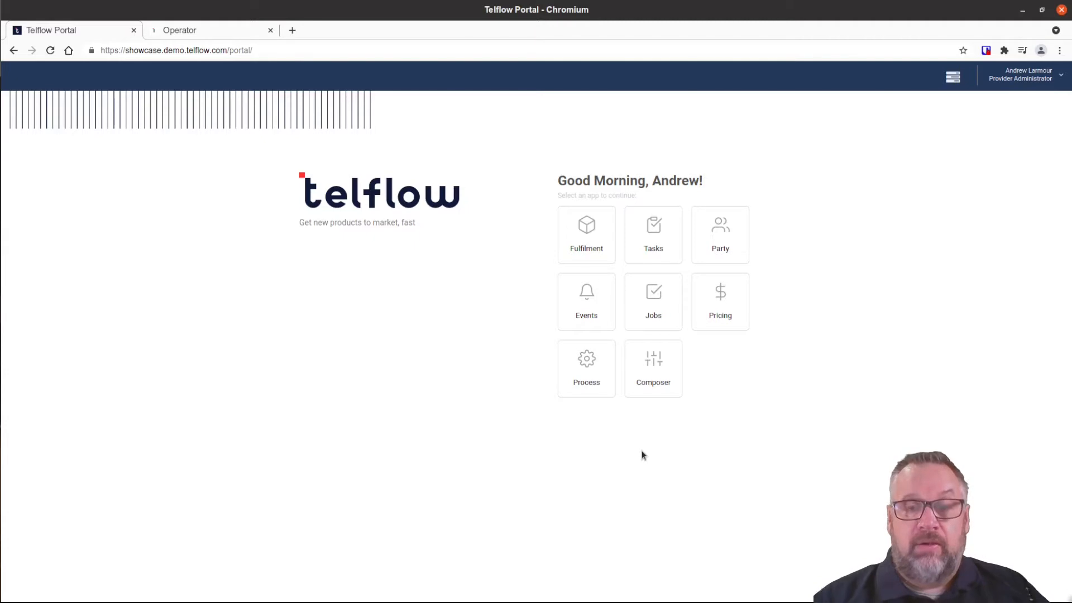
Start a new organisation in the Party app with Market Segment set to Enterprise.
left_click(723, 233)
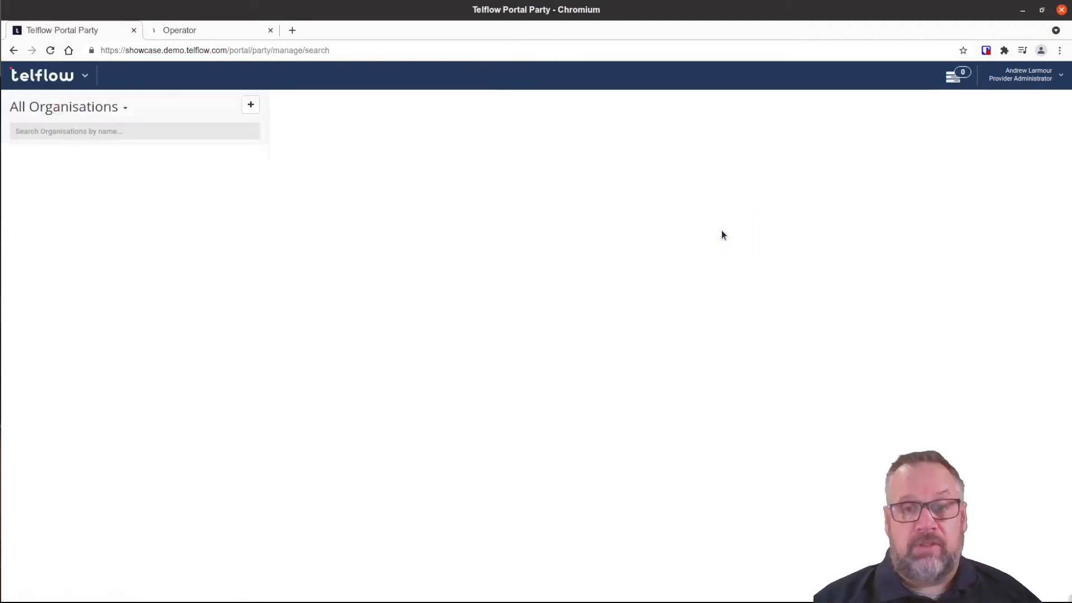
left_click(252, 105)
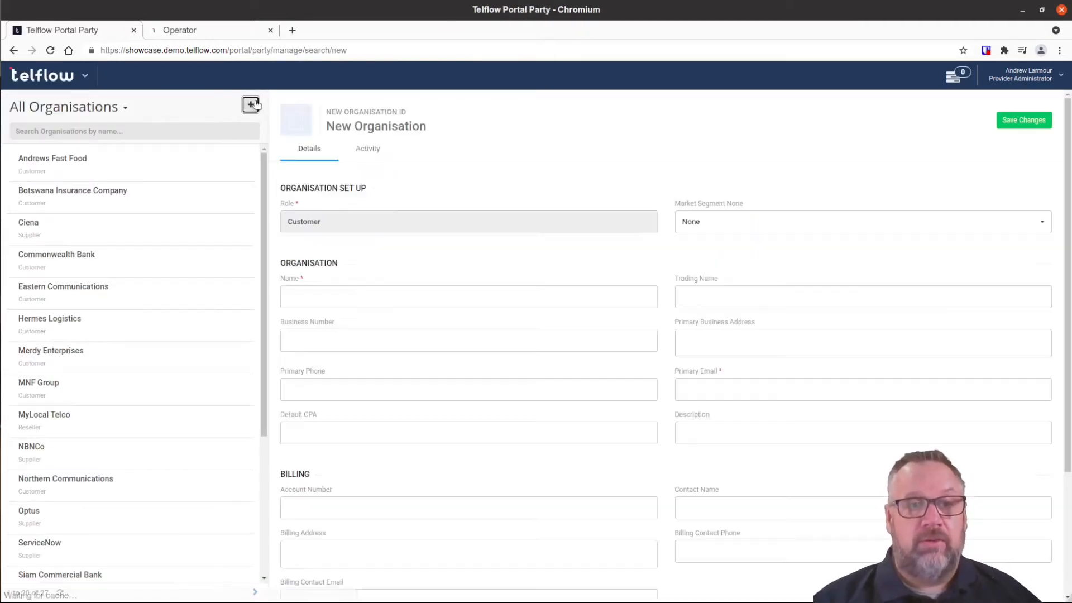
left_click(768, 229)
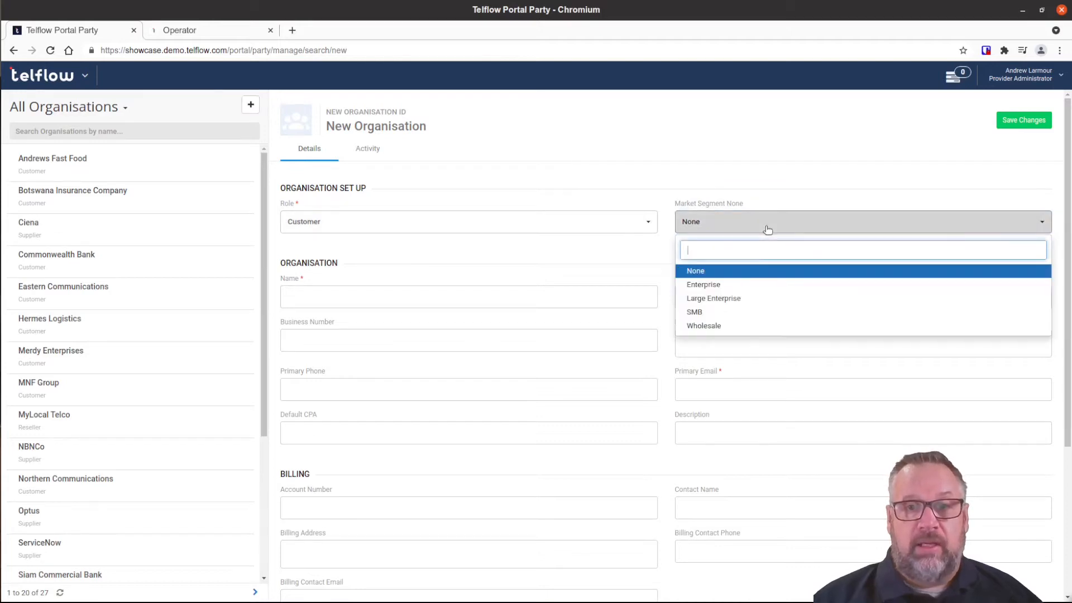
left_click(752, 288)
Enter 'Uber Logistics' as both the organisation name and trading name.
left_click(456, 295)
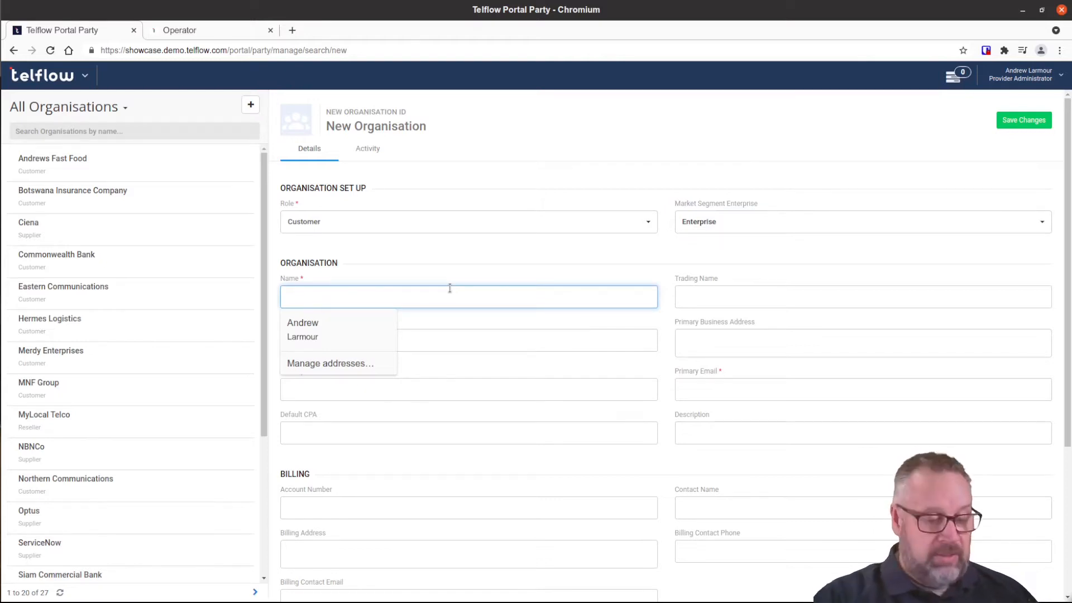
type("Uber ")
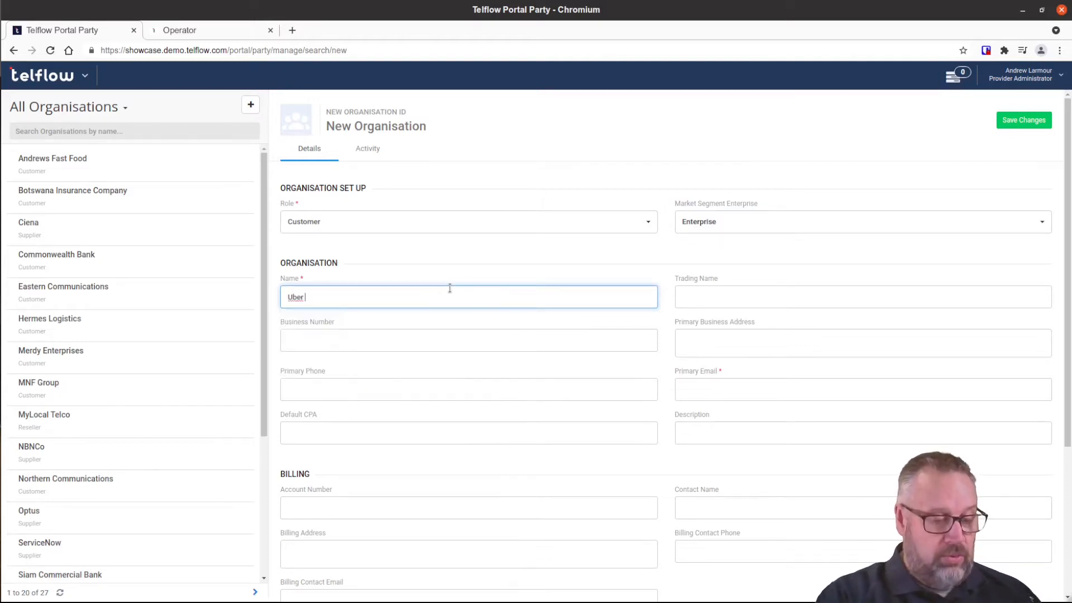
type("Logistics")
left_click_drag(340, 297, 280, 298)
key("ctrl+c")
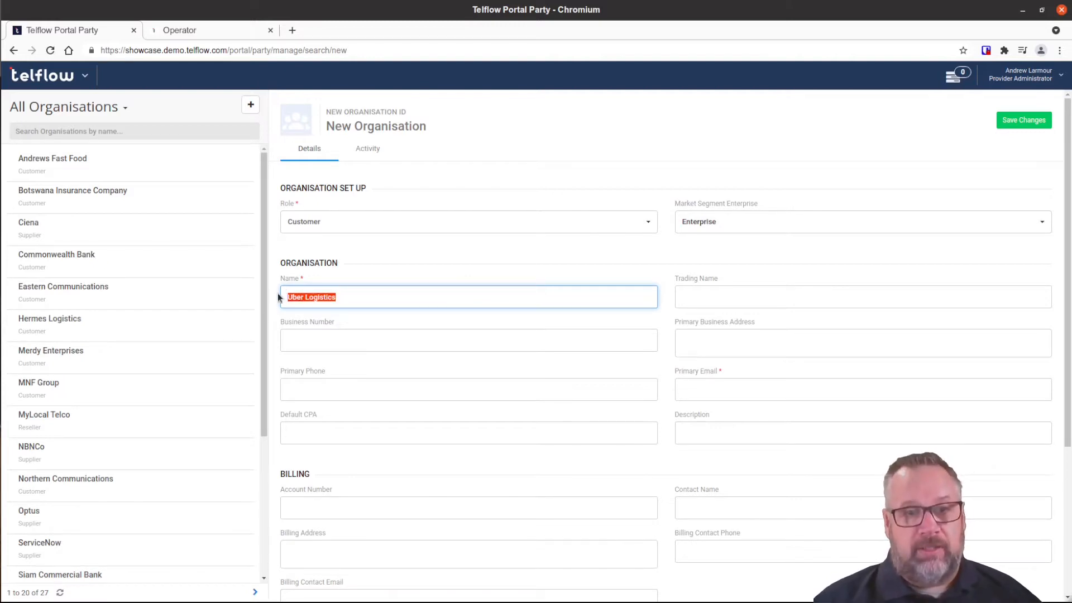
left_click(688, 297)
key("ctrl+v")
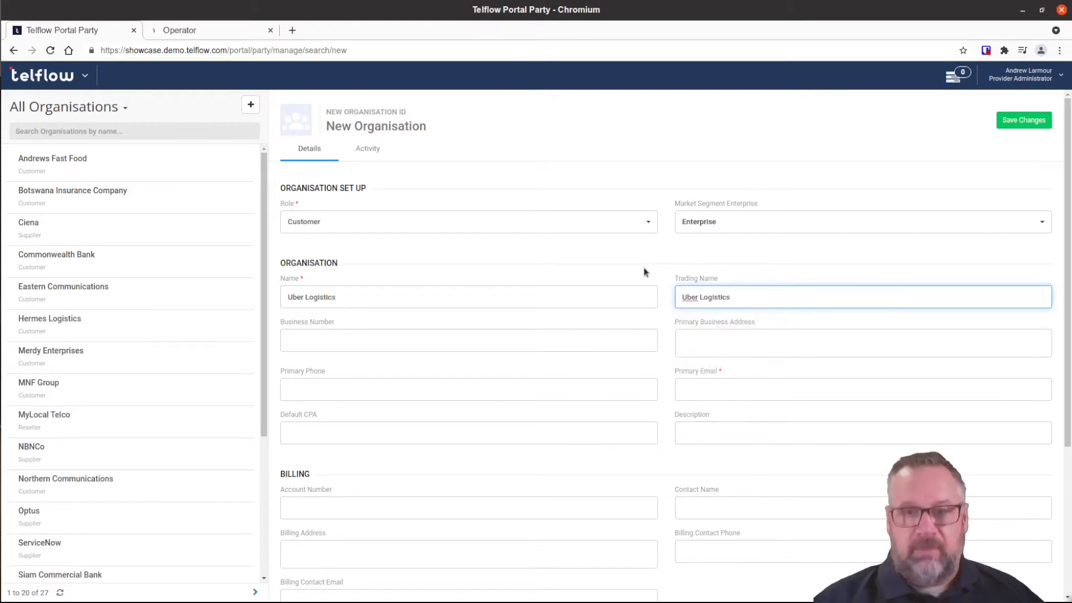
Fill in the organisation's primary e-mail address.
scroll(644, 271, "down", 1)
left_click(704, 331)
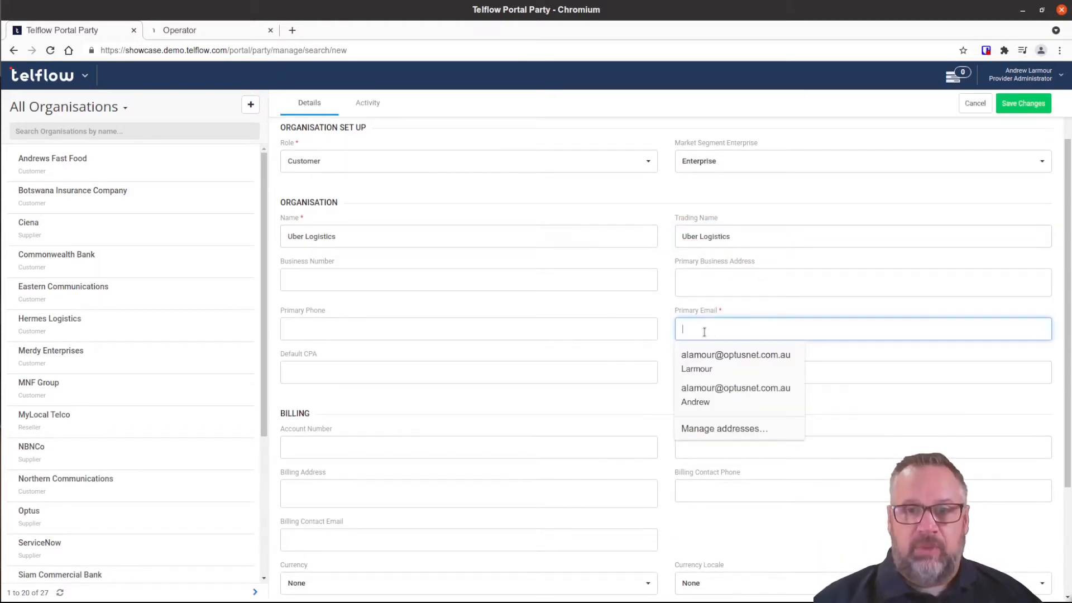
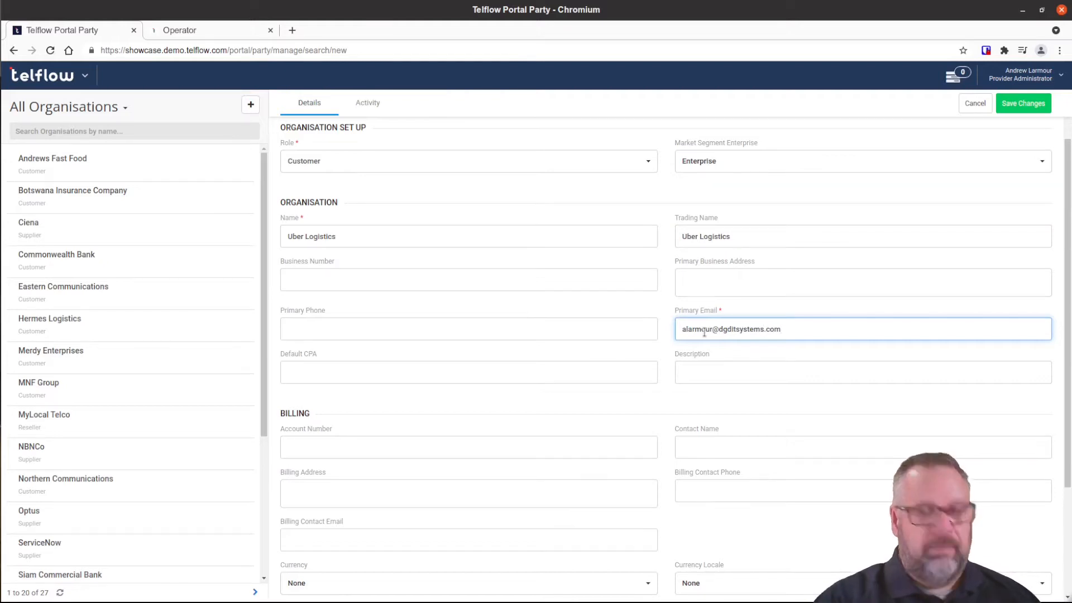
scroll(571, 369, "down", 3)
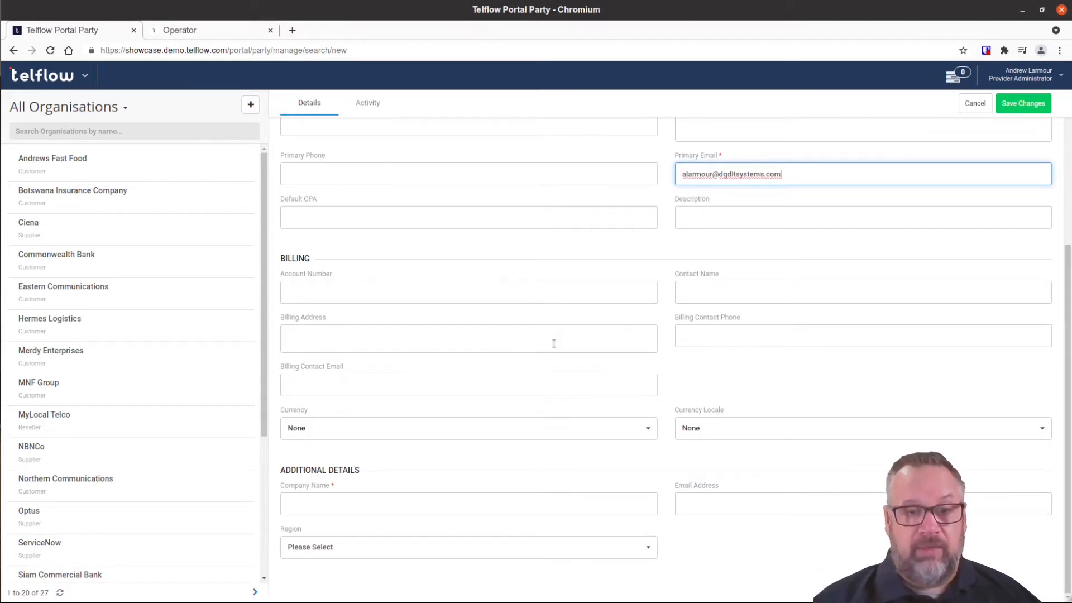
Set the company name to Uber Logistics and the billing currency to Australian Dollar.
left_click(366, 506)
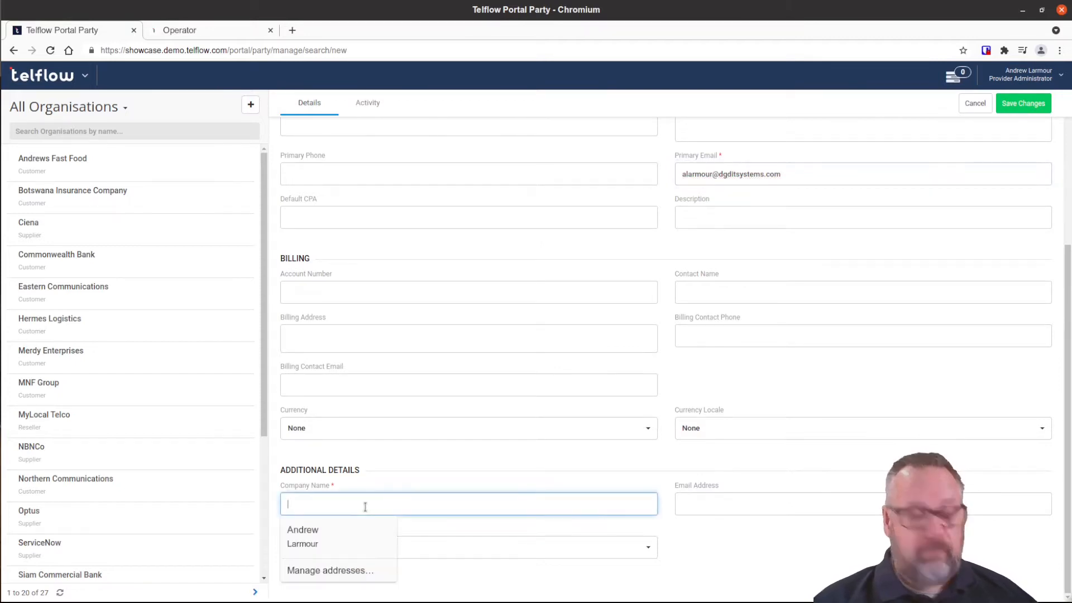
key("ctrl+v")
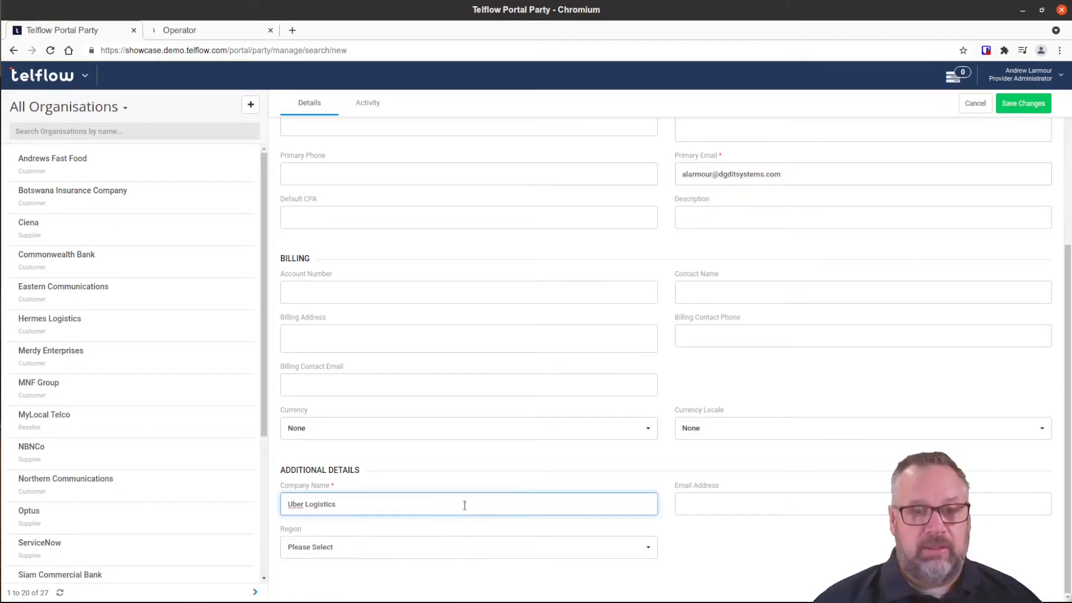
left_click(569, 434)
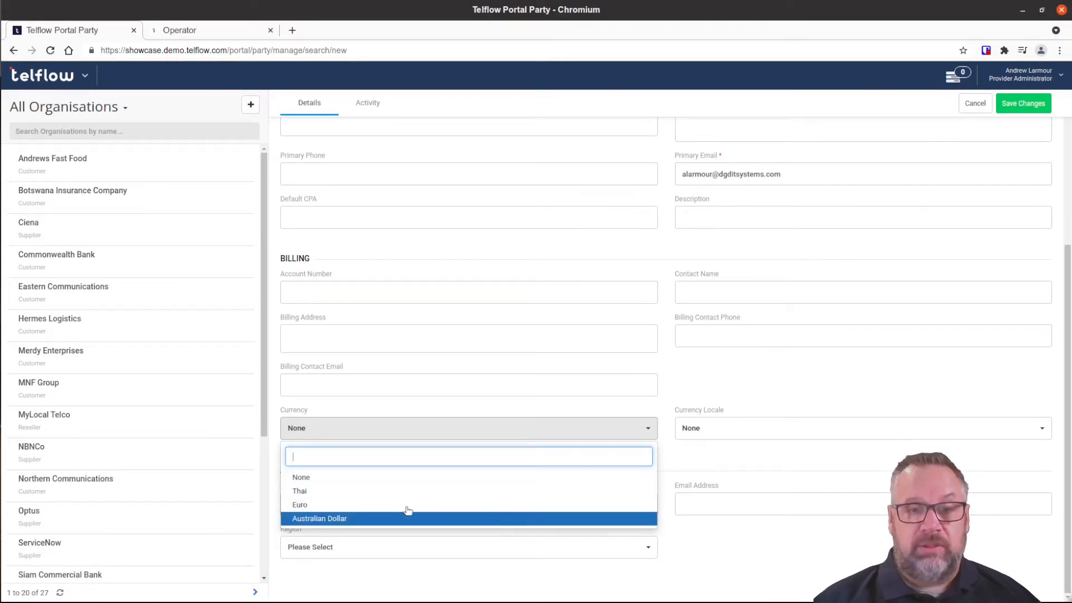
left_click(321, 521)
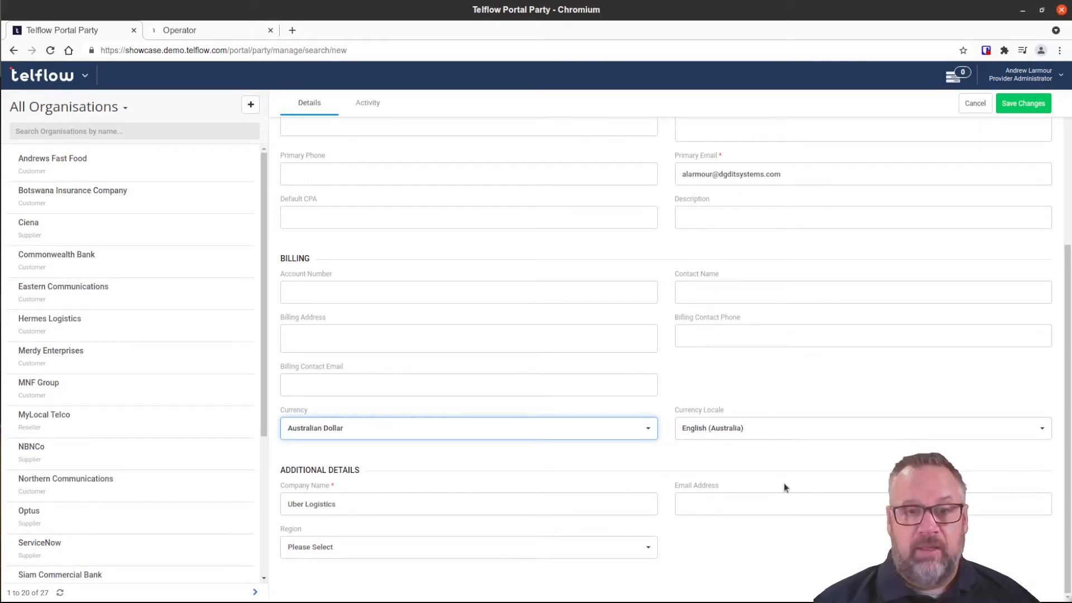
Save Uber Logistics as an active customer organisation.
scroll(782, 483, "up", 4)
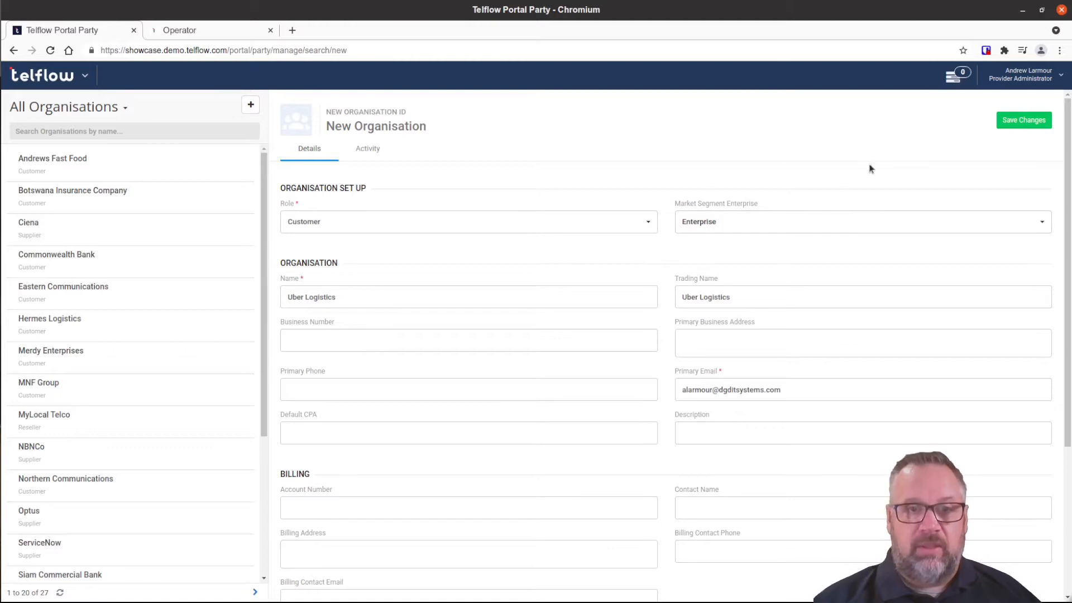
left_click(1023, 121)
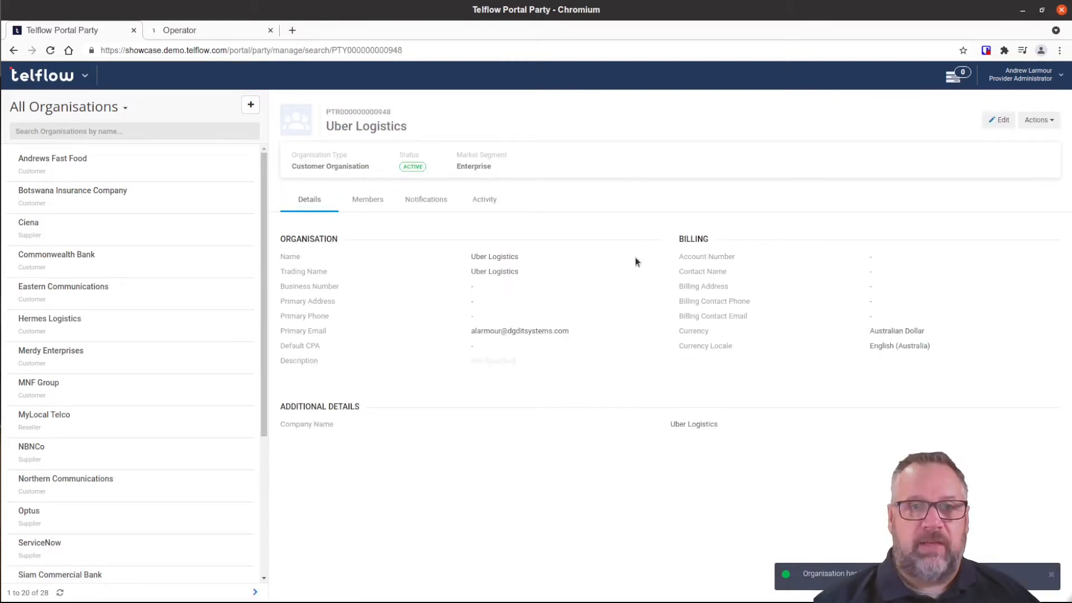
left_click(75, 79)
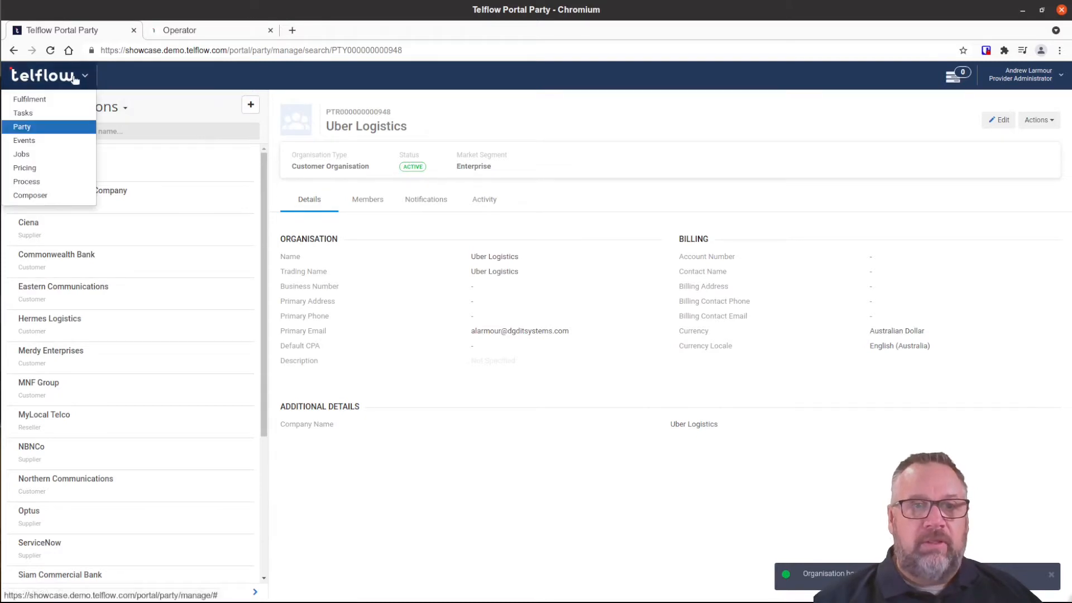
Open the CSP Products catalog in Composer and review its offerings.
left_click(45, 197)
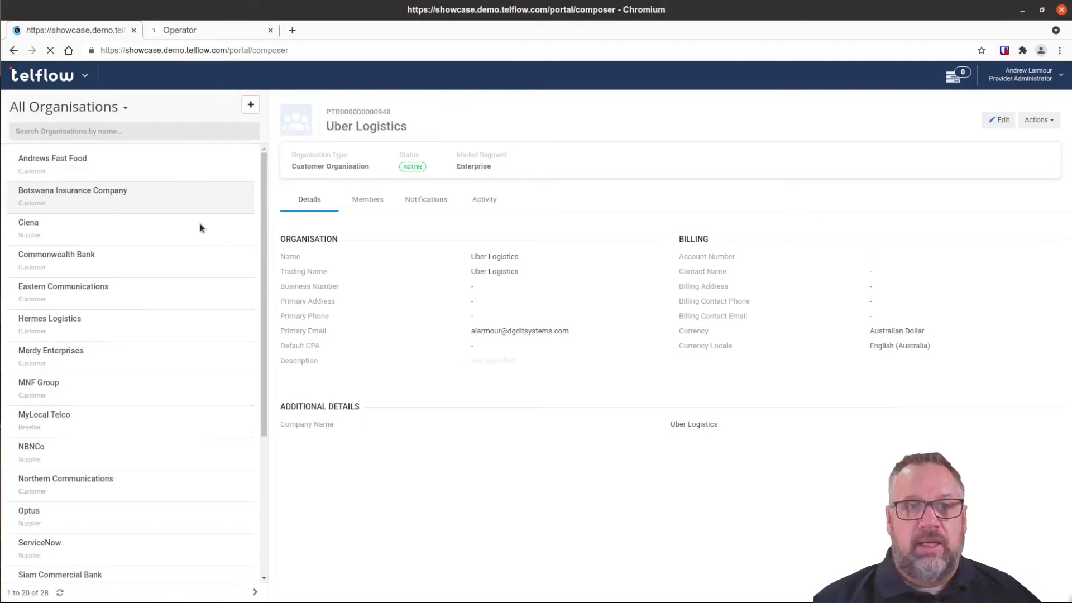
left_click(232, 76)
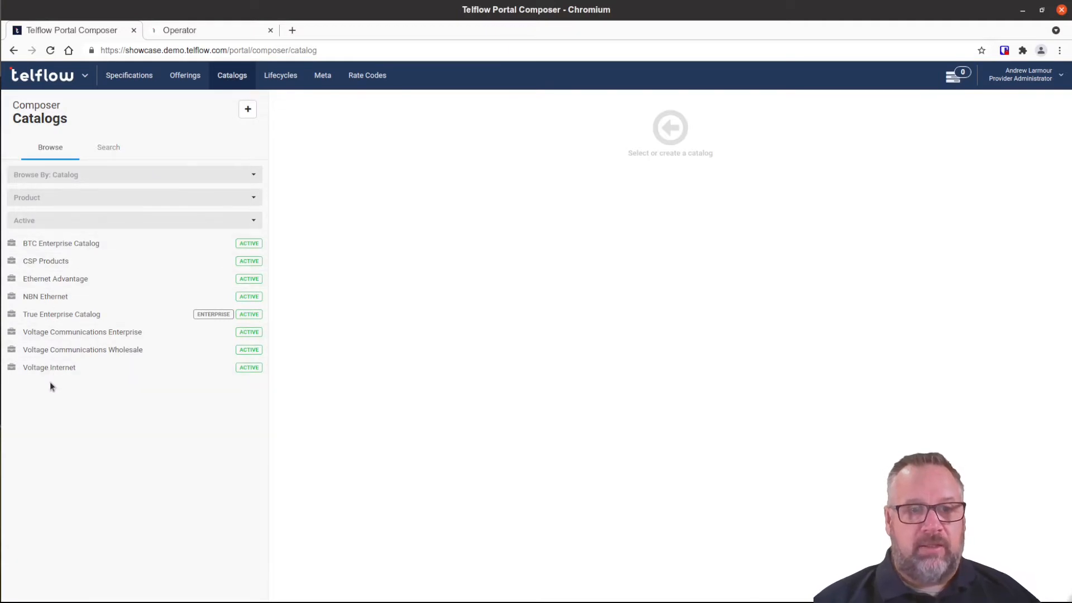
left_click(53, 263)
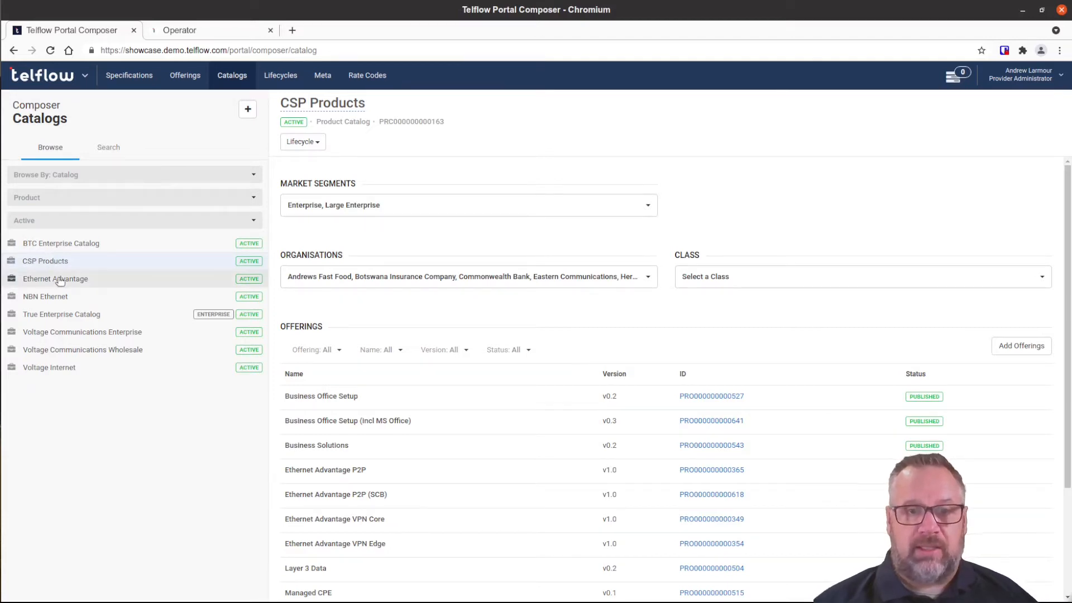
scroll(492, 287, "down", 2)
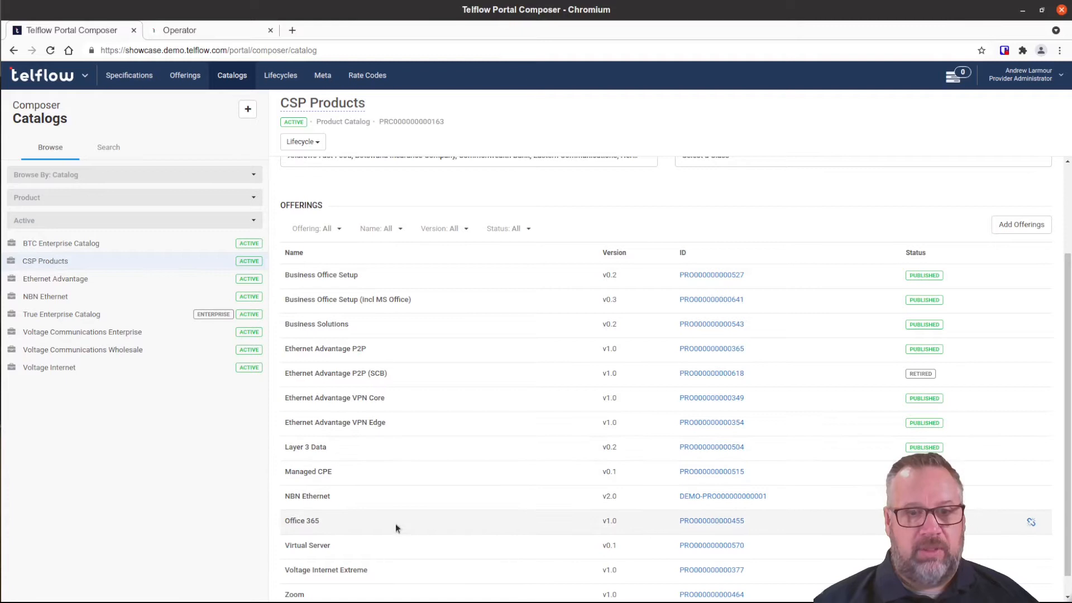
scroll(406, 520, "down", 1)
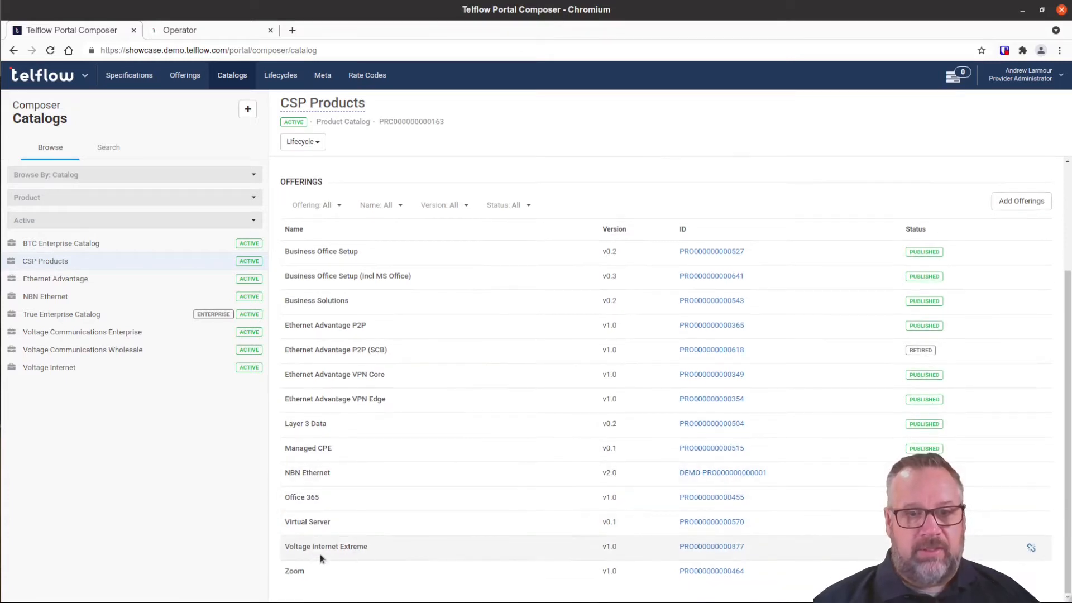
scroll(439, 511, "up", 3)
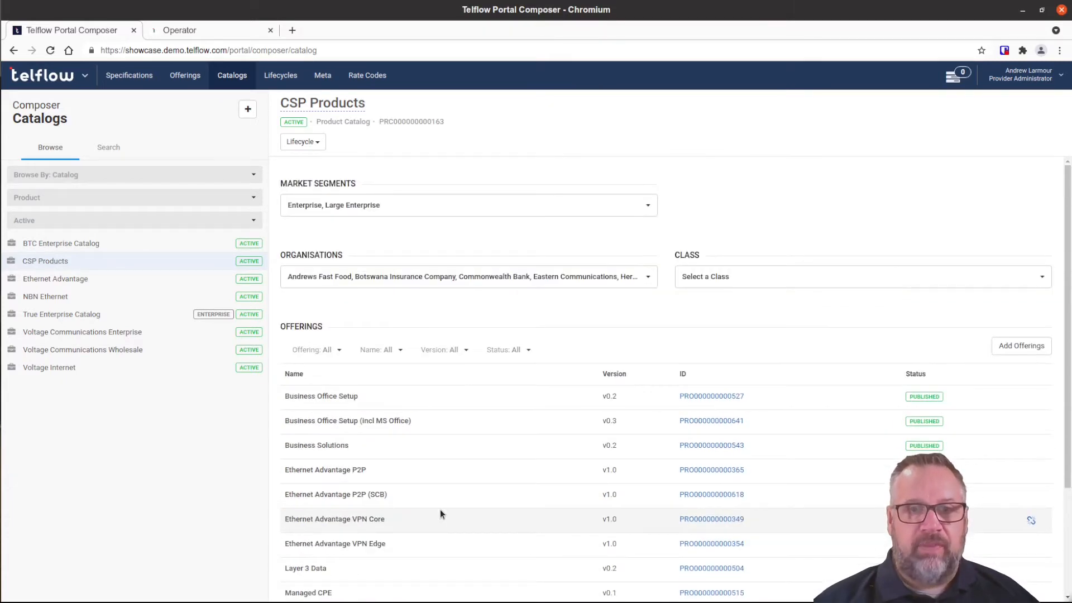
Add Uber Logistics to the CSP Products catalog's allowed organisations.
left_click(647, 279)
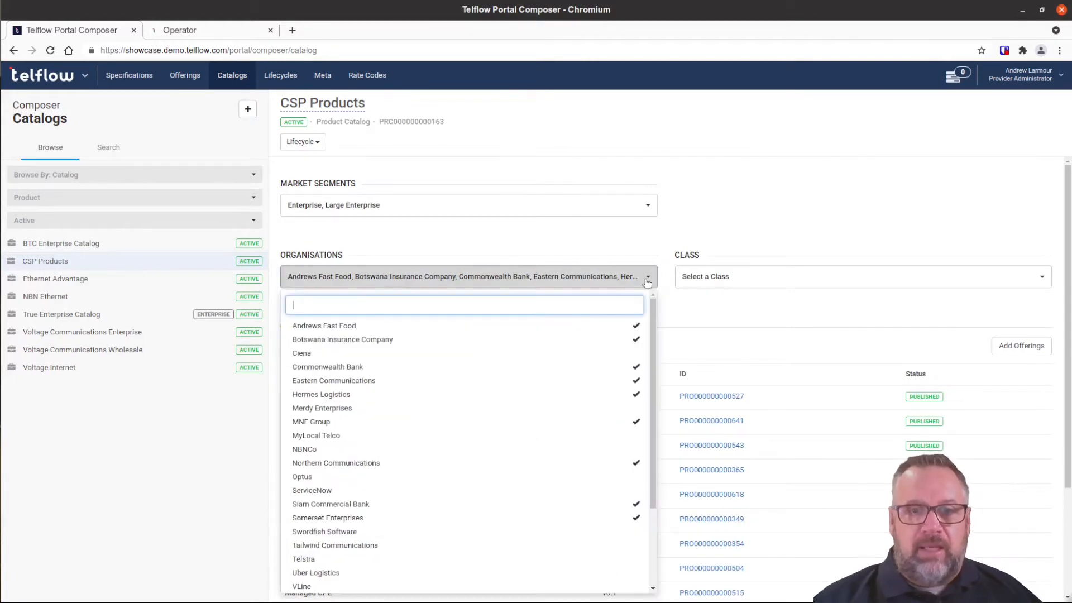
scroll(551, 447, "down", 2)
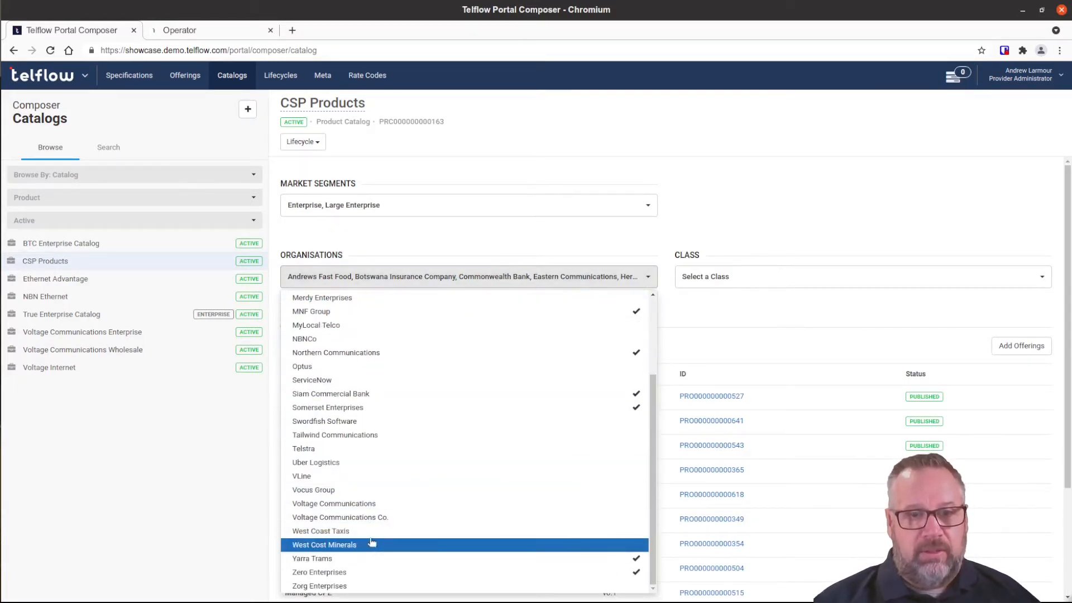
left_click(359, 467)
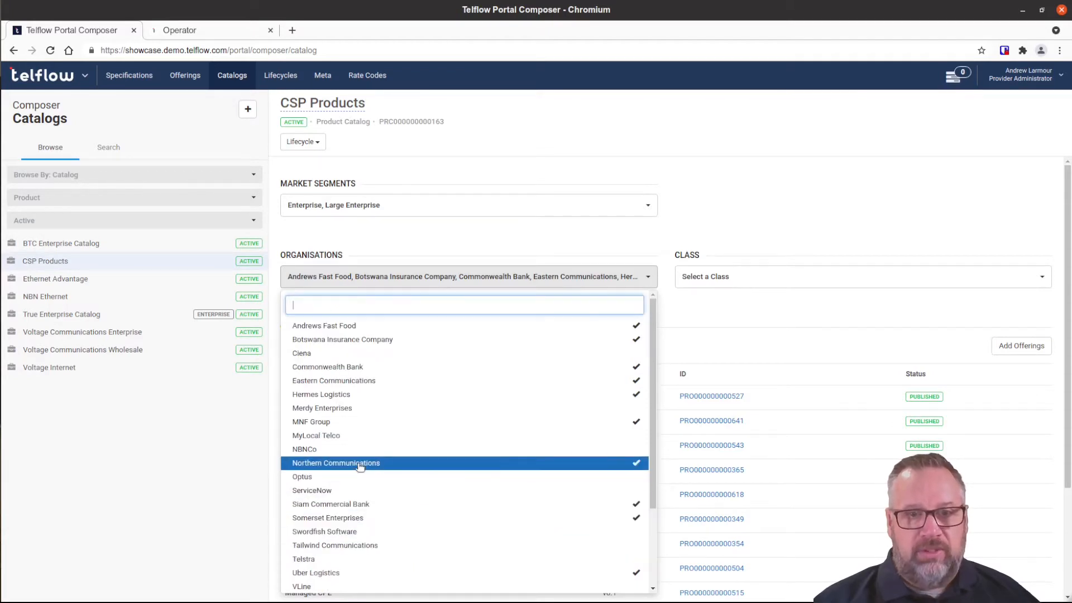
left_click(772, 303)
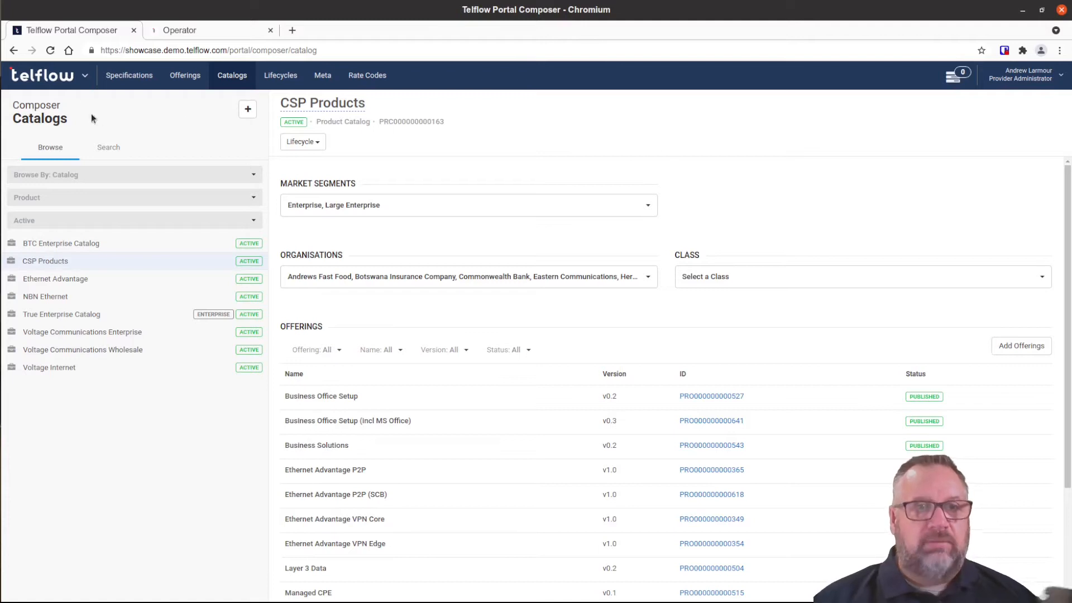
left_click(71, 85)
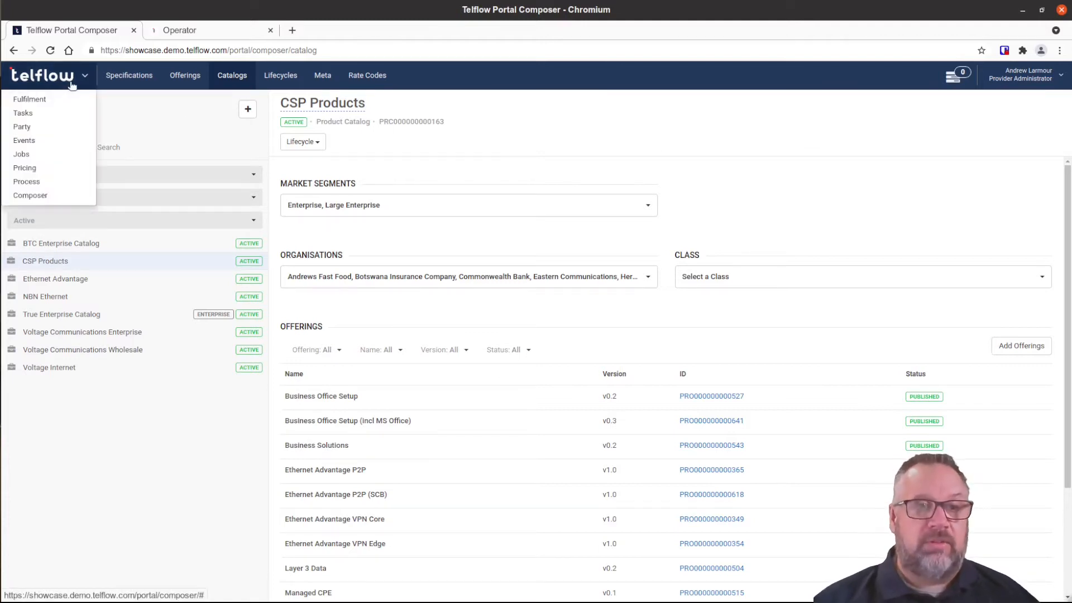
Switch to the Fulfilment module and start a new sales order.
left_click(53, 99)
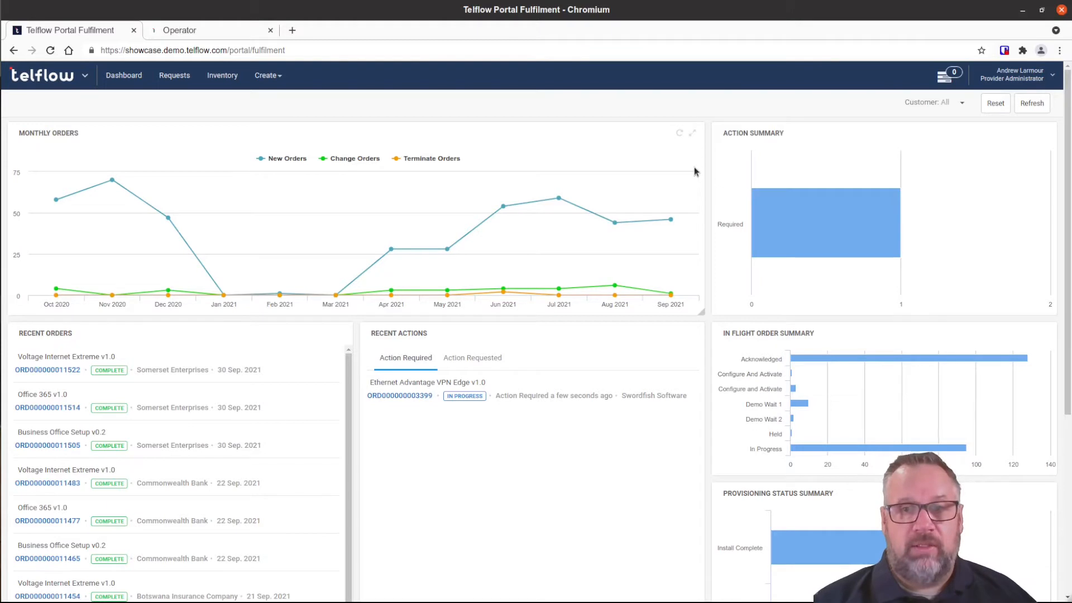
left_click(266, 75)
left_click(286, 159)
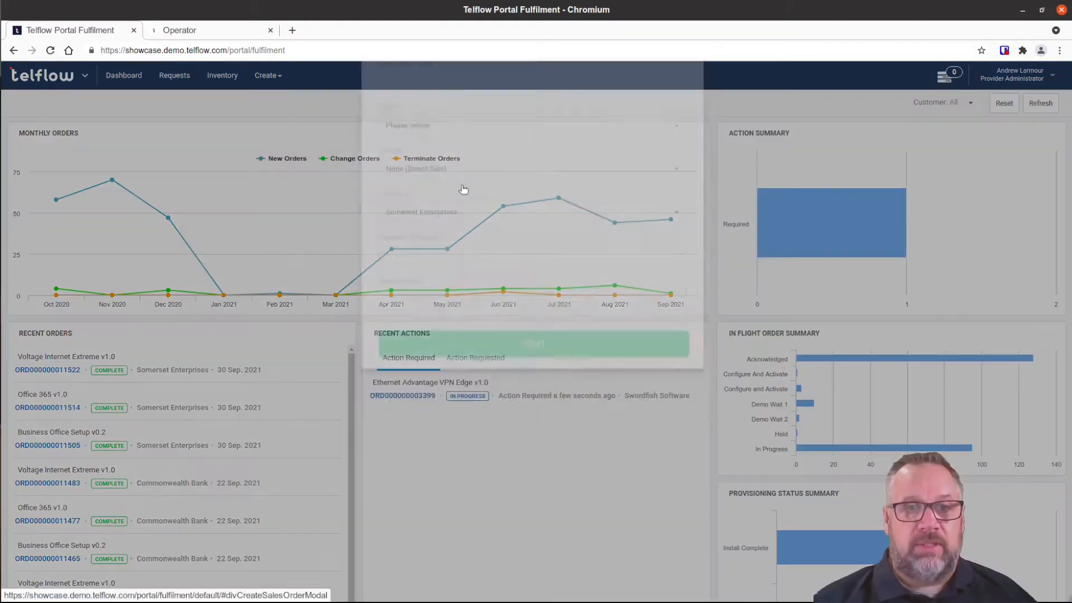
Name the order 'Uber Sales Order 001', type Voltage Solution, with no reseller.
left_click(436, 157)
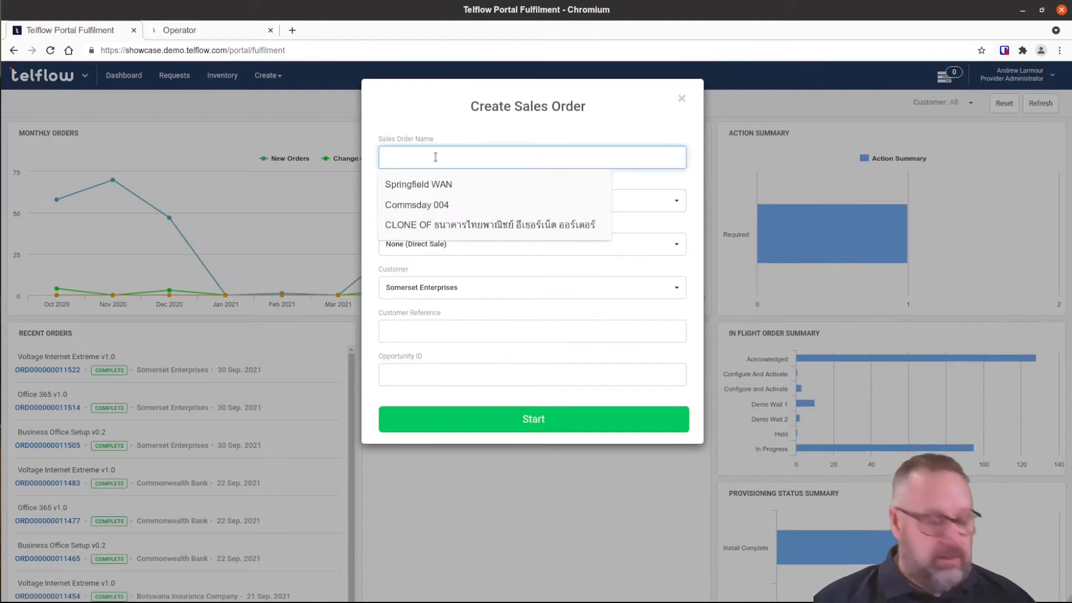
type("Ube")
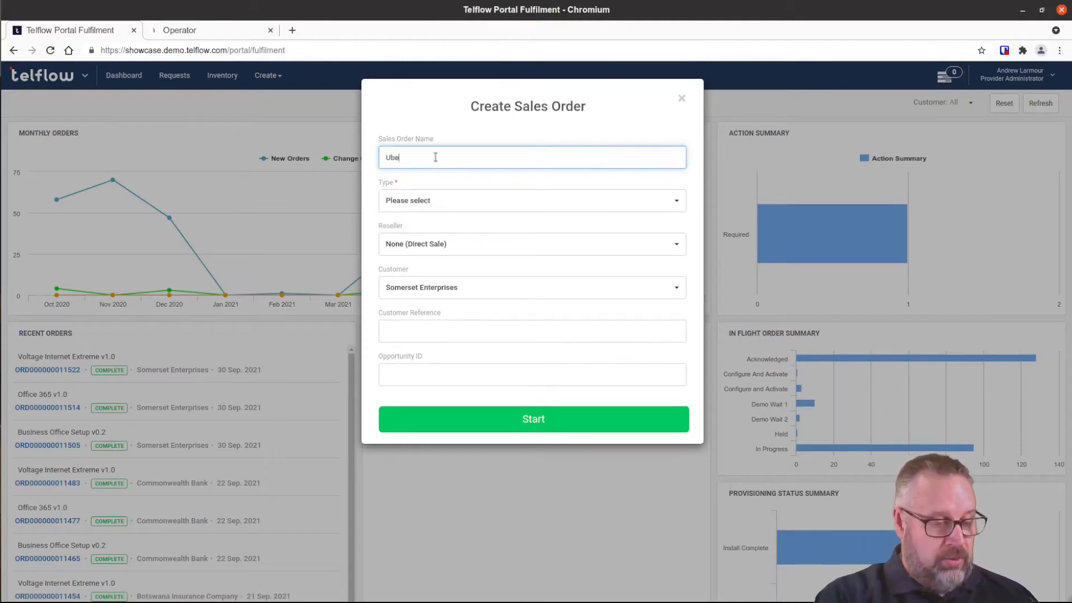
type("r Sales O")
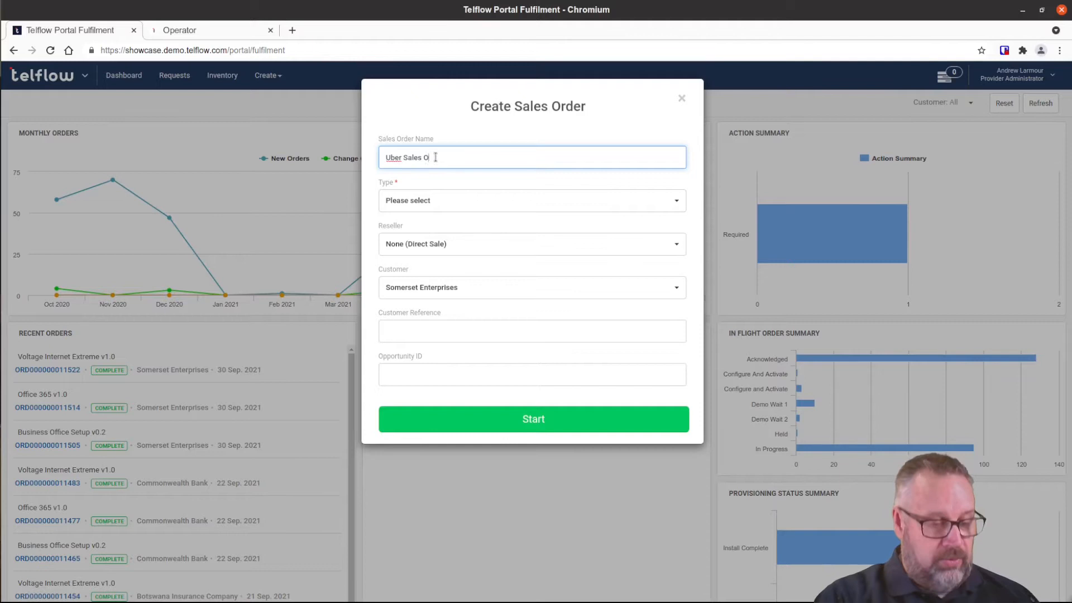
type("rder 001")
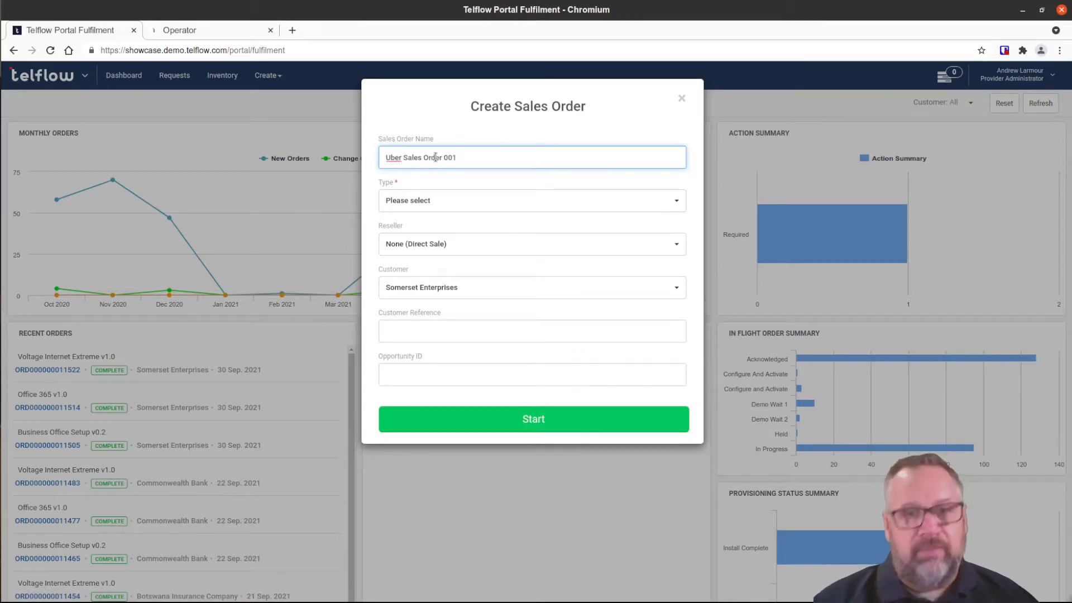
left_click(487, 205)
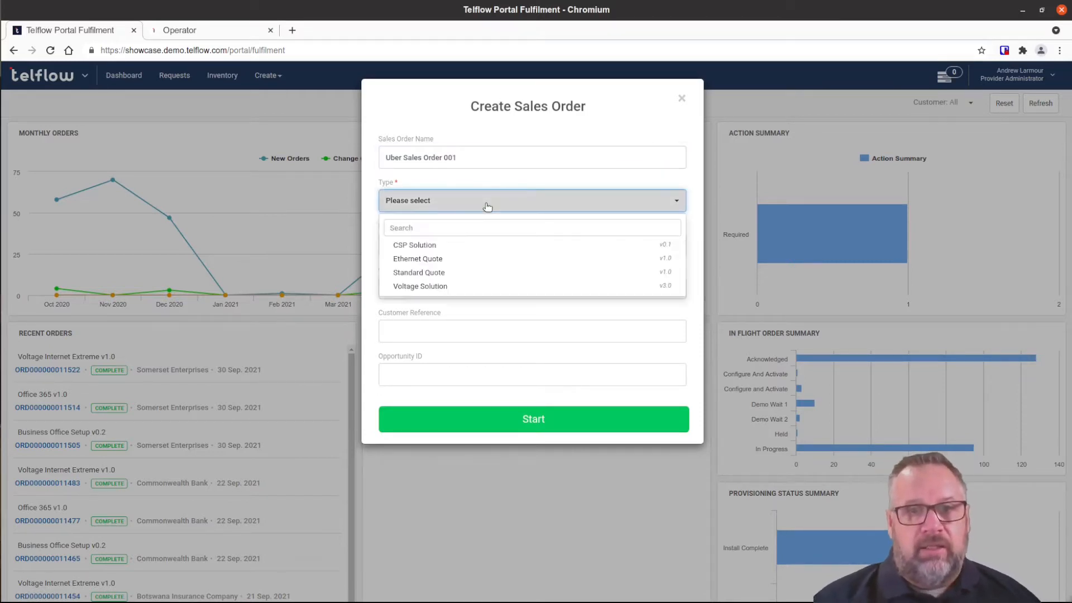
left_click(433, 288)
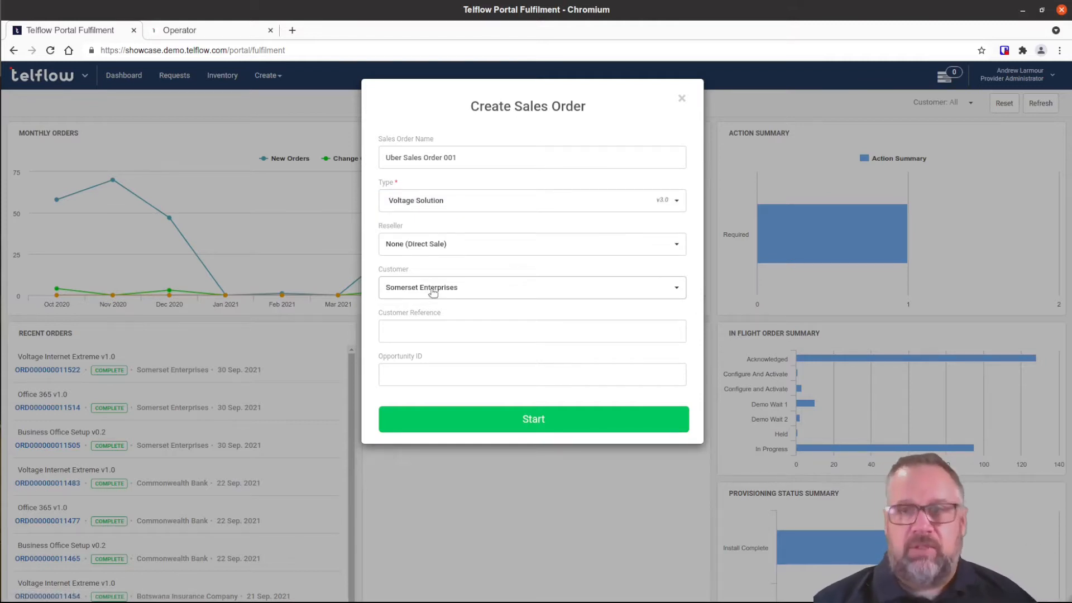
left_click(468, 245)
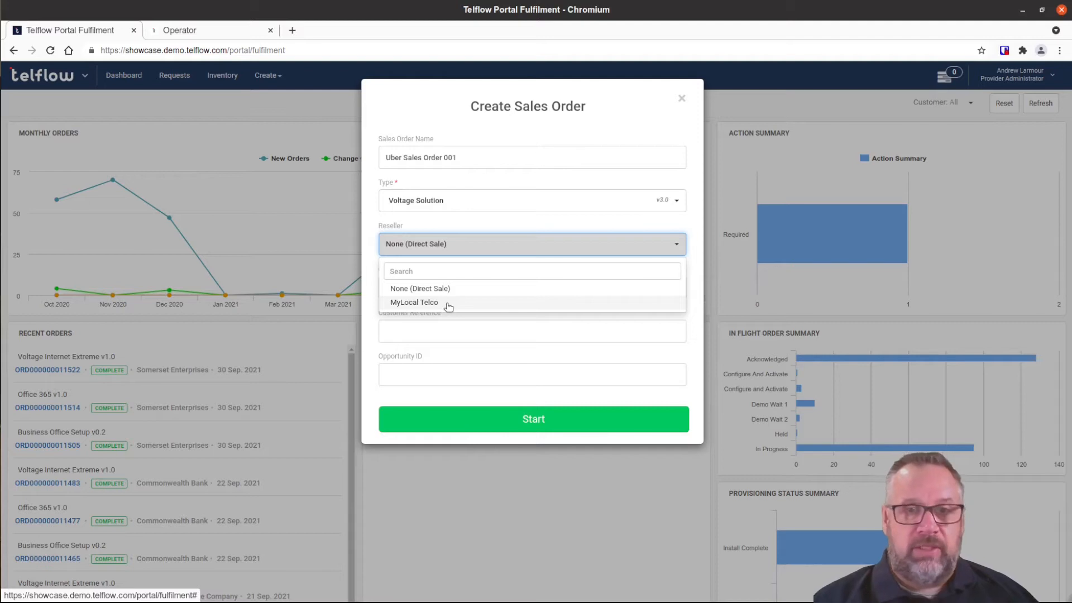
left_click(374, 224)
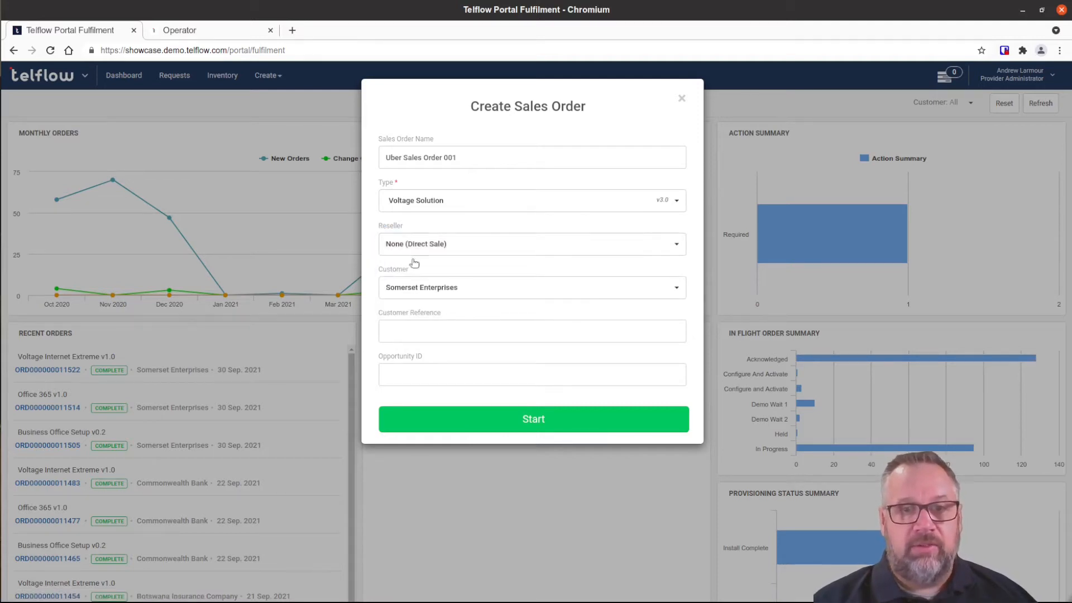
Set Uber Logistics as the customer, enter the customer reference, and create the order.
left_click(460, 296)
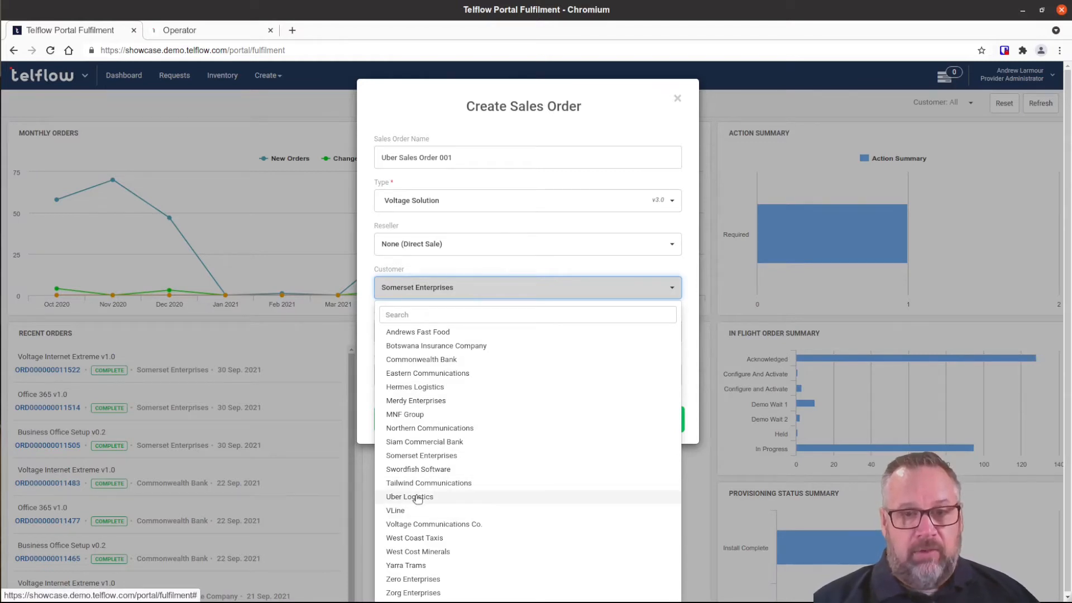
left_click(552, 496)
left_click(483, 336)
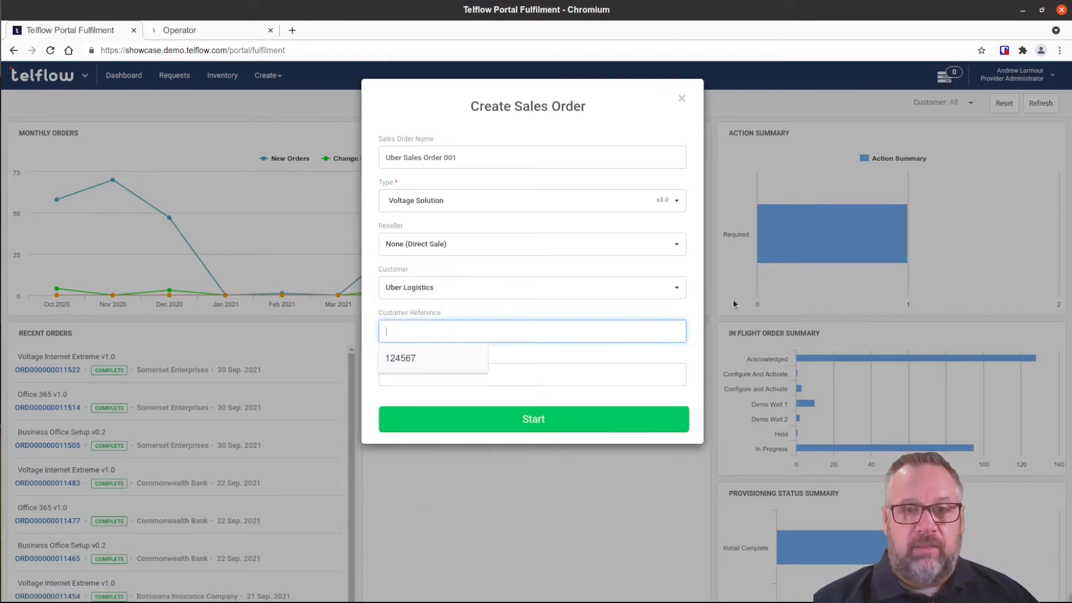
type("123564")
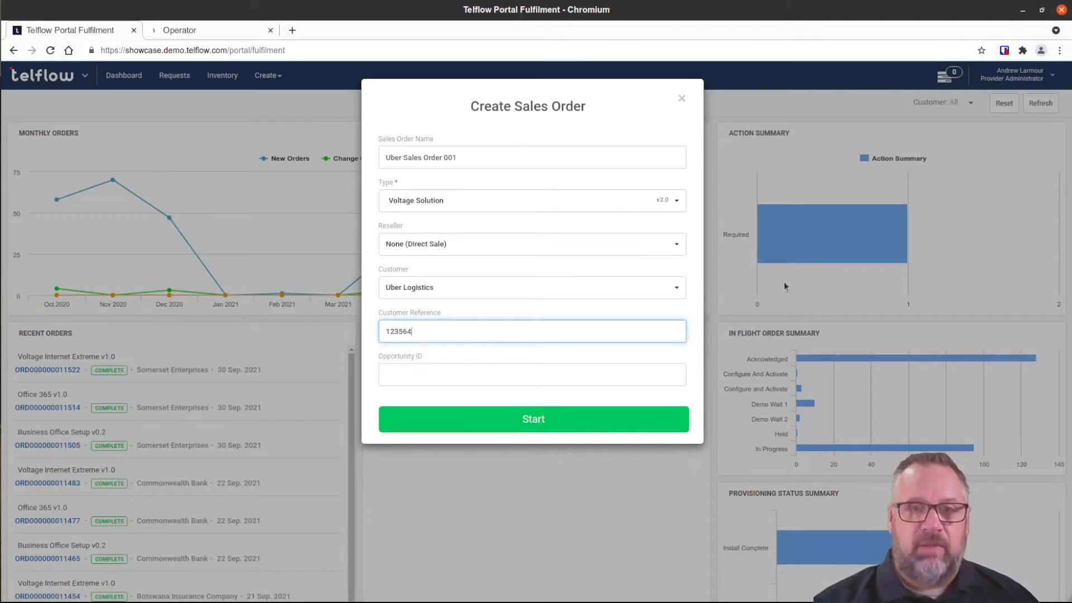
left_click(545, 419)
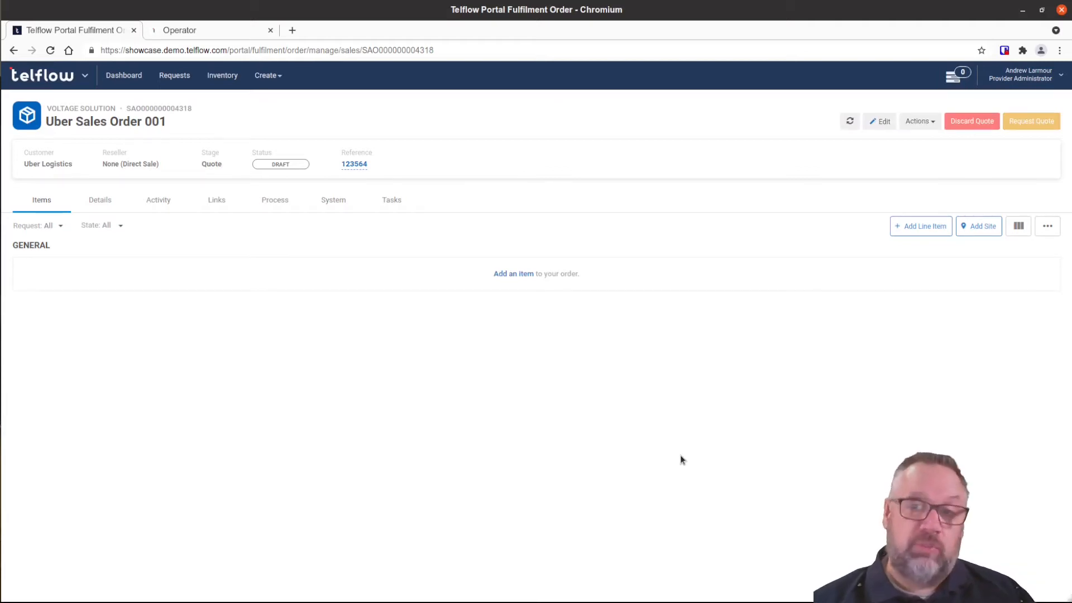
left_click(909, 233)
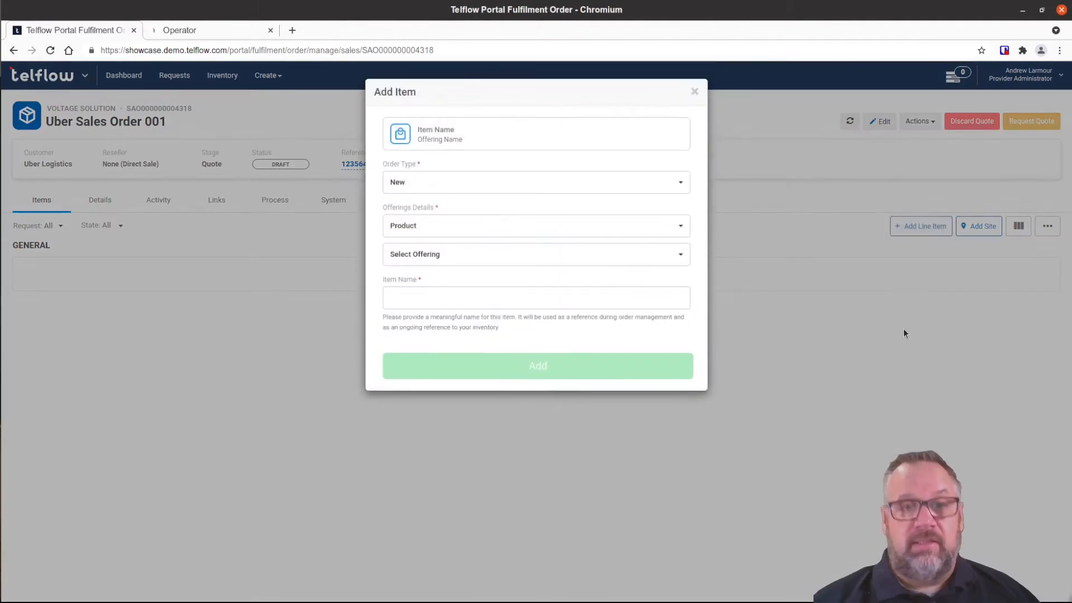
Add a Business Office Setup line item named Business Office Setup 01 and open it.
left_click(490, 258)
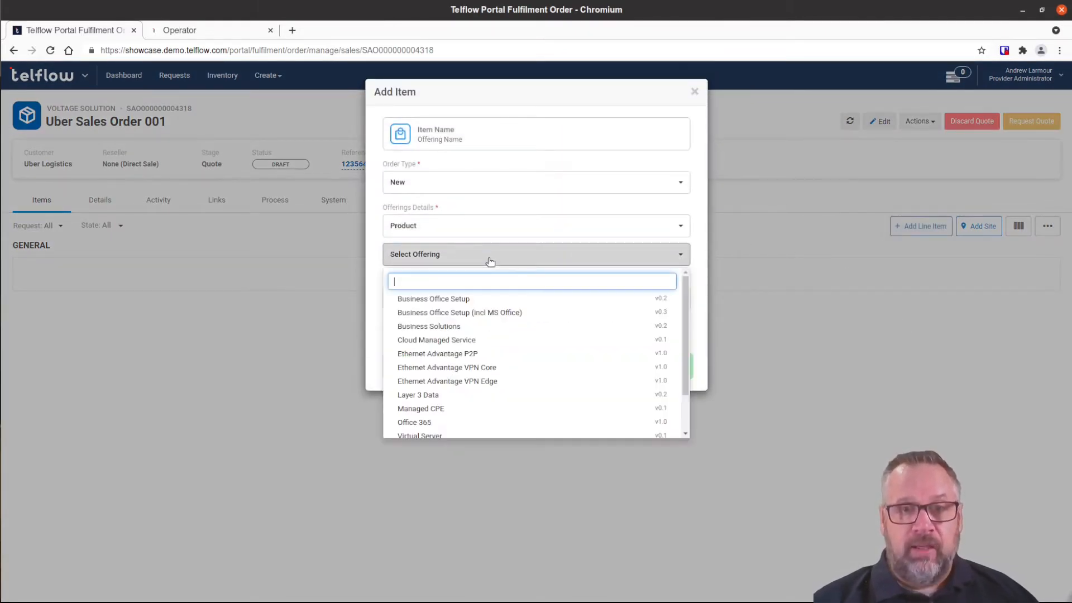
left_click(504, 300)
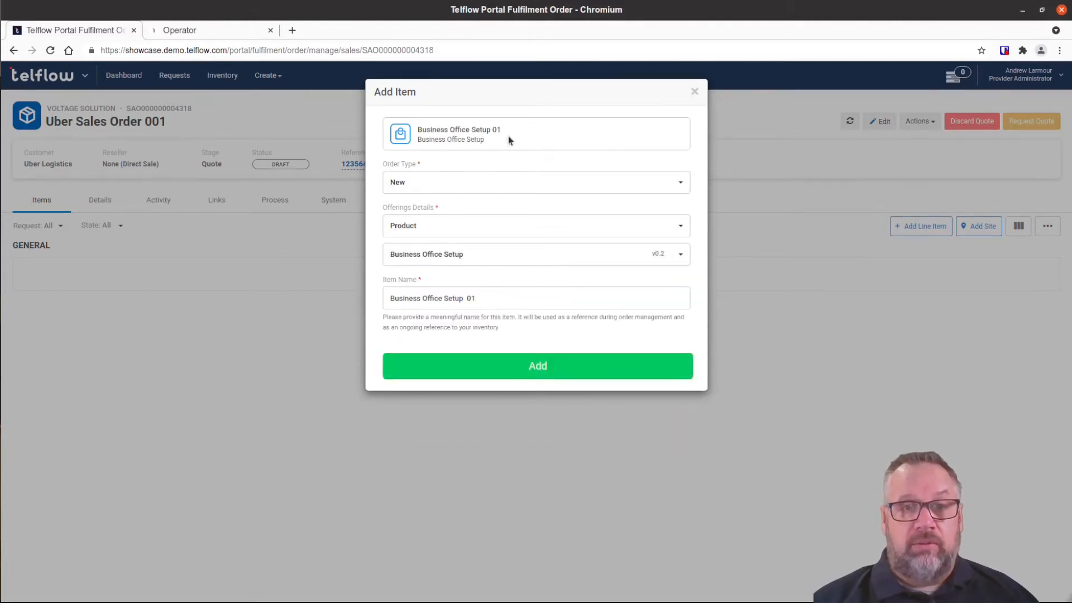
left_click(529, 368)
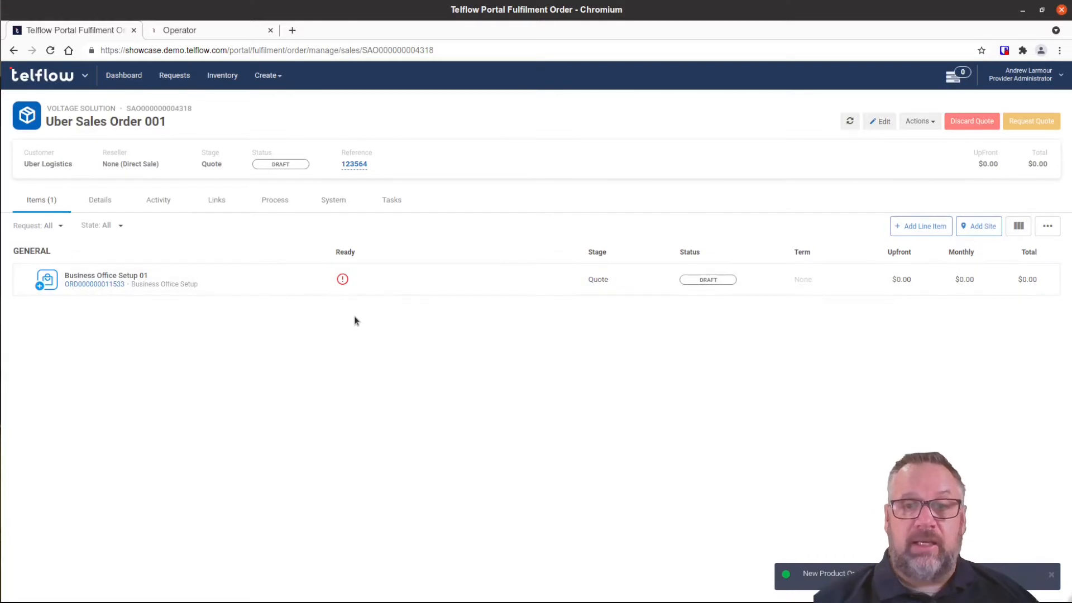
mouse_move(342, 280)
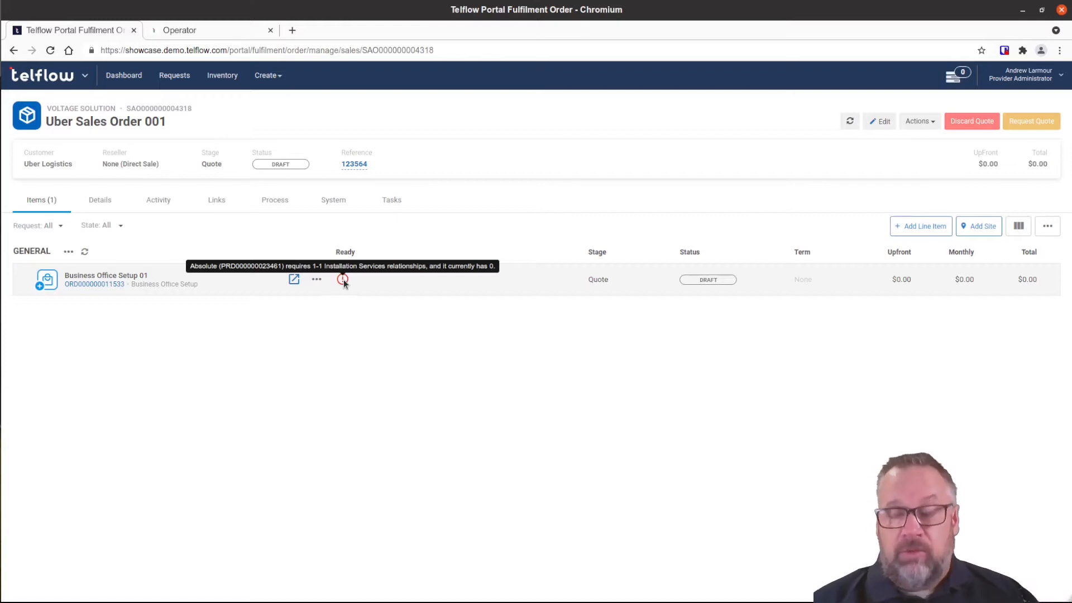
left_click(294, 279)
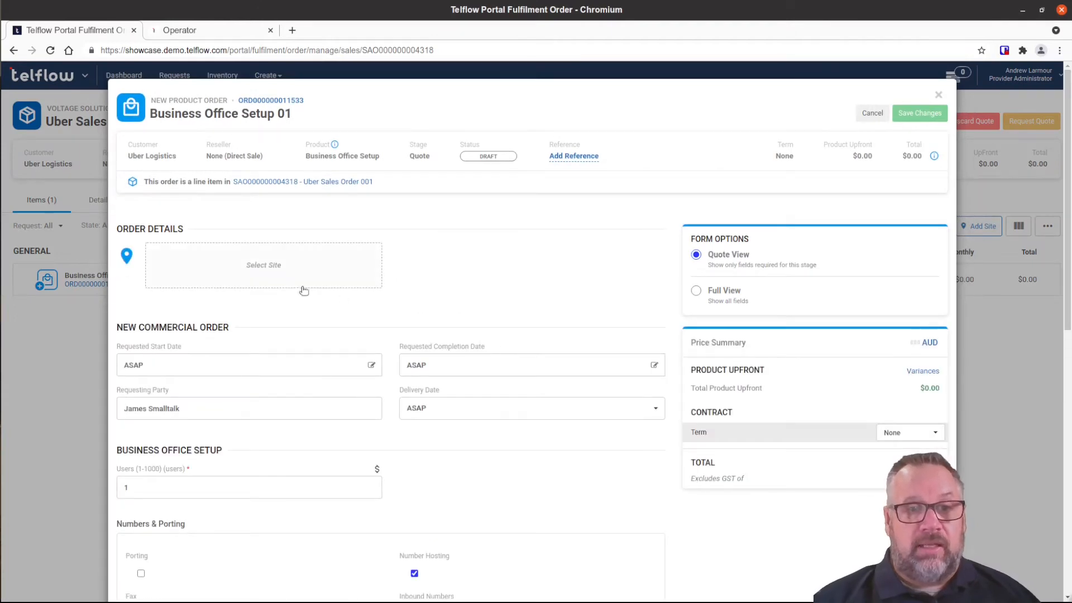
left_click(281, 266)
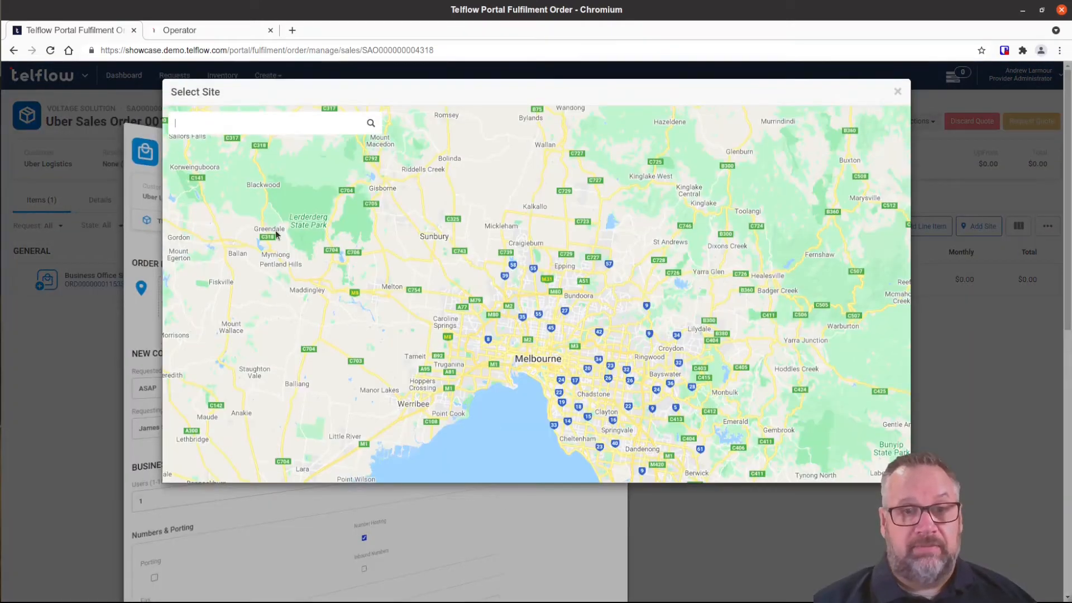
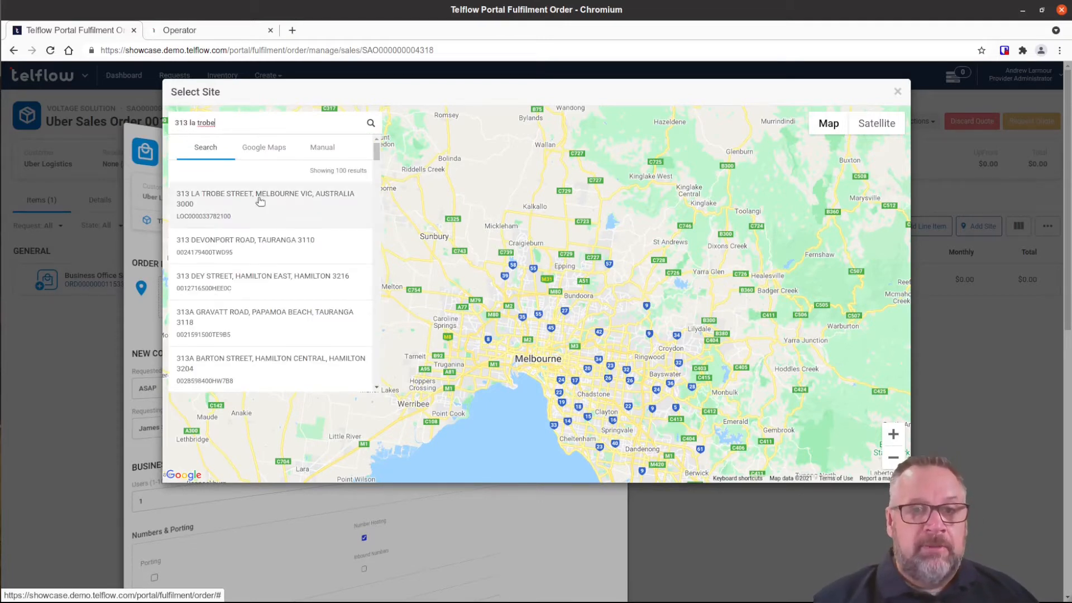
left_click(260, 201)
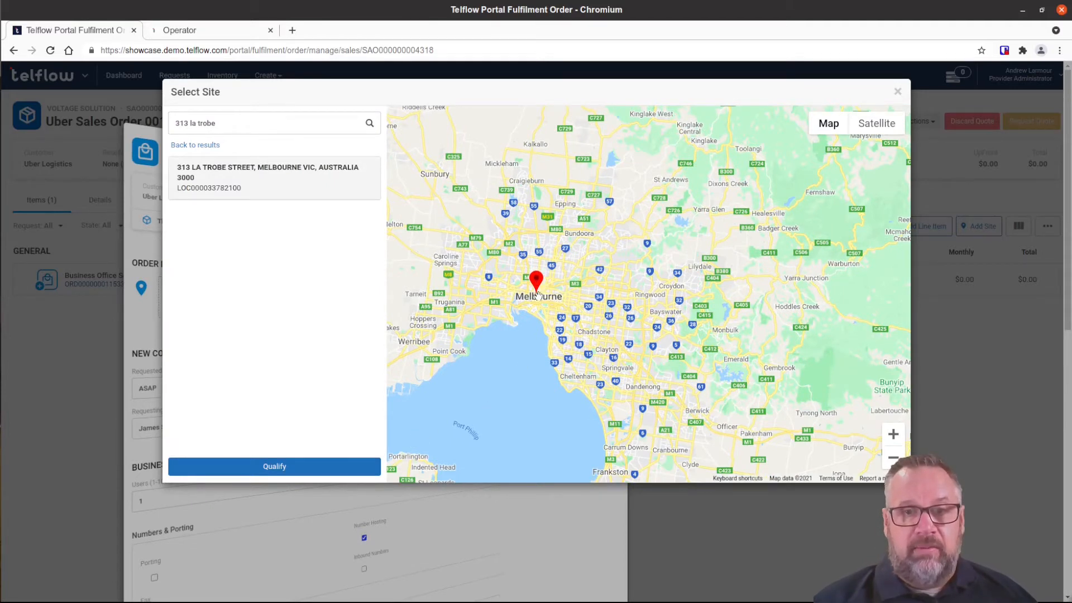
scroll(536, 293, "up", 5)
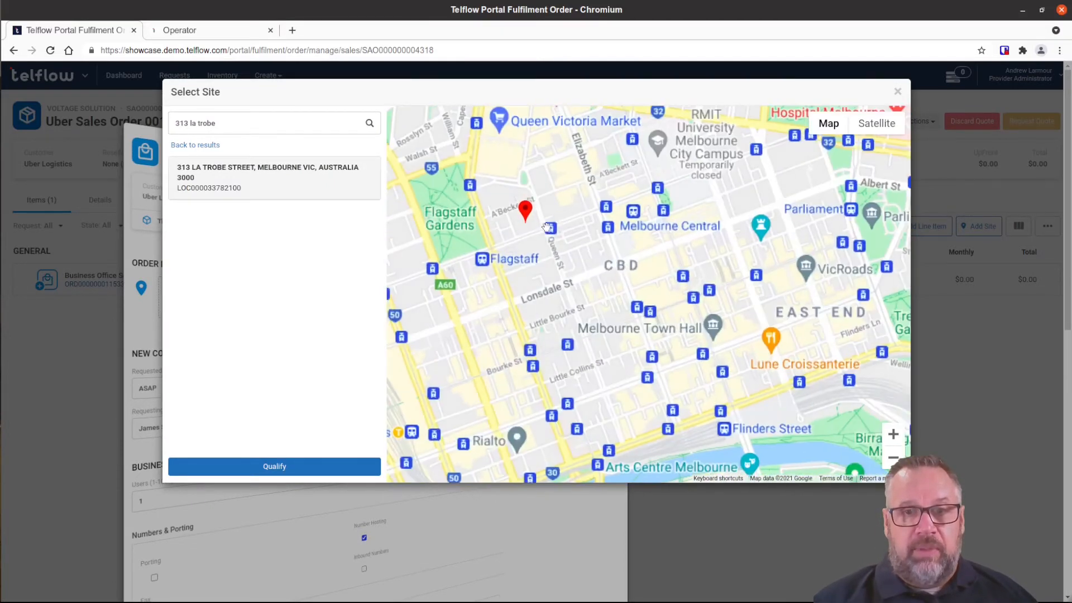
scroll(546, 228, "up", 3)
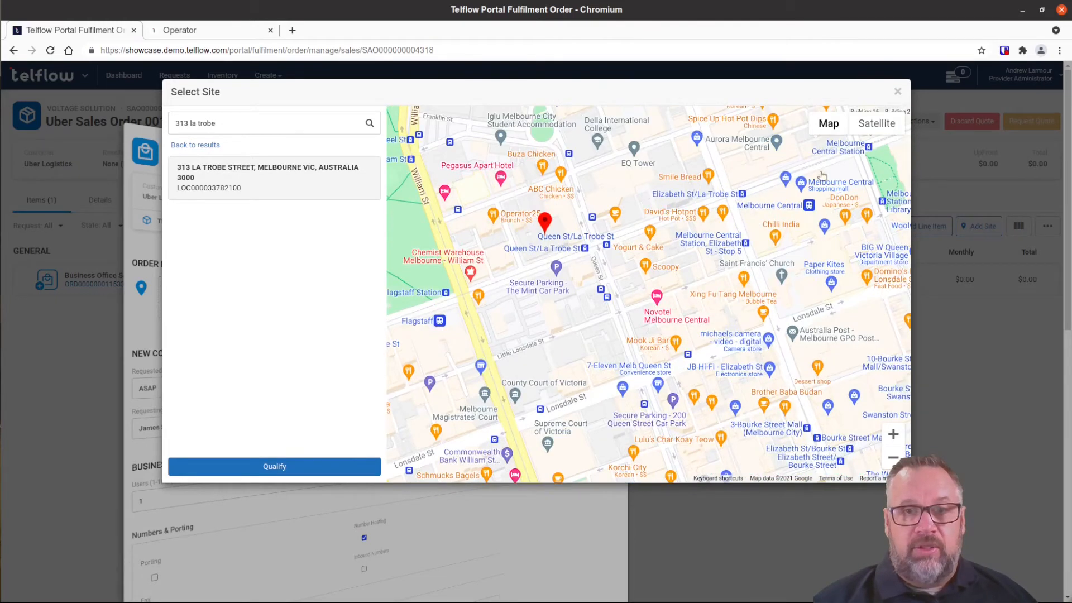
left_click(877, 128)
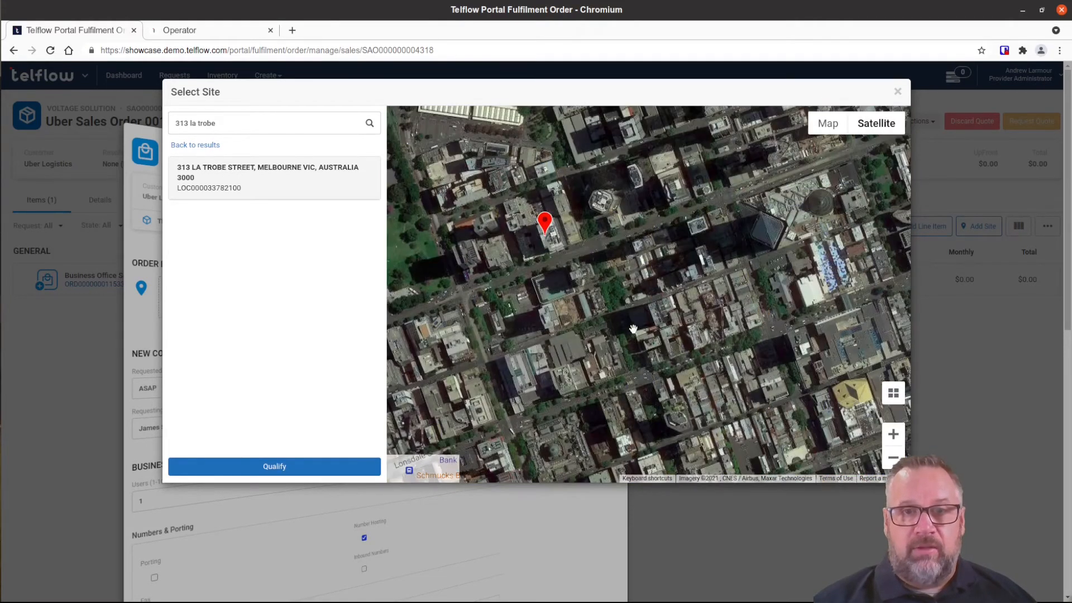
scroll(556, 288, "up", 3)
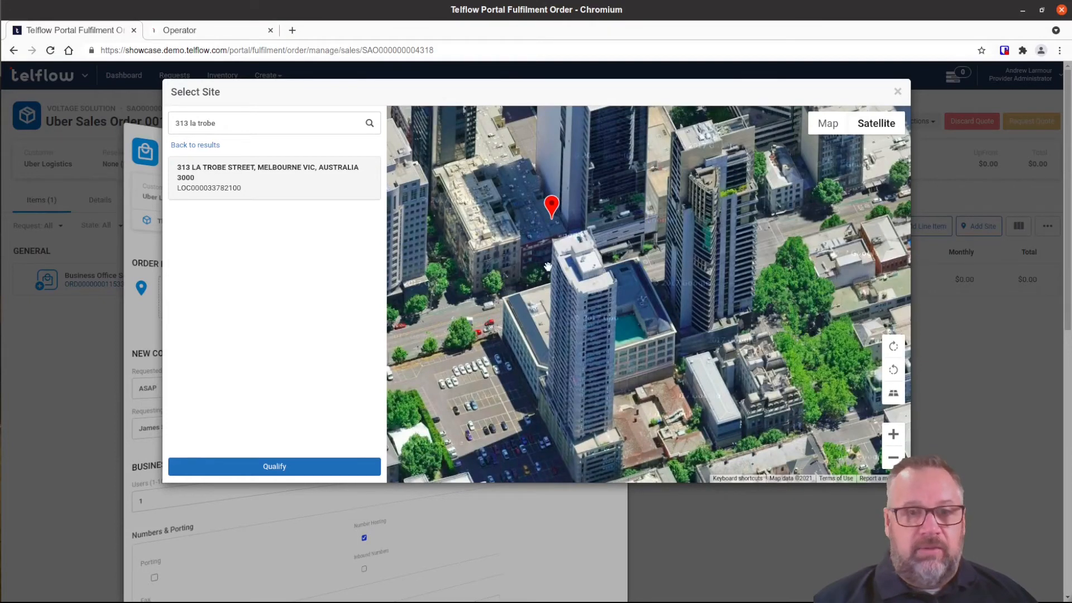
left_click(318, 469)
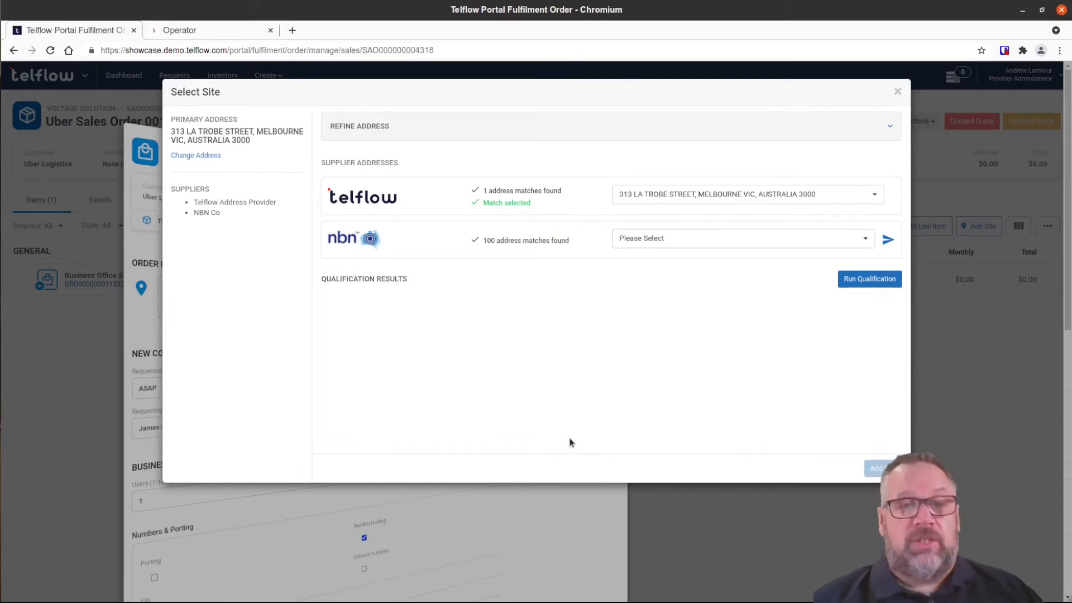
left_click(660, 199)
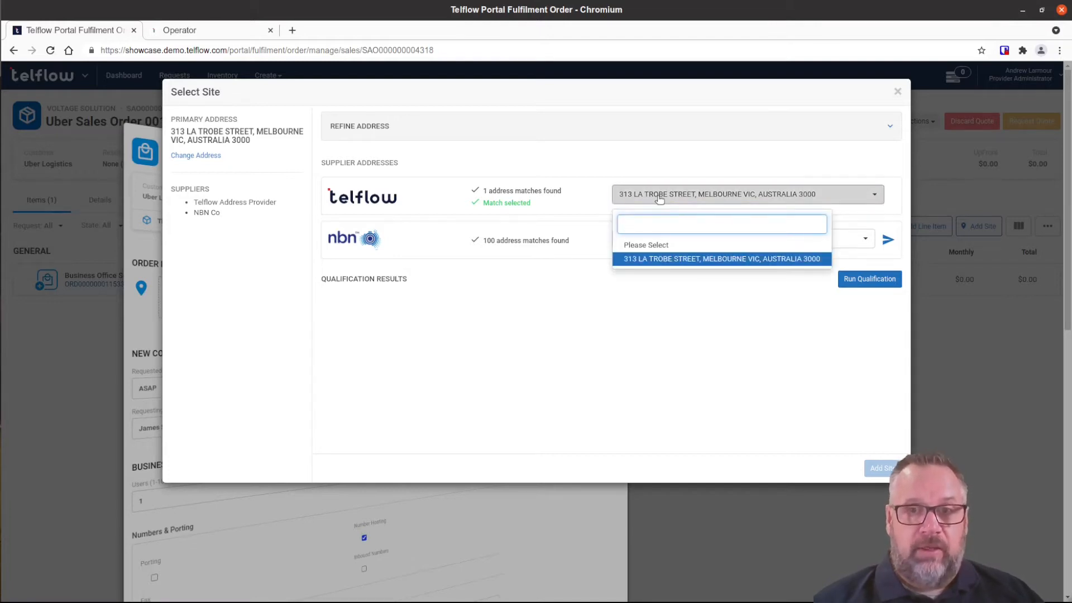
left_click(659, 199)
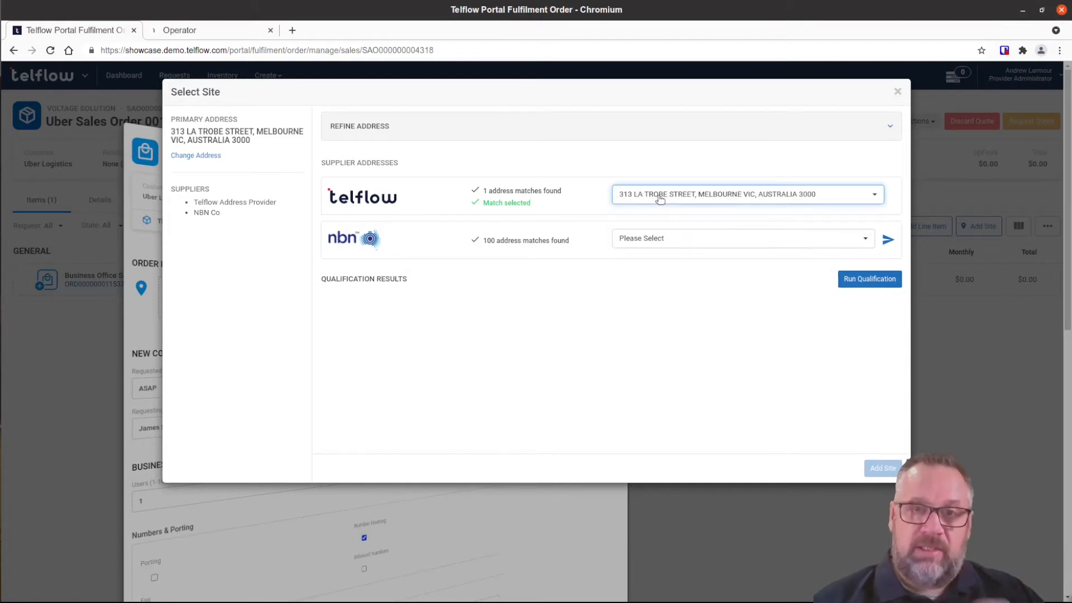
left_click(659, 244)
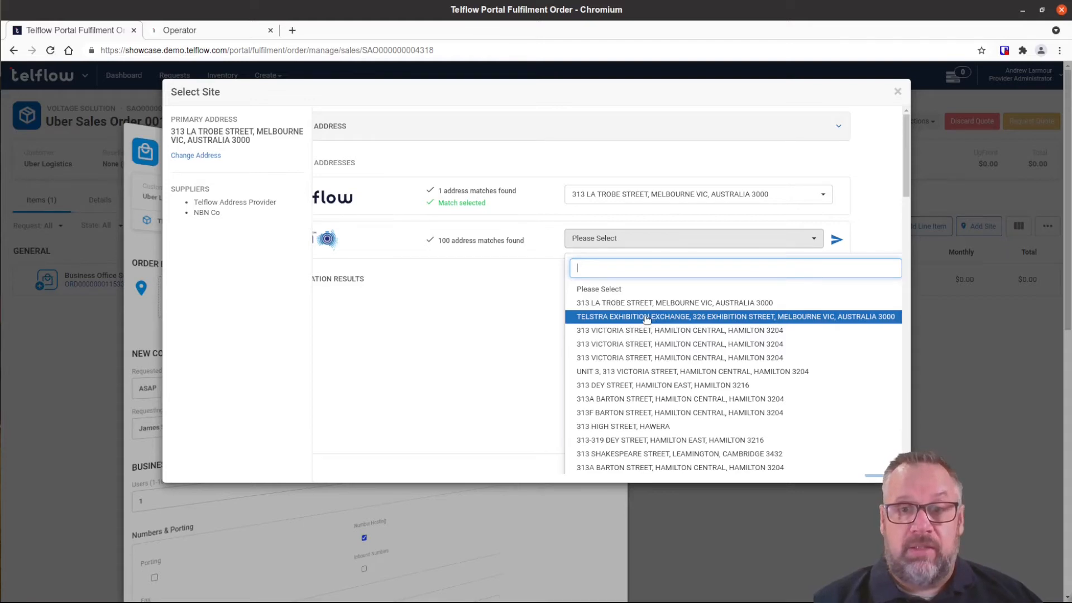
left_click(647, 305)
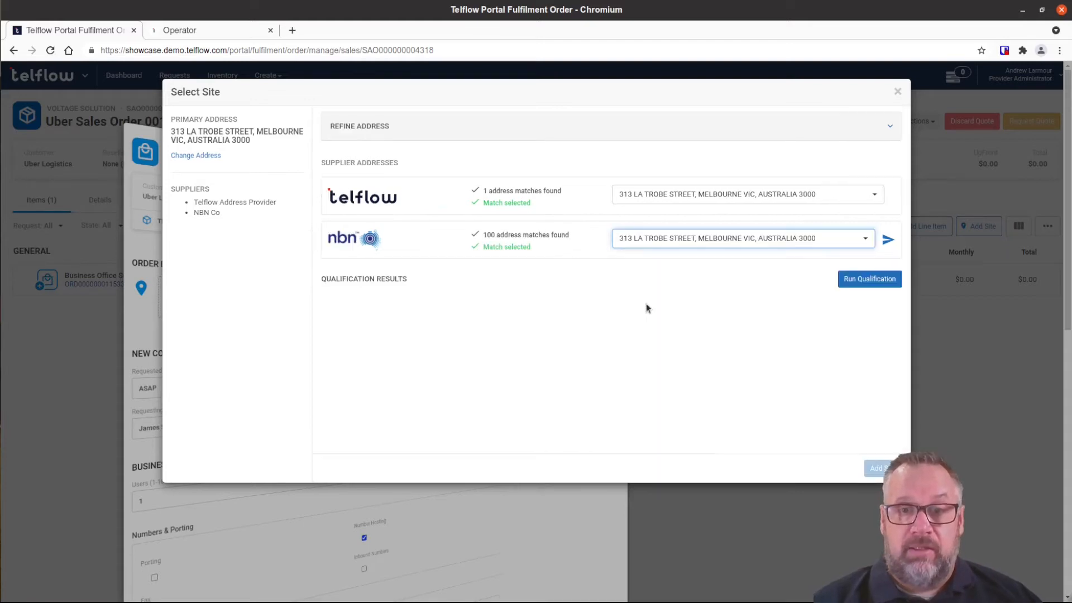
left_click(856, 283)
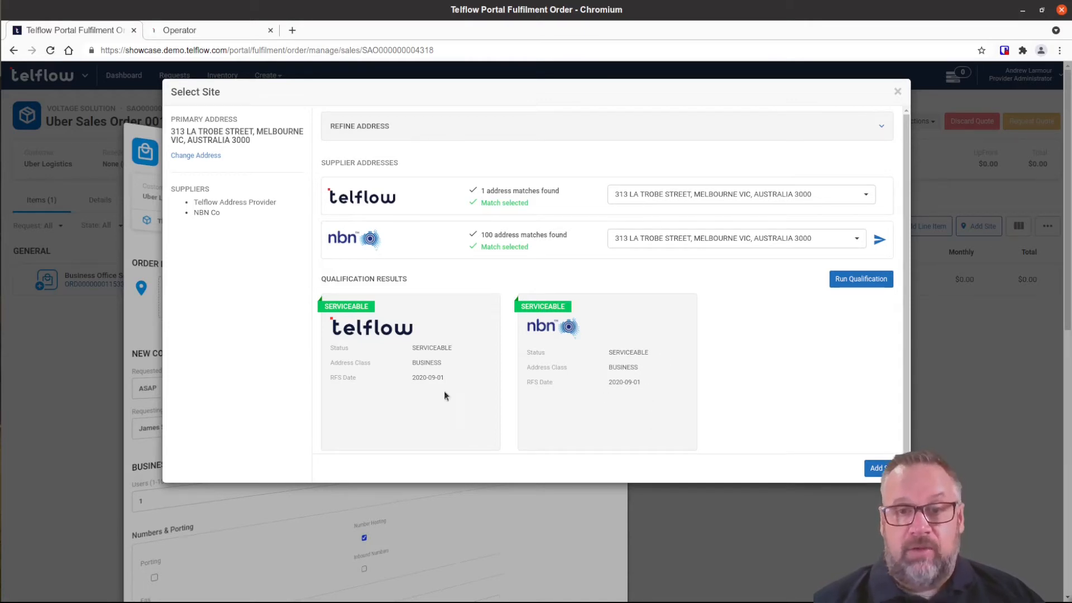
left_click(872, 468)
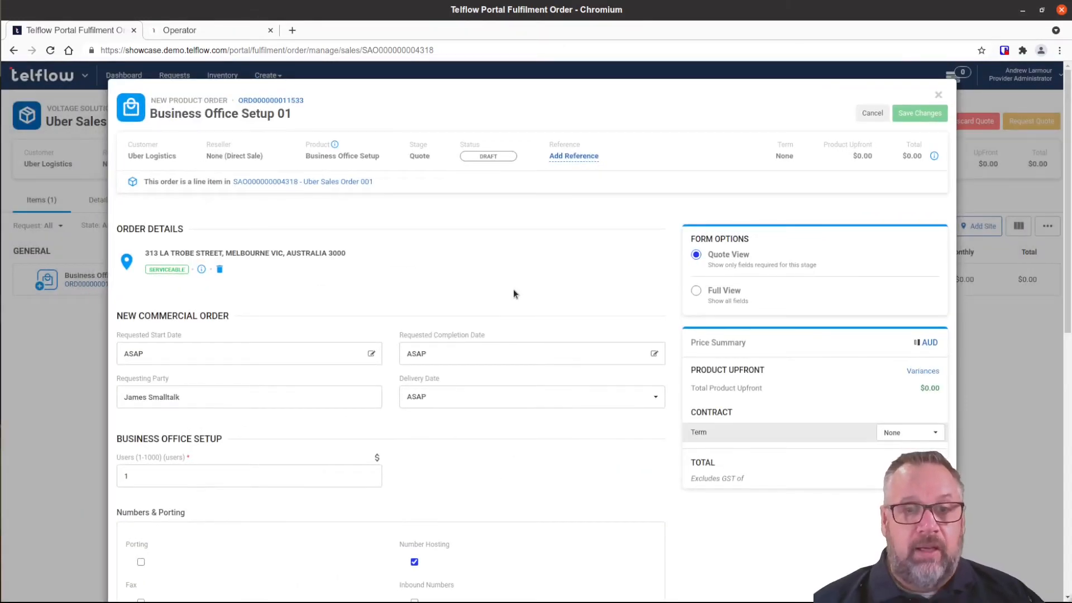
Set the number of users to 100.
scroll(513, 292, "down", 4)
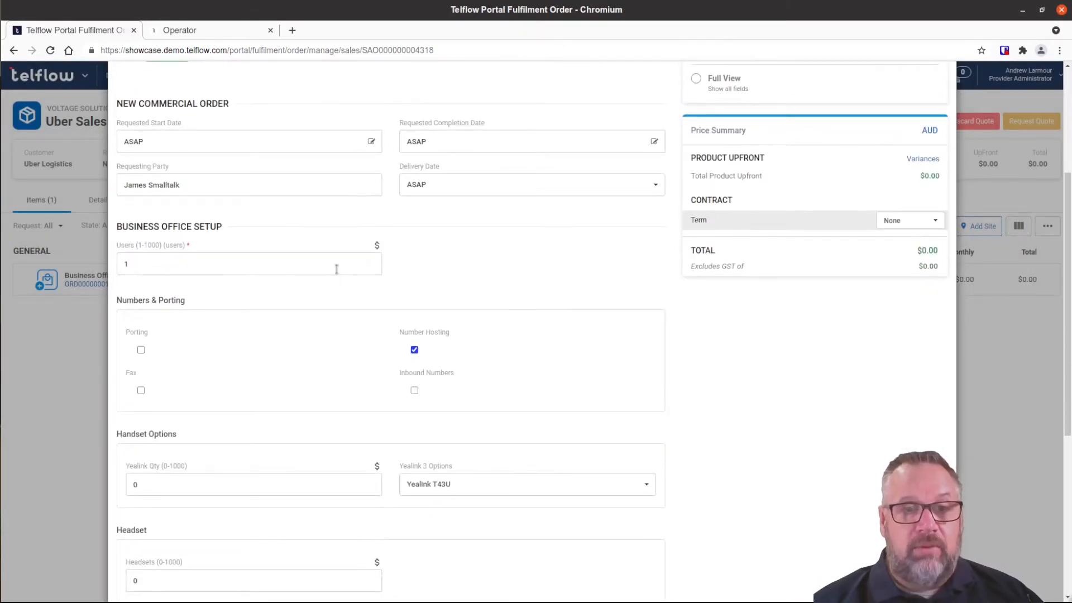
left_click(336, 261)
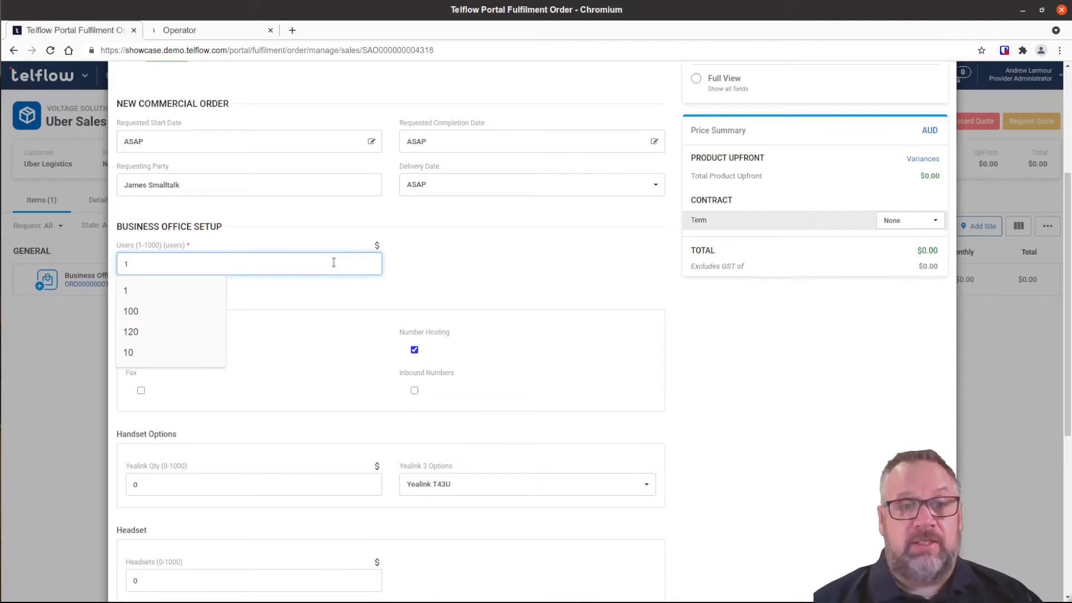
type("00")
left_click(486, 272)
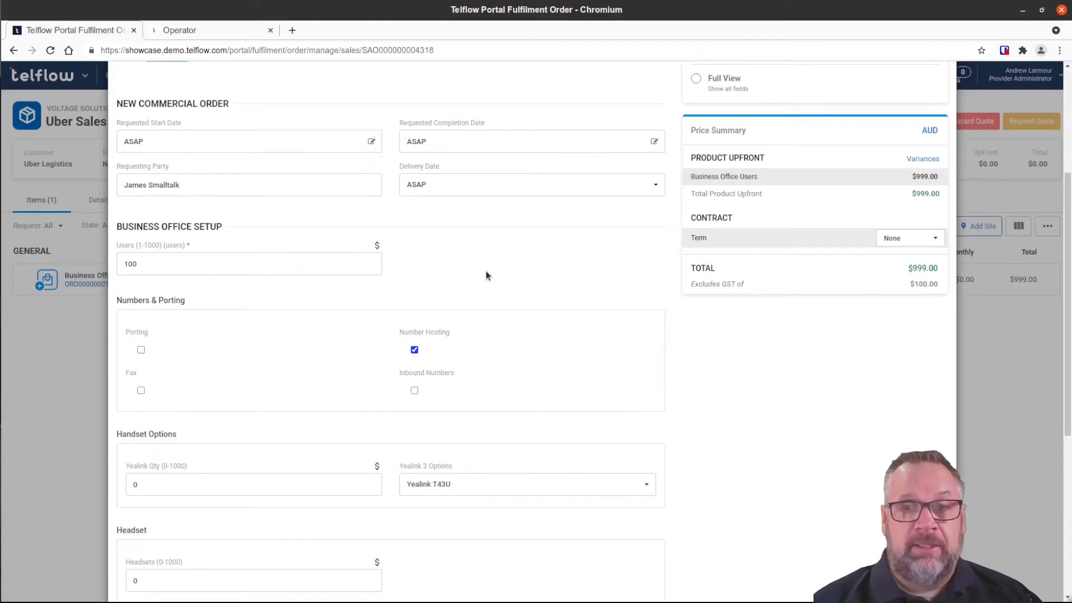
Order 100 Yealink T43S handsets and 30 headsets.
scroll(485, 270, "down", 2)
left_click(151, 360)
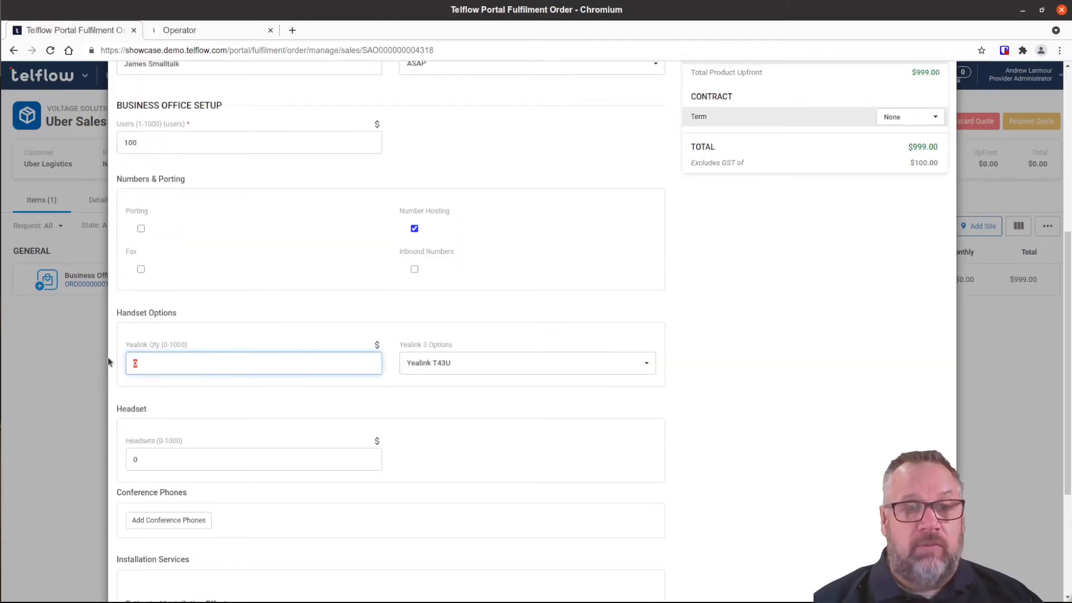
type("100")
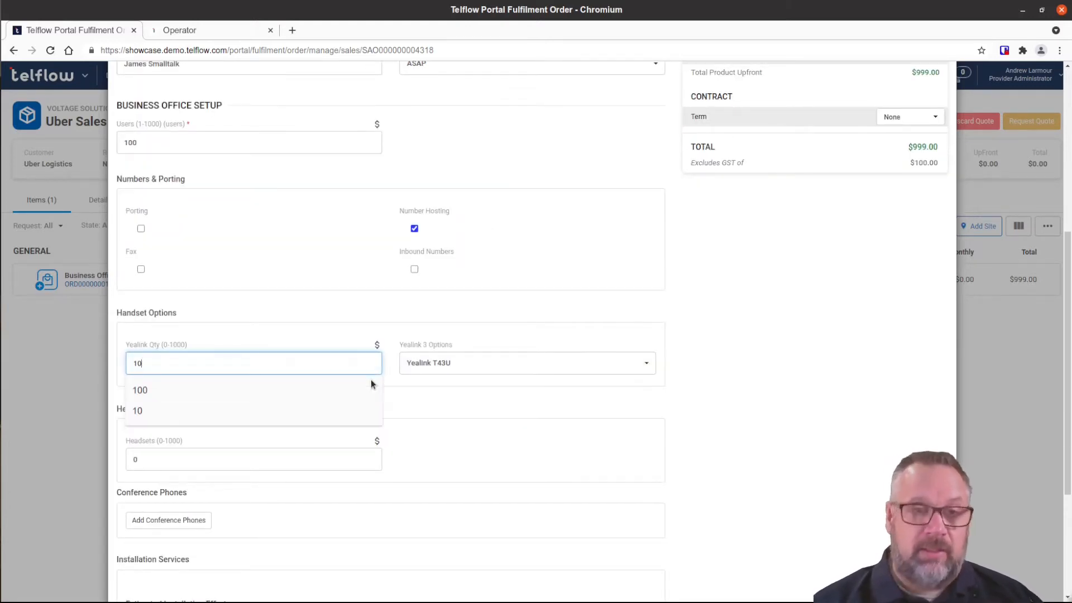
left_click(479, 367)
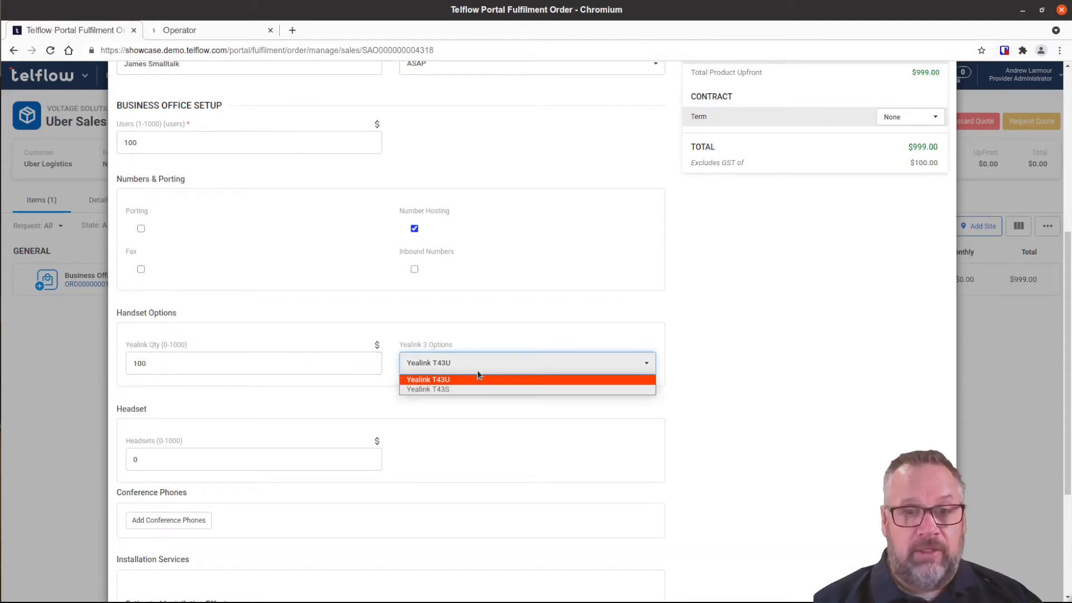
left_click(479, 387)
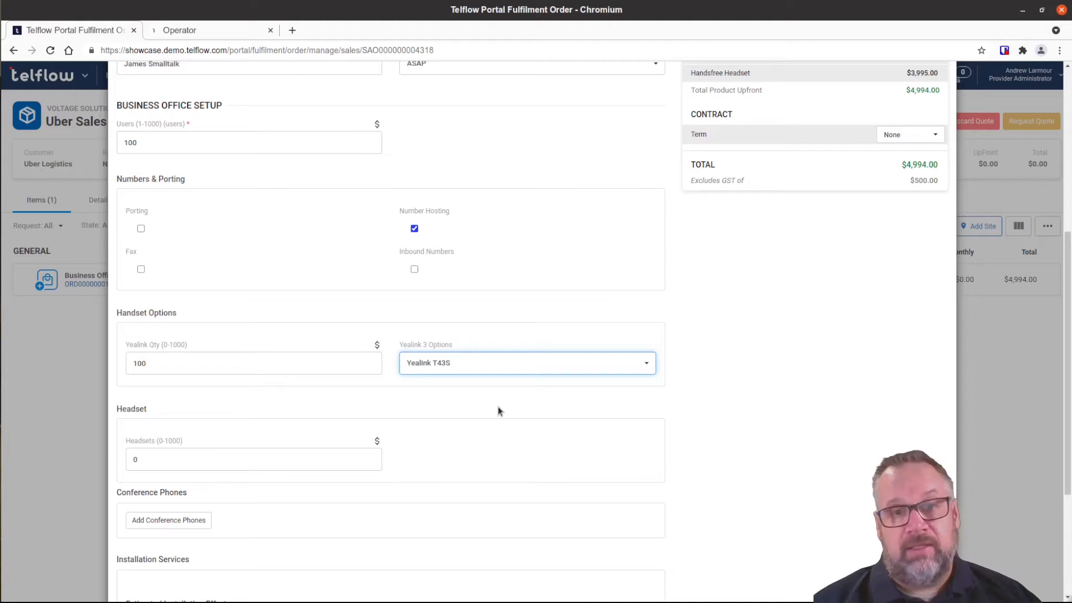
scroll(499, 411, "down", 2)
left_click(127, 398)
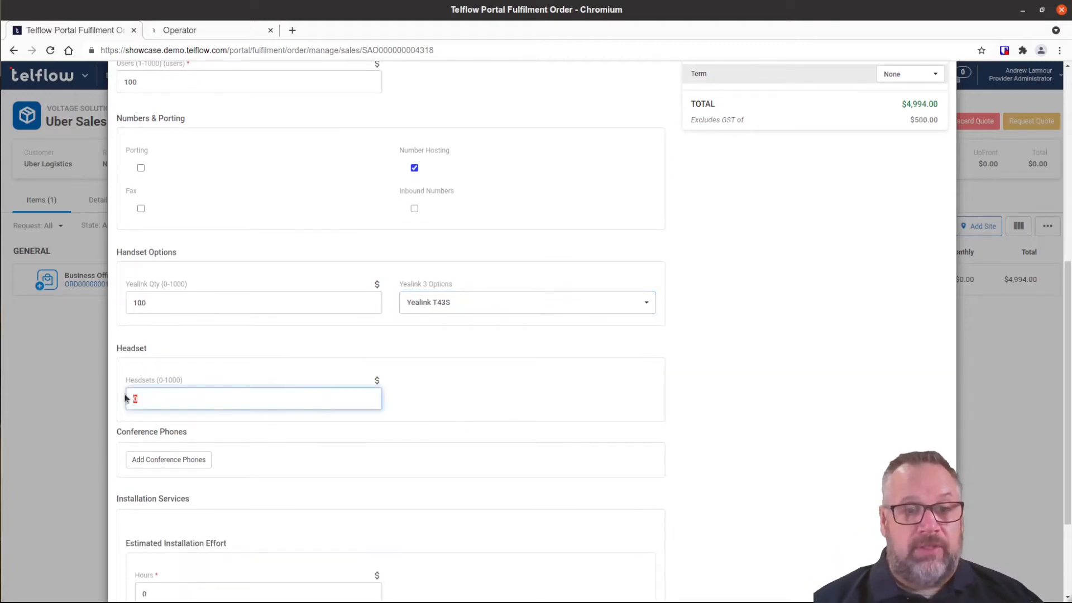
type("30")
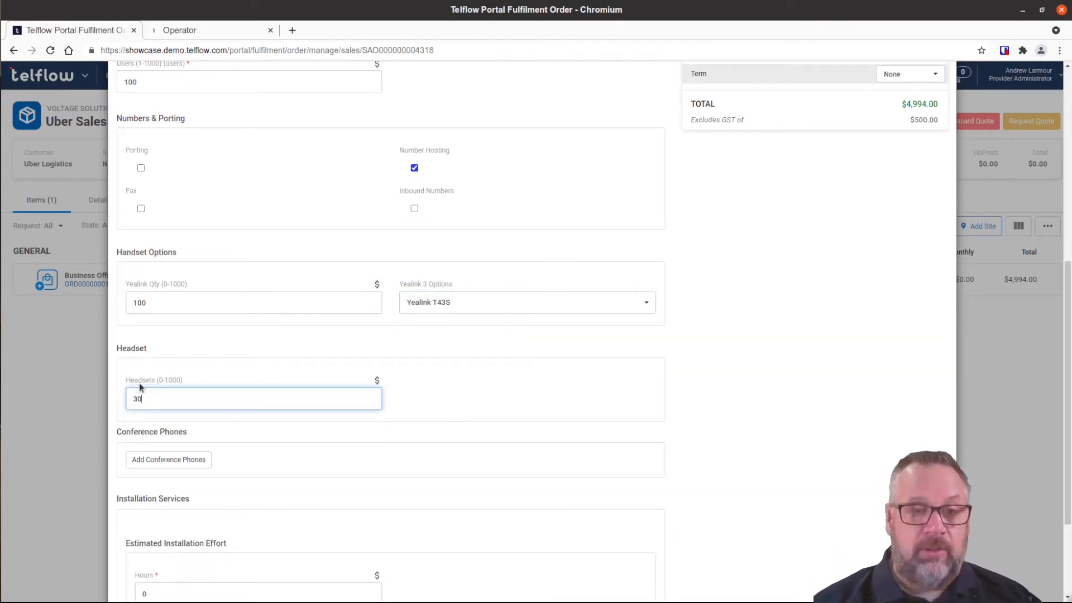
left_click(431, 402)
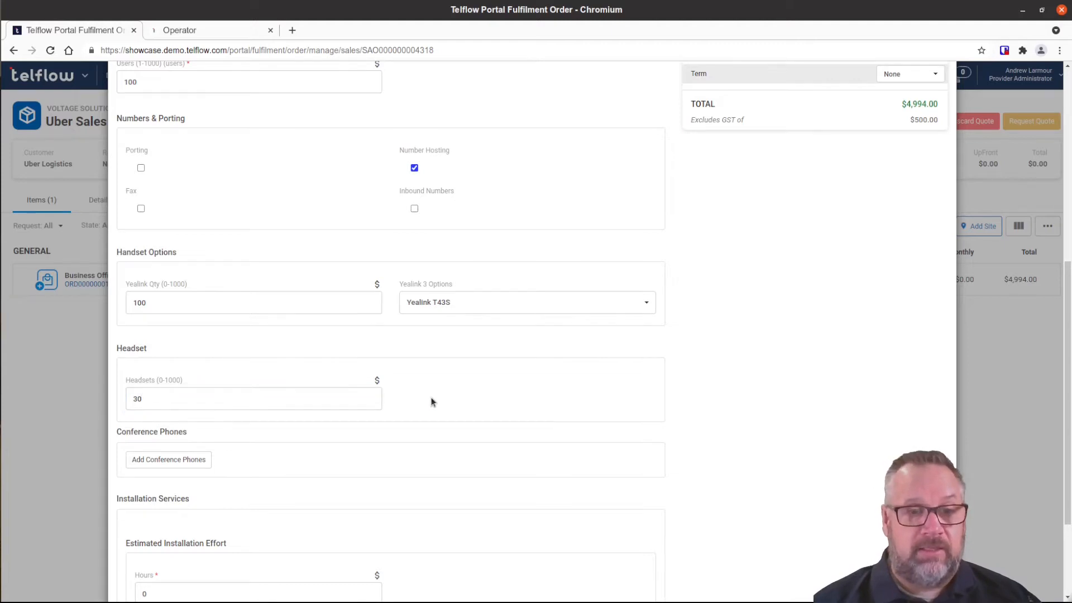
scroll(433, 402, "down", 3)
scroll(511, 355, "up", 9)
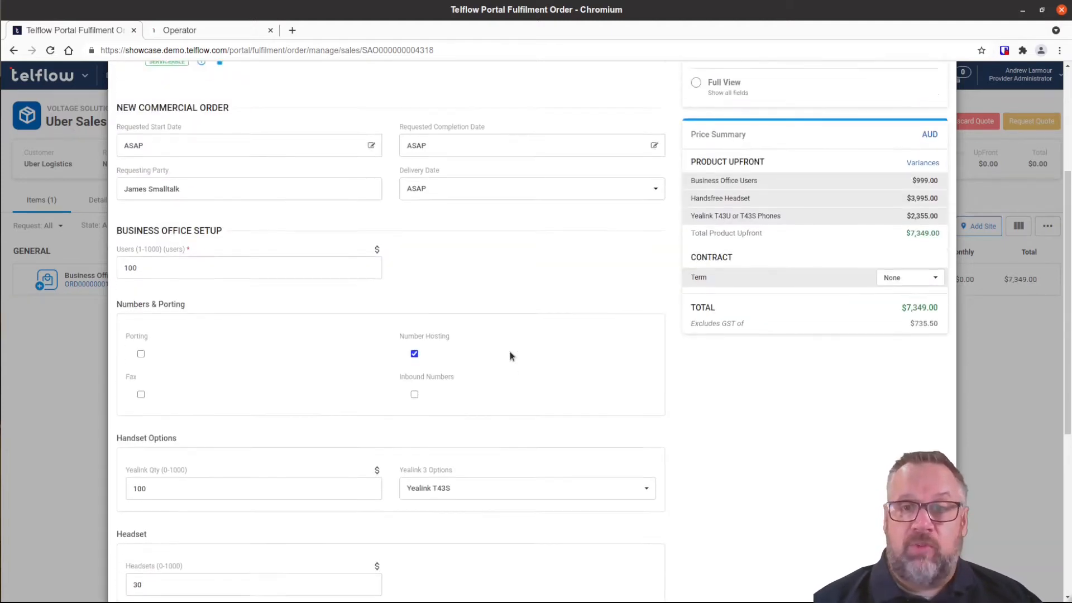
Add conference phones: 5 Polycom X200 and 1 Polycom X550.
scroll(510, 356, "up", 1)
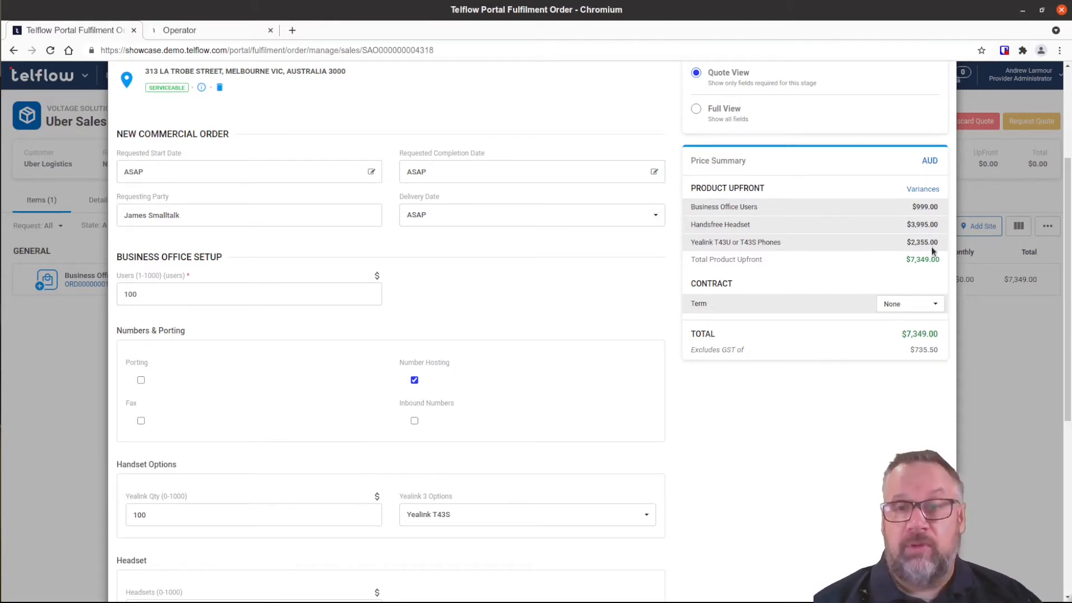
scroll(600, 505, "down", 4)
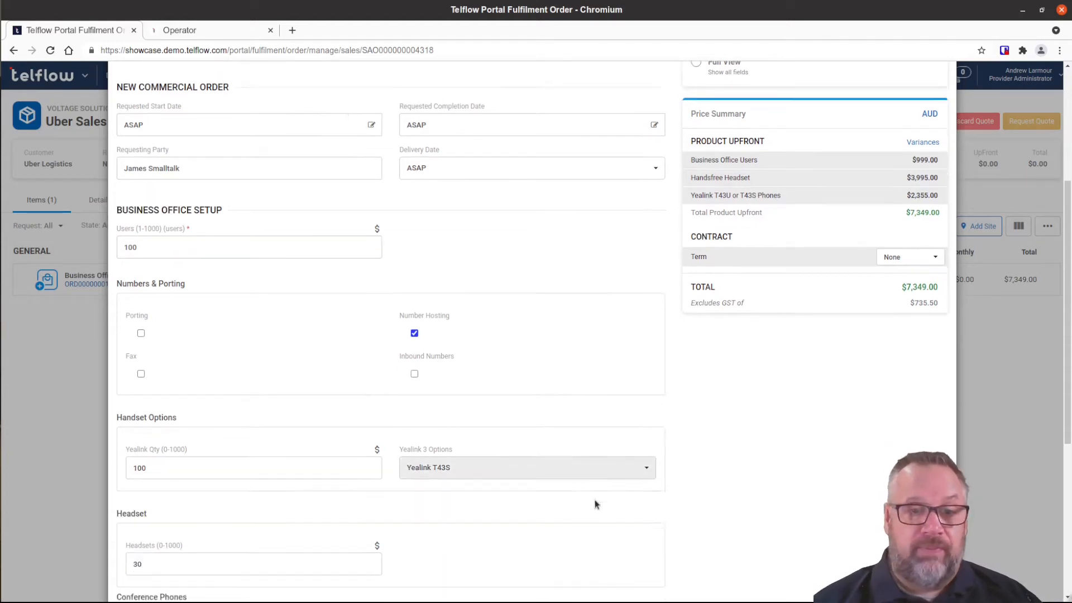
left_click(165, 429)
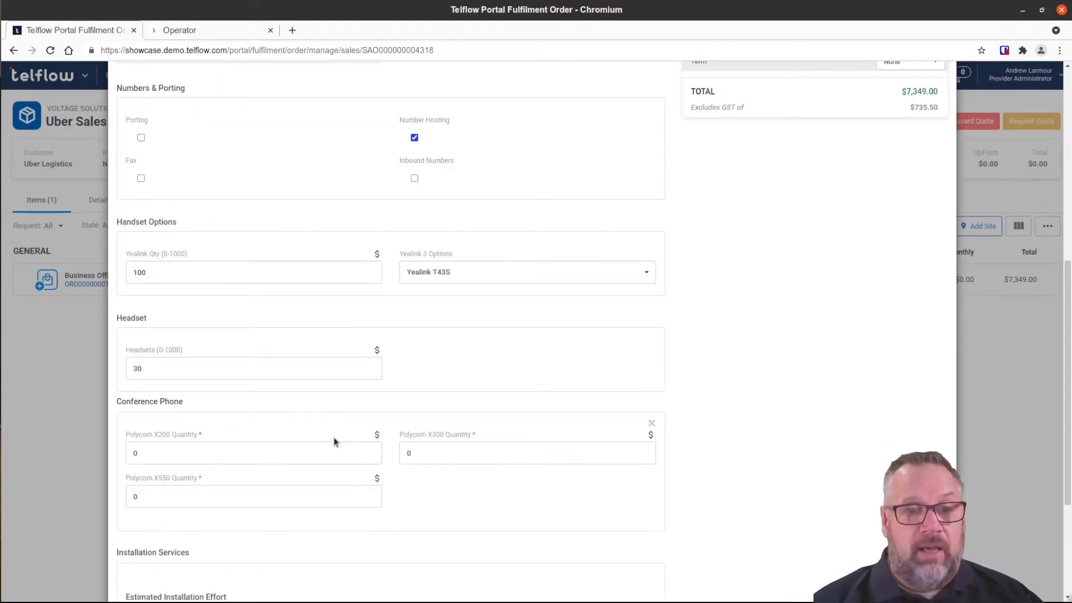
left_click(152, 450)
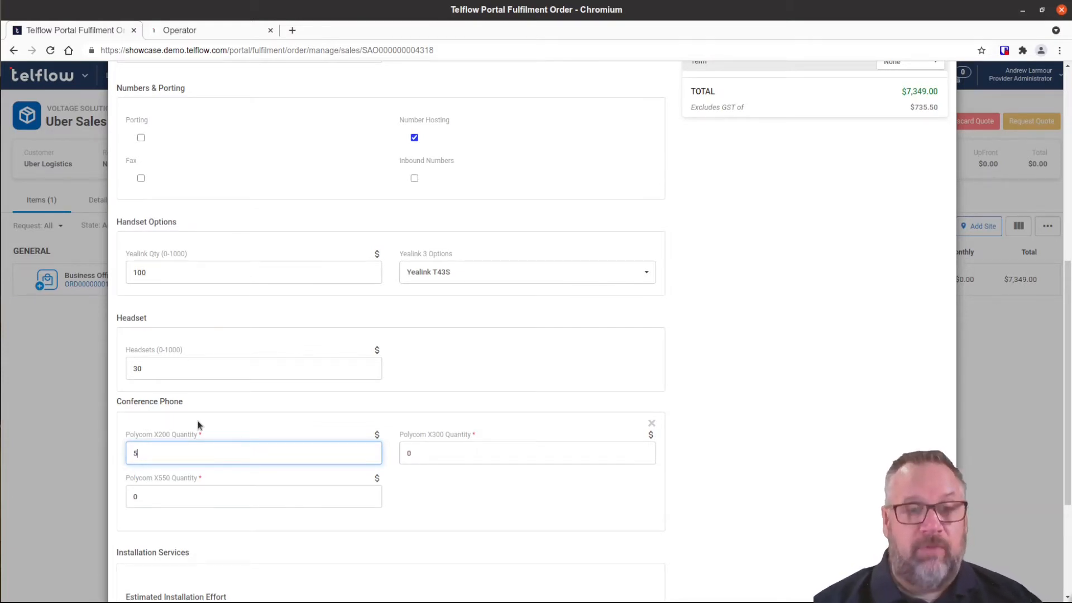
scroll(318, 401, "down", 3)
left_click(150, 346)
type("1")
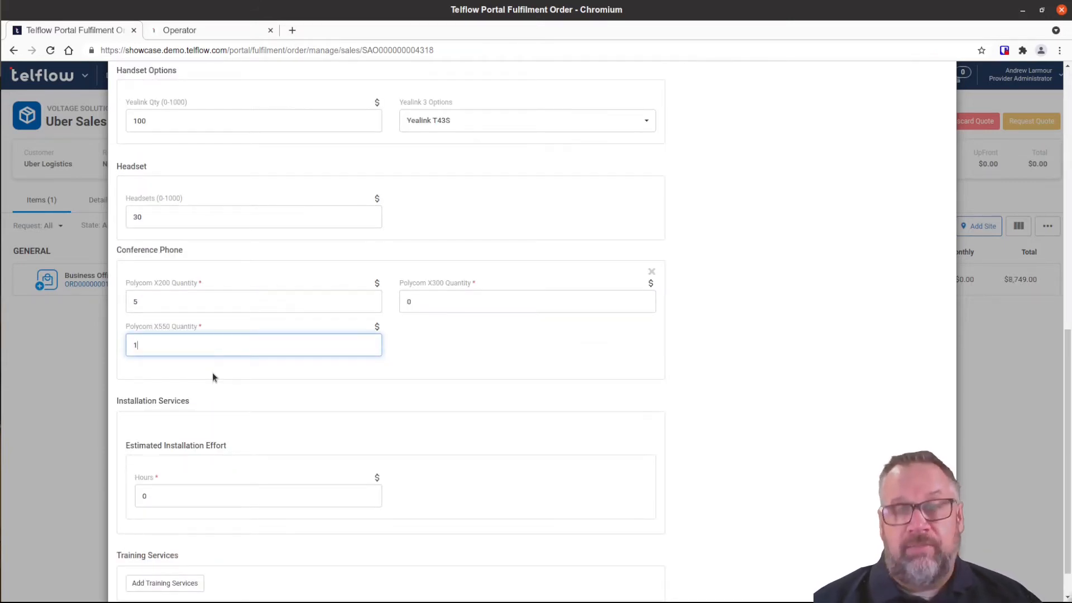
left_click(212, 377)
Set 80 installation hours and add training services with 36 hours.
scroll(394, 413, "down", 1)
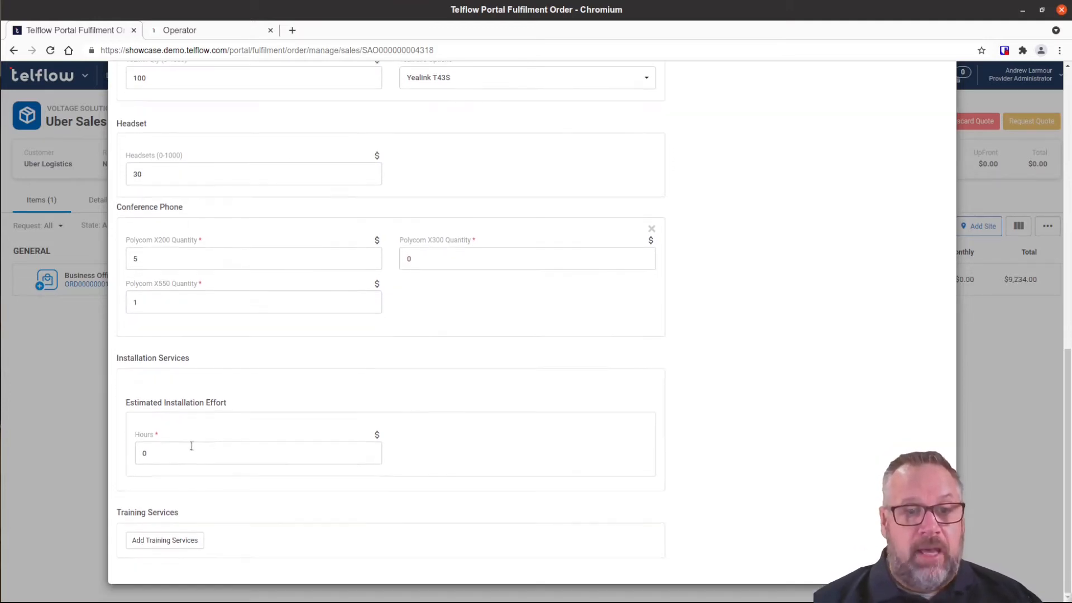
left_click(166, 453)
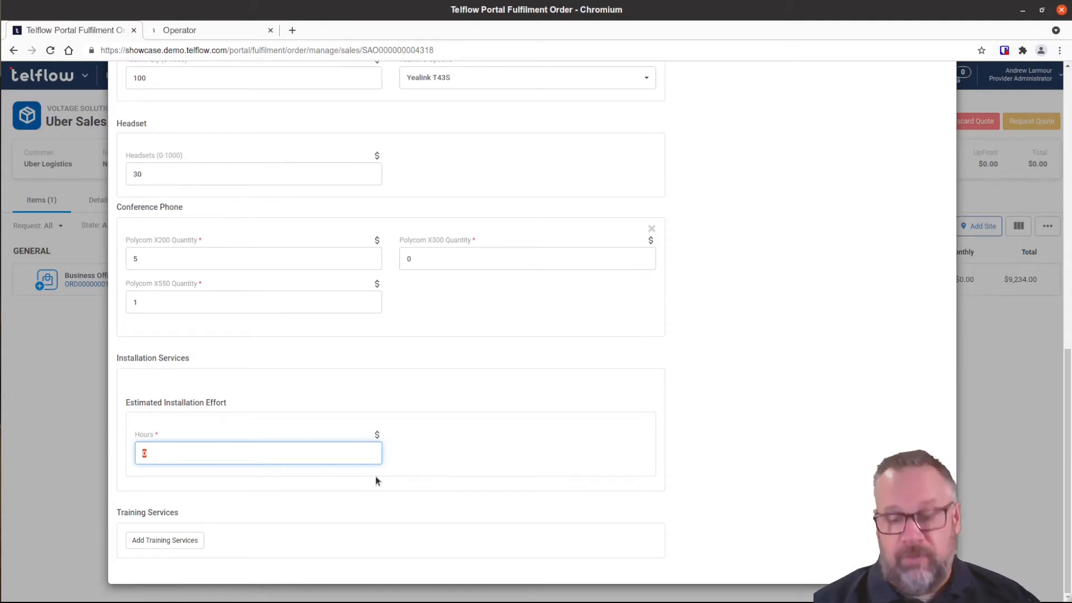
left_click(393, 486)
left_click(192, 541)
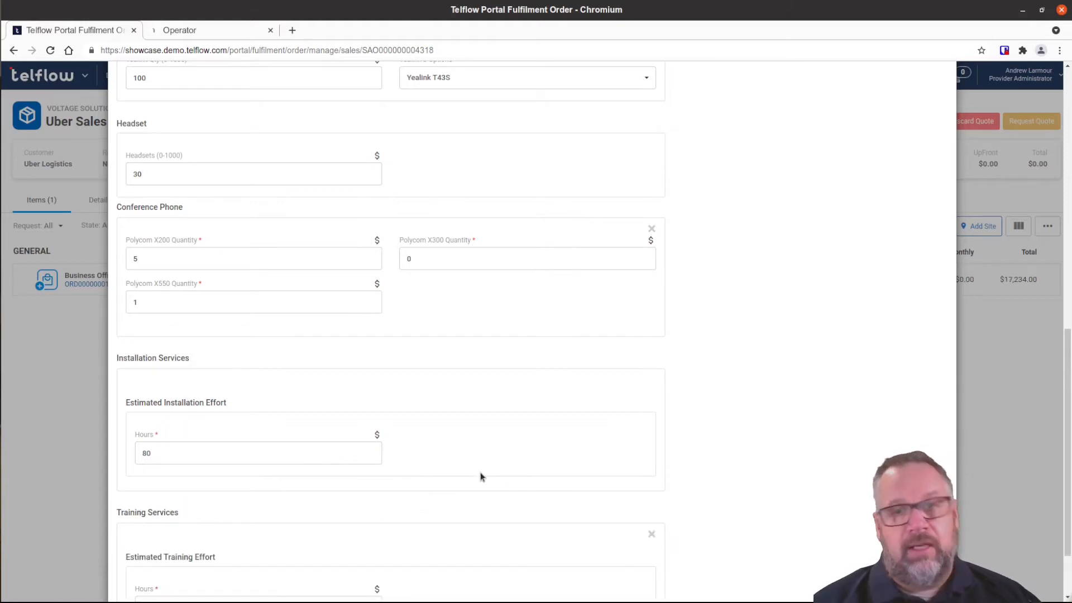
scroll(479, 474, "down", 2)
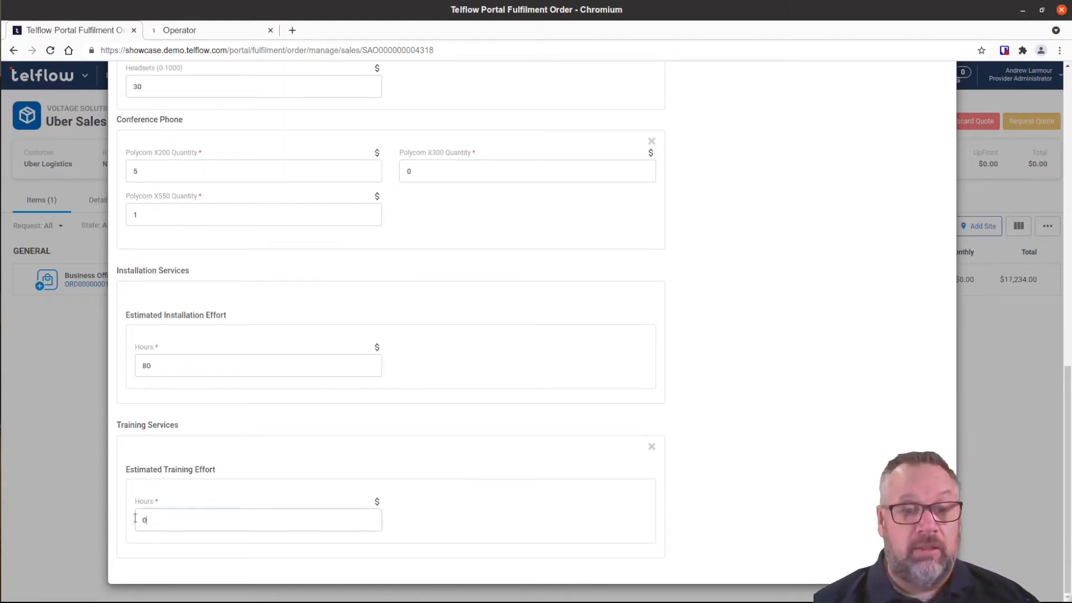
left_click(136, 520)
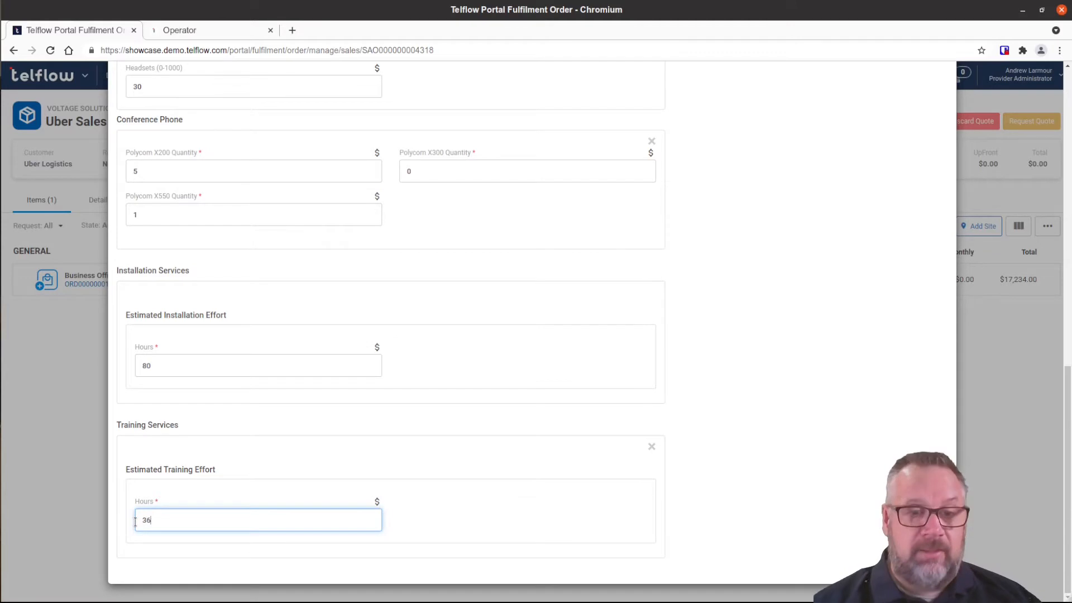
left_click(518, 461)
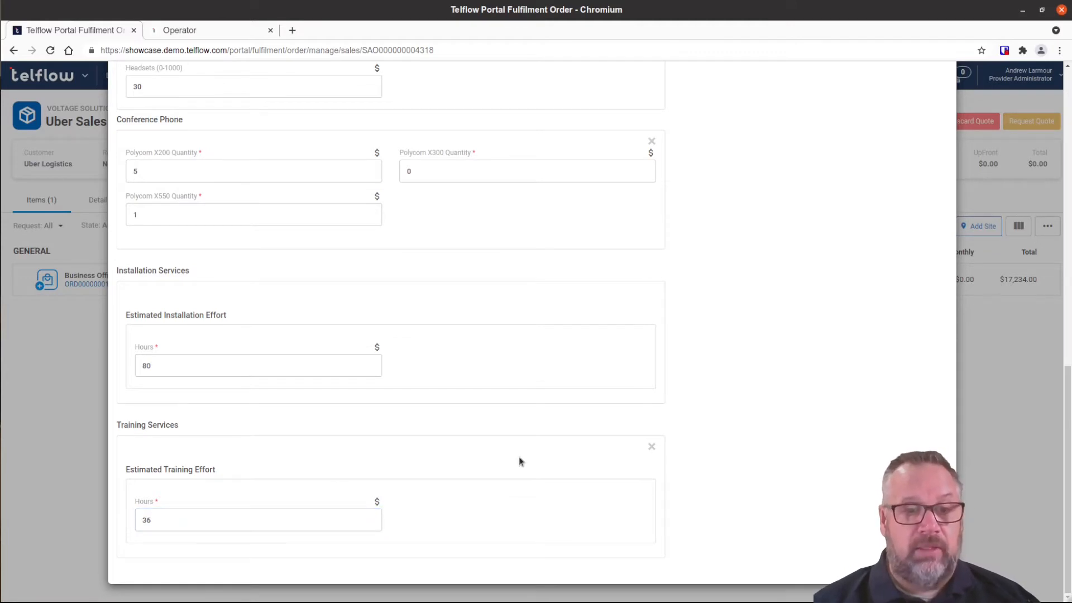
scroll(557, 454, "up", 9)
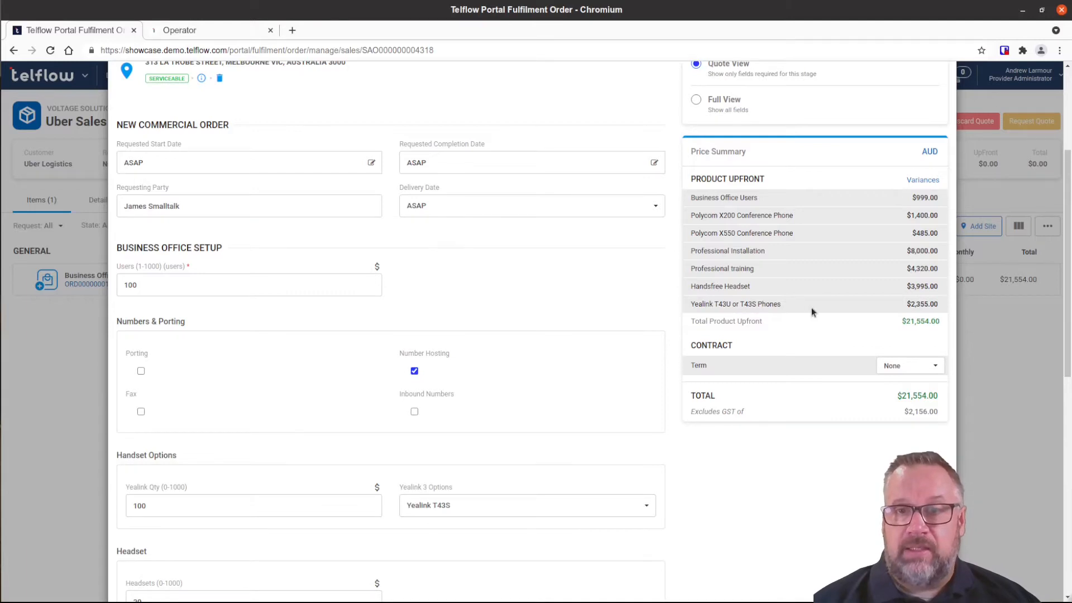
Save Business Office Setup 01 and close it, bringing the order total to $21,554.00.
scroll(882, 158, "up", 1)
scroll(882, 158, "up", 4)
left_click(916, 116)
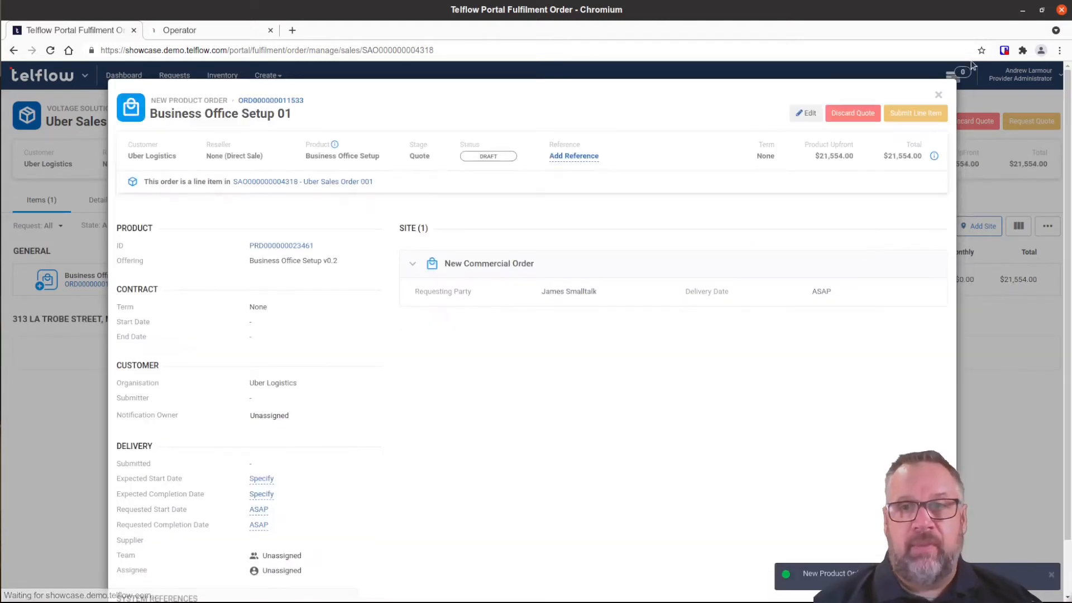
left_click(939, 96)
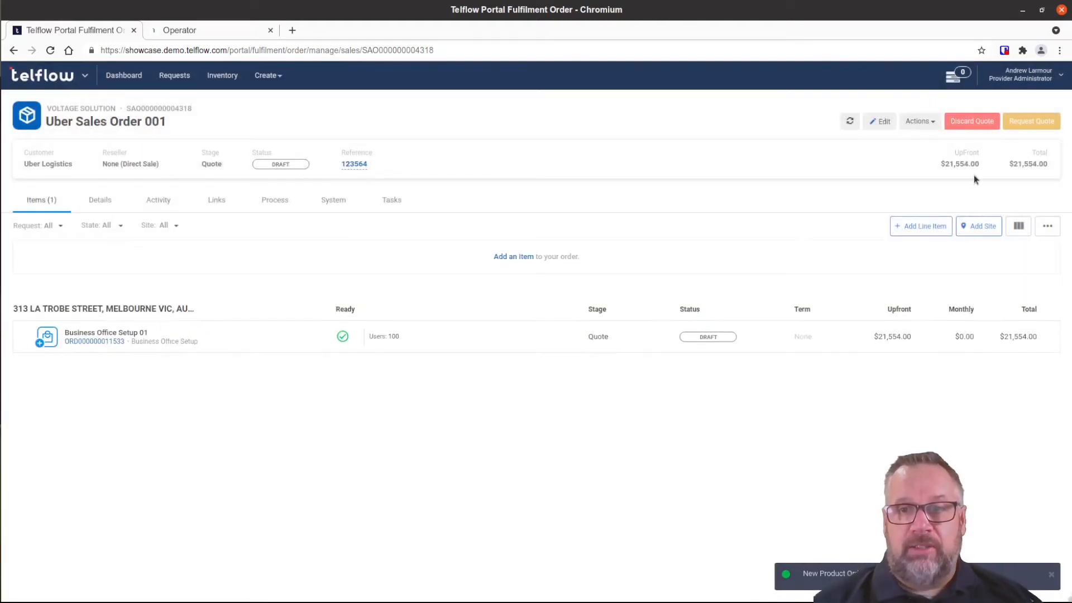
Add an Office 365 offering as a new line item on the order.
left_click(922, 228)
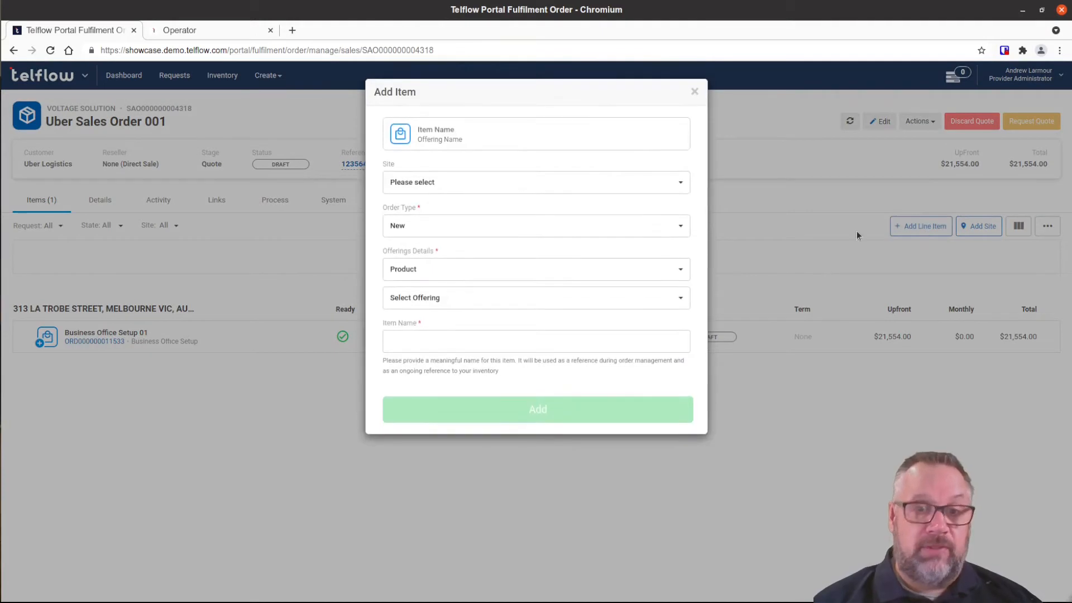
left_click(484, 299)
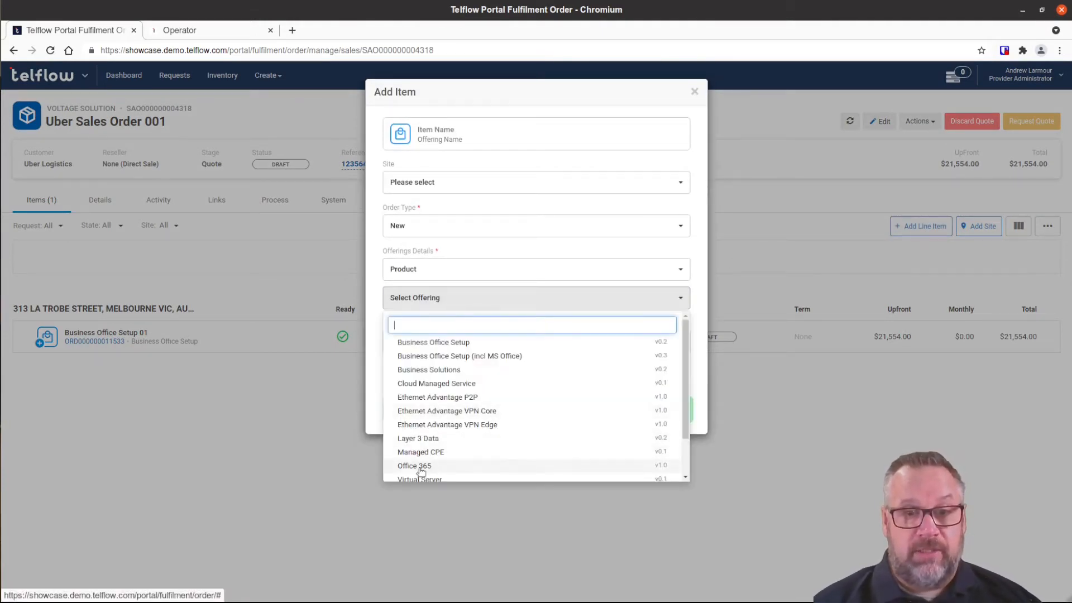
left_click(418, 466)
left_click(514, 371)
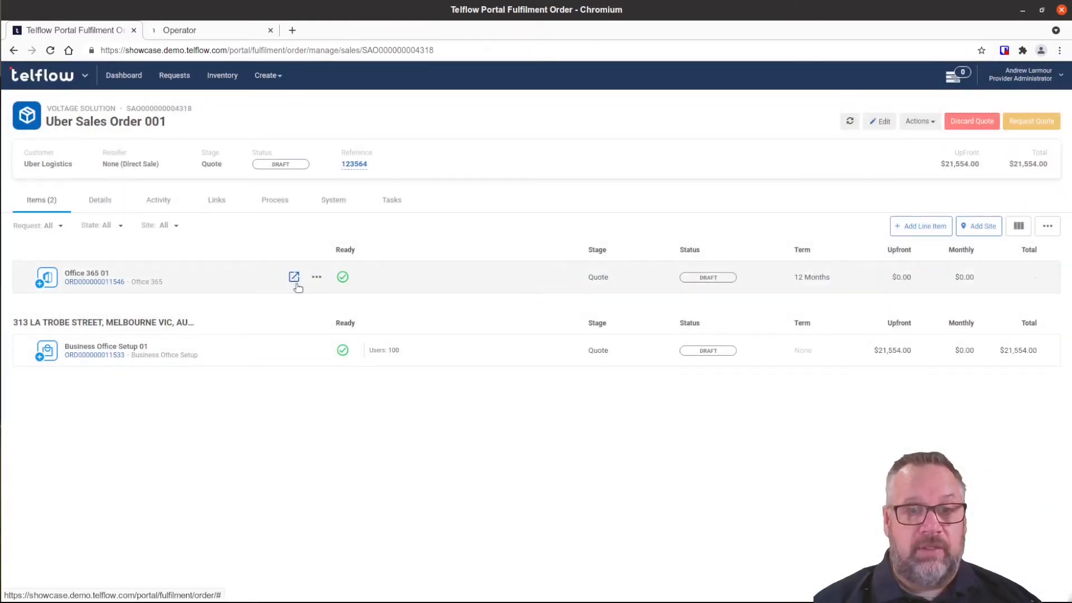
Set Office 365 01 licences to 60 Apps For Enterprise, 20 E1, 15 E2 and 5 E3.
left_click(294, 277)
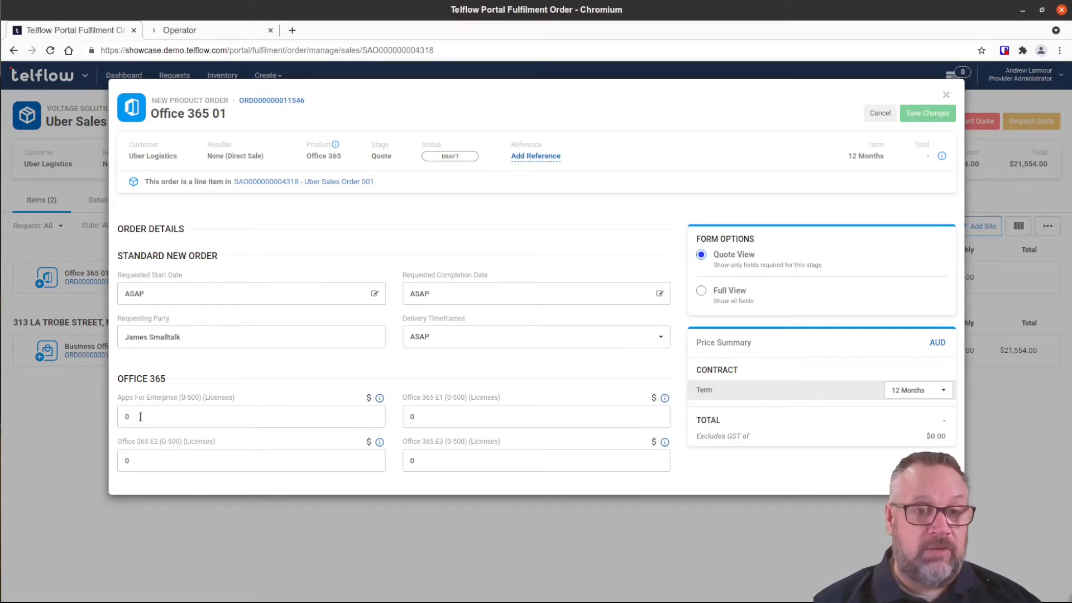
left_click_drag(140, 417, 125, 416)
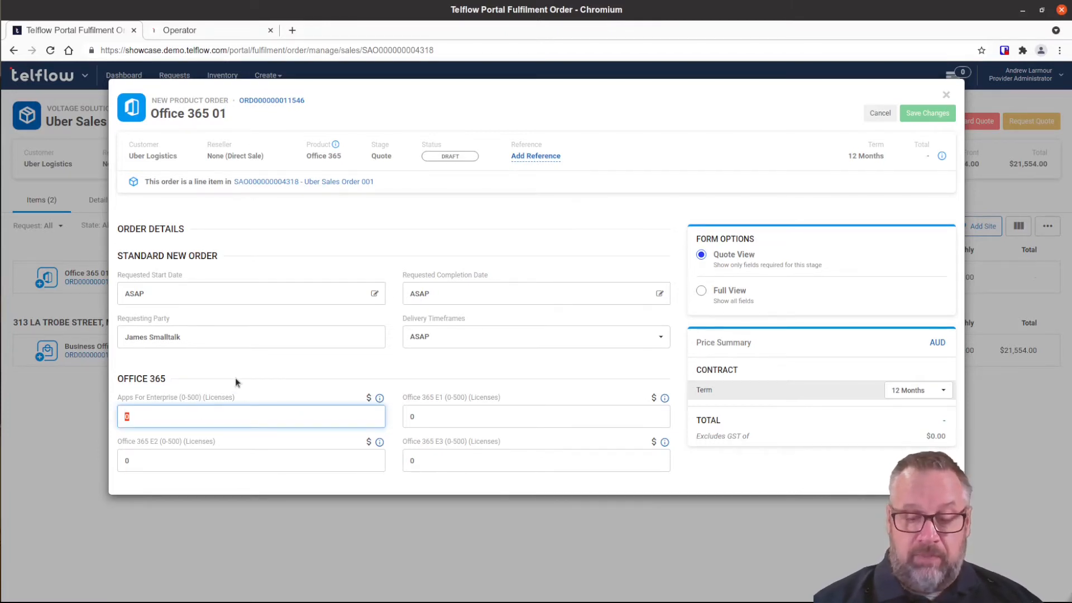
type("60")
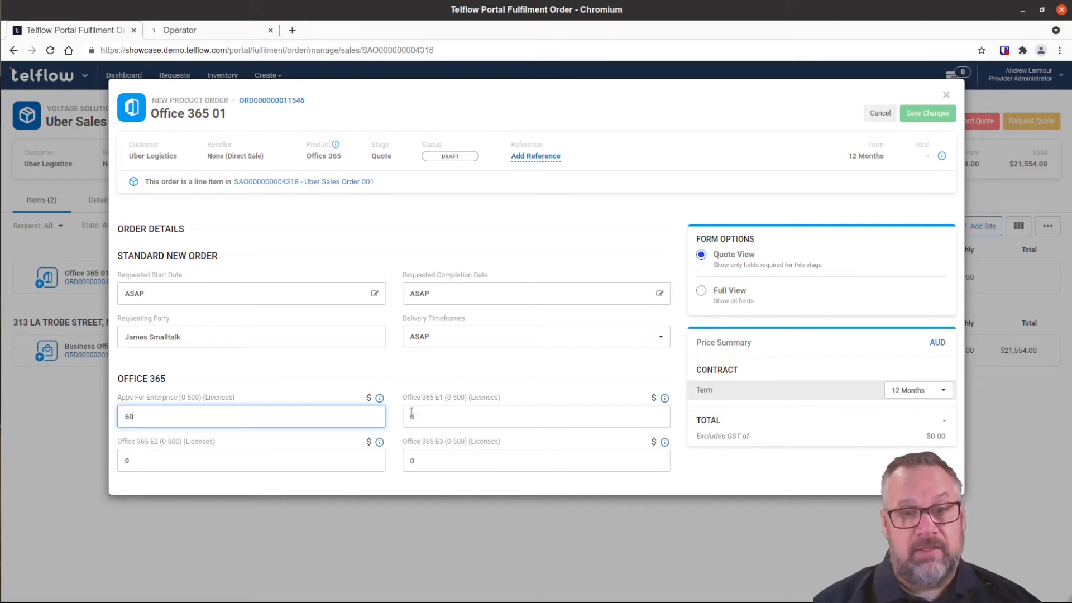
left_click_drag(426, 417, 403, 417)
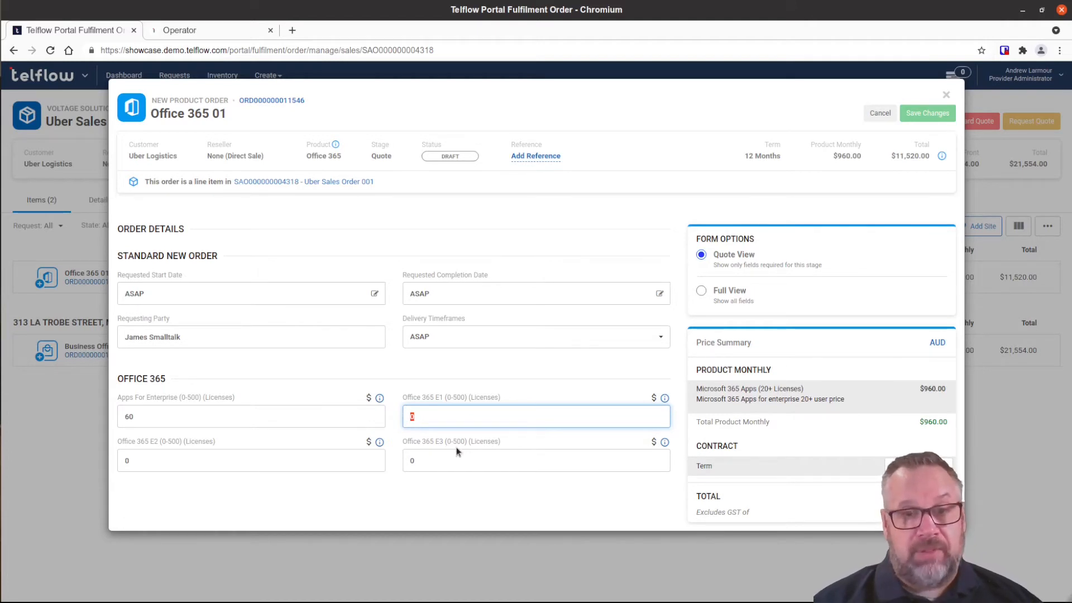
type("20")
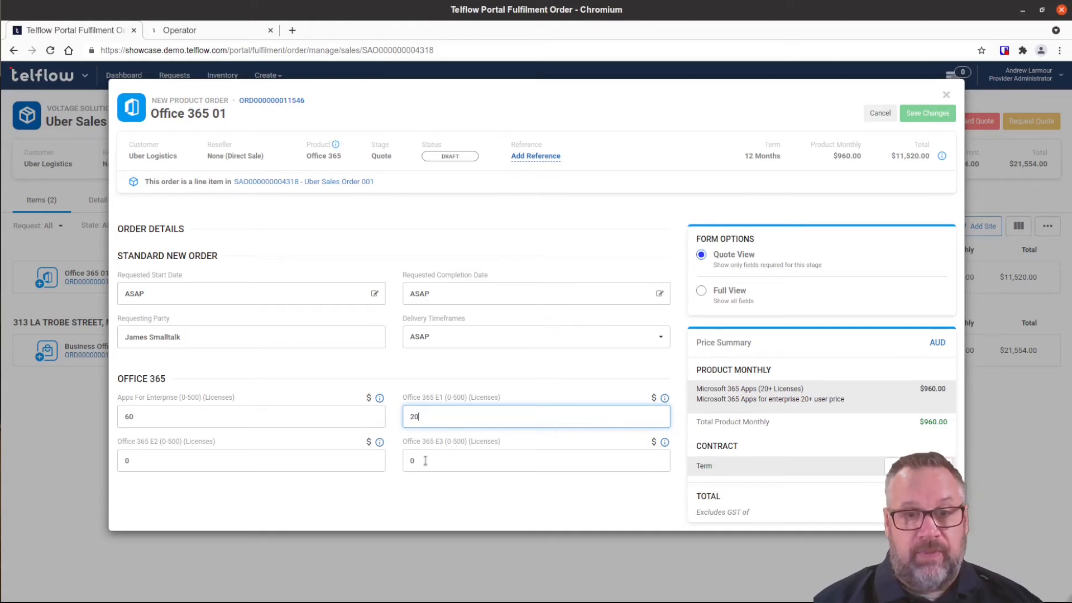
left_click_drag(426, 462, 402, 463)
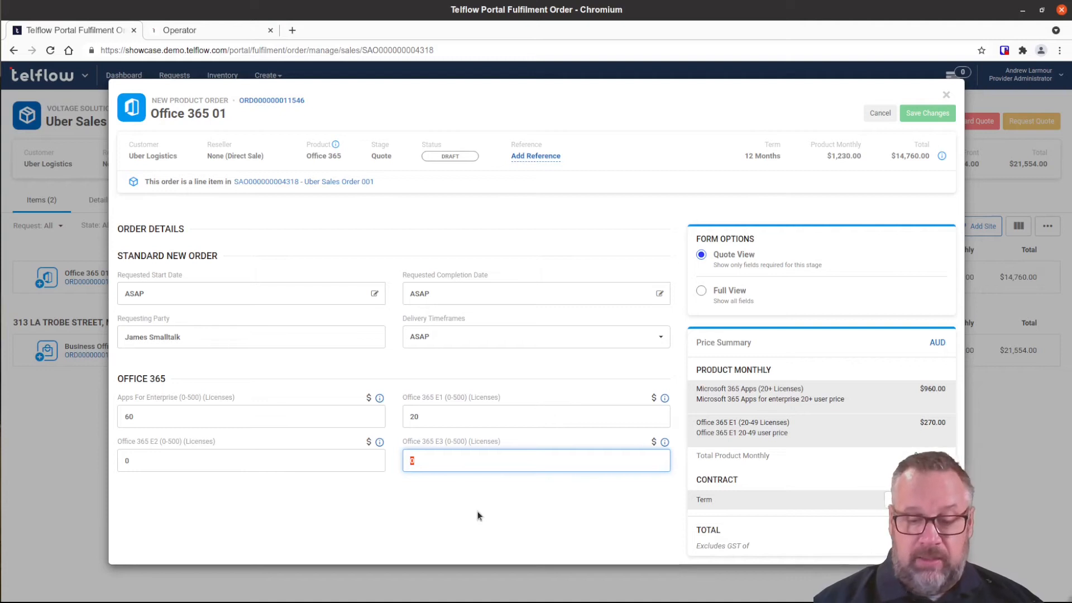
type("5")
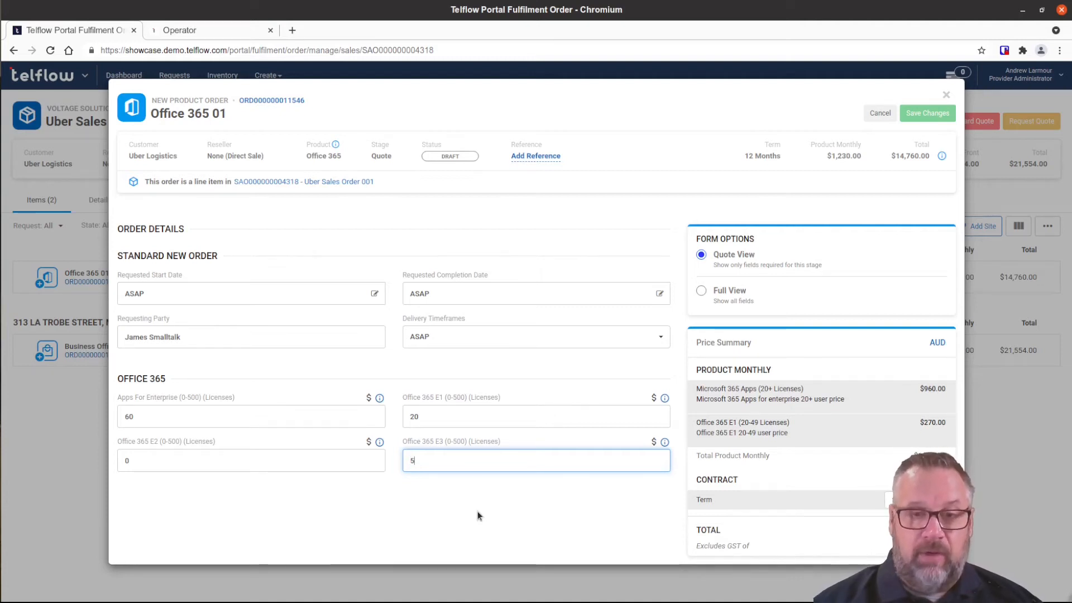
left_click(150, 458)
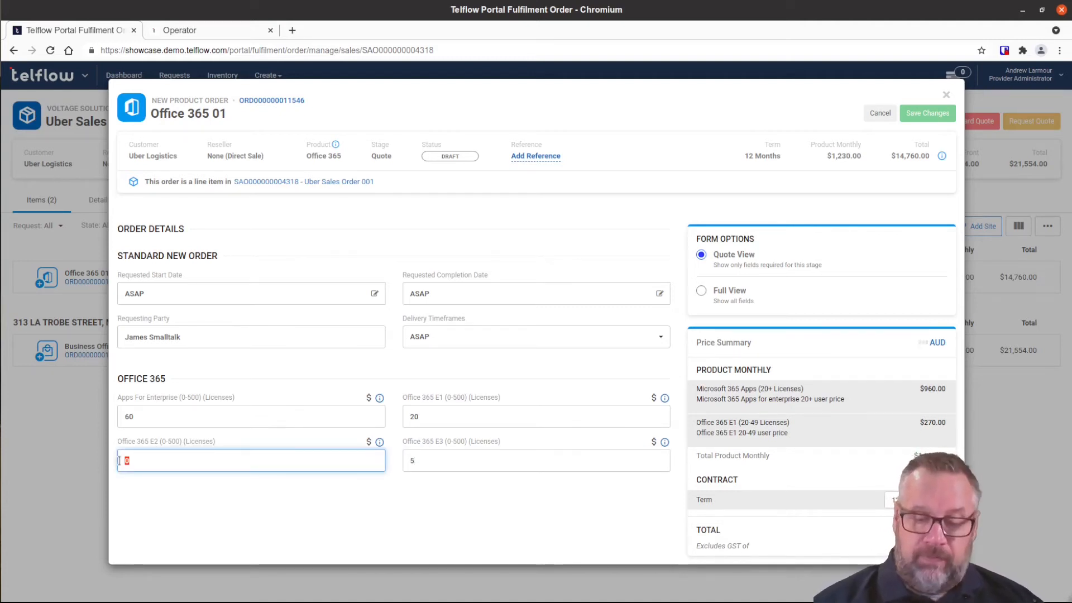
type("15")
left_click(313, 502)
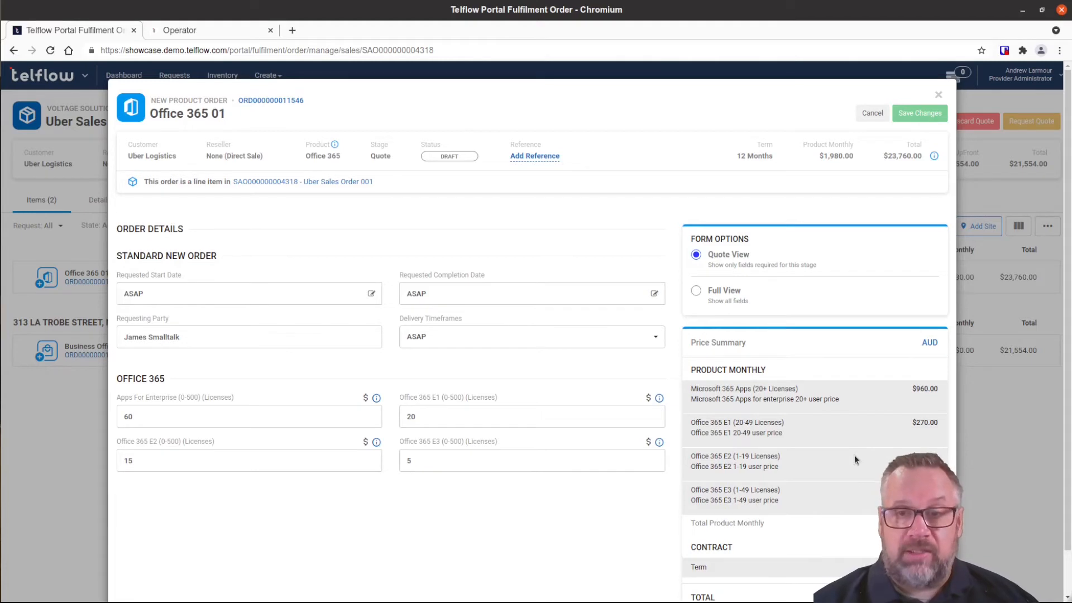
scroll(854, 454, "down", 2)
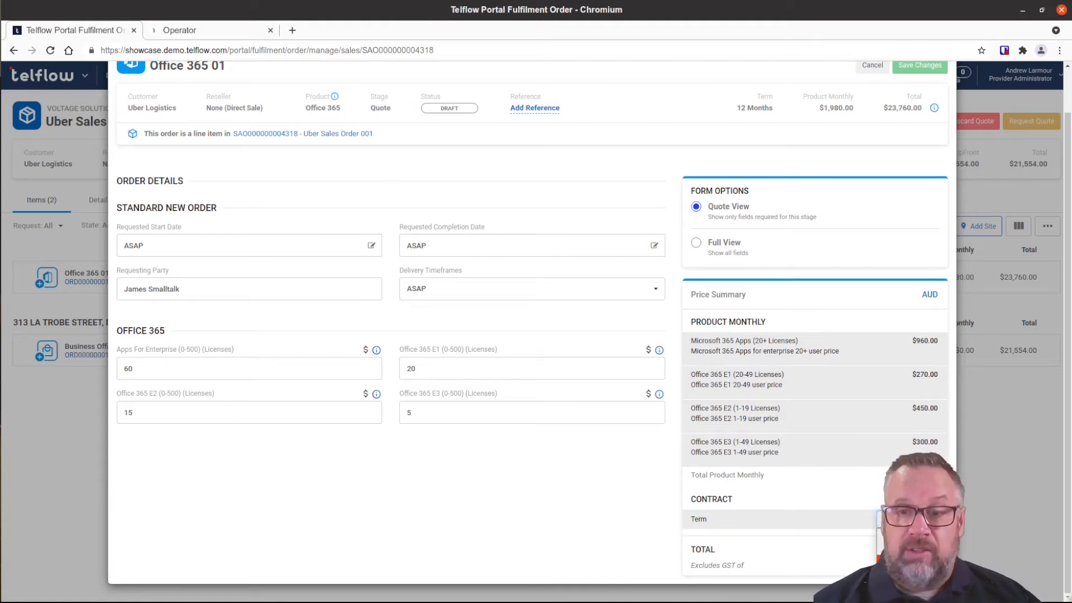
Put Office 365 01 on a 36-month term and save it, making the order $92,834.00.
left_click(897, 558)
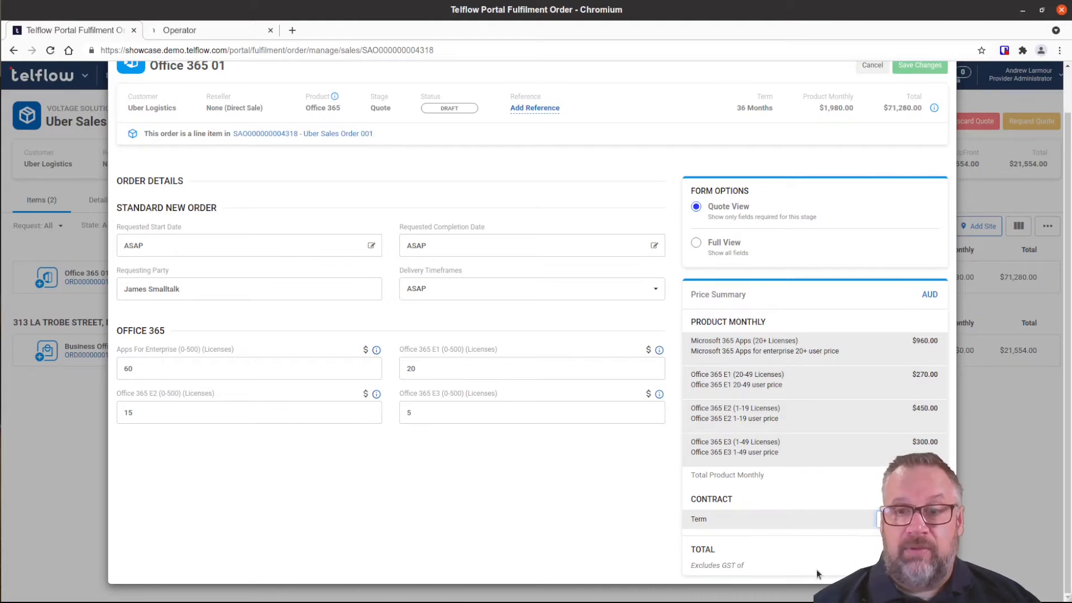
scroll(815, 513, "up", 2)
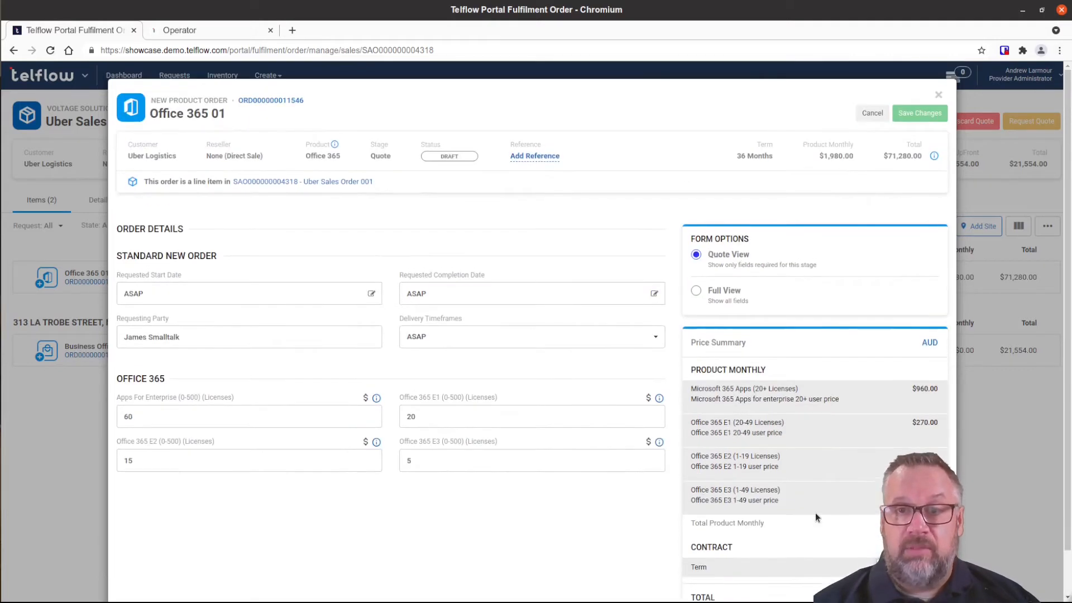
left_click(919, 114)
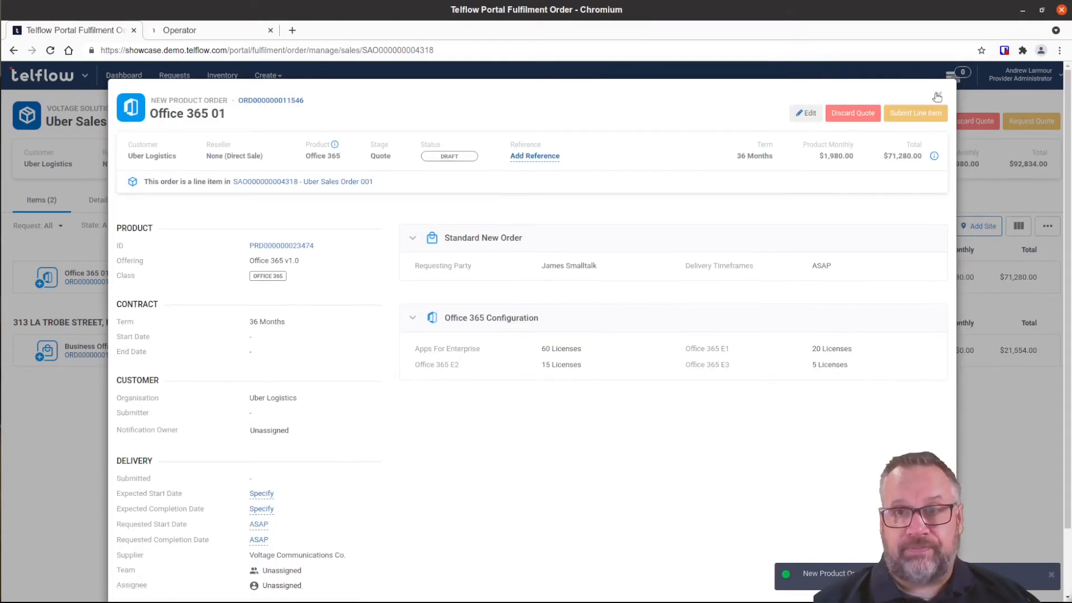
left_click(937, 95)
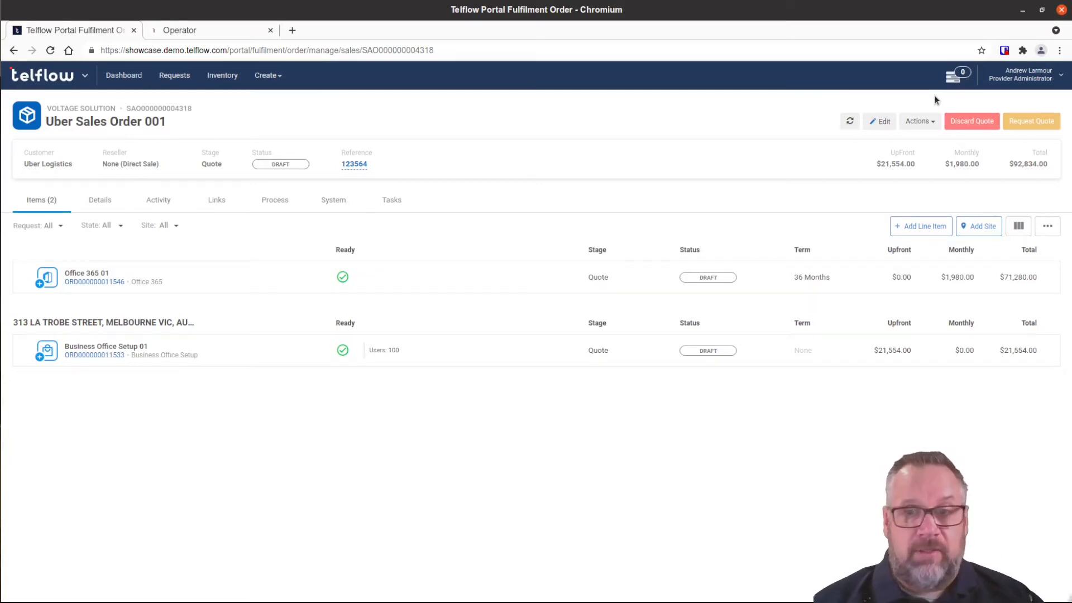
left_click(943, 230)
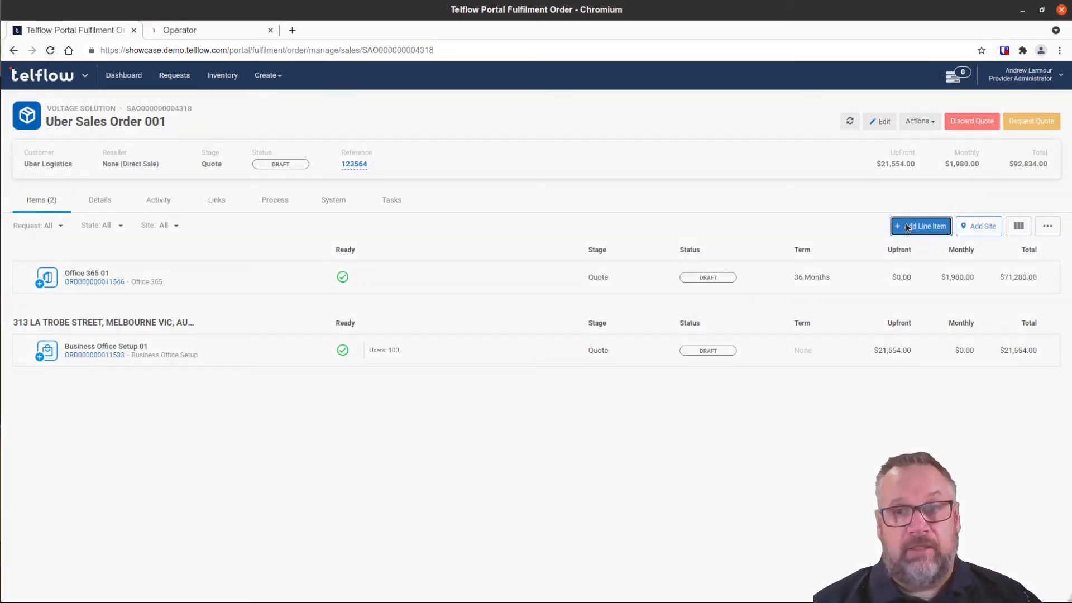
Add Voltage Internet Extreme as the order's third item and open Voltage Internet Extreme 01.
left_click(623, 300)
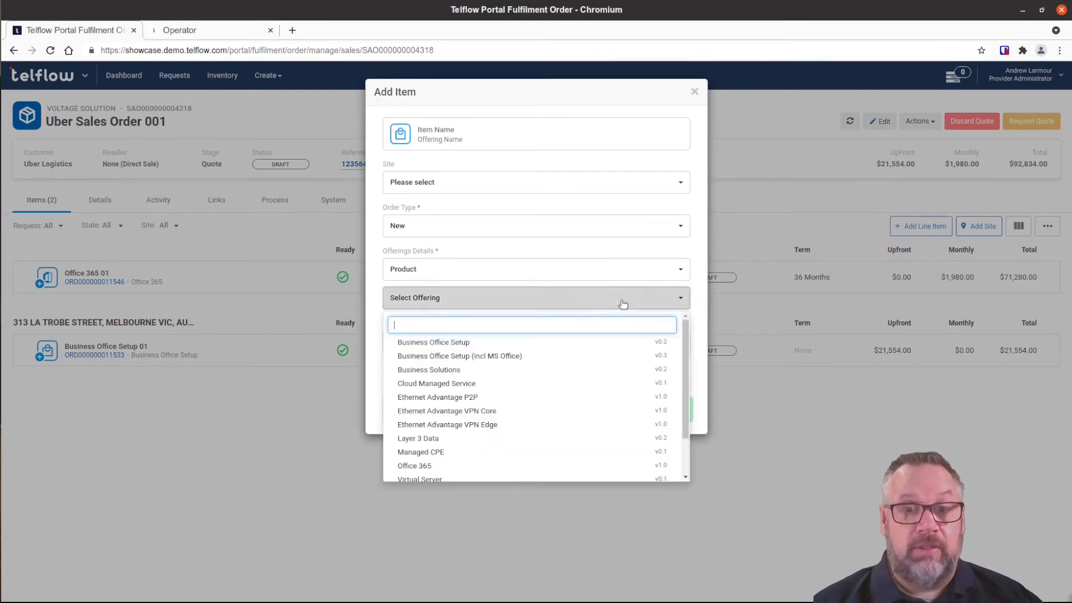
scroll(632, 430, "down", 2)
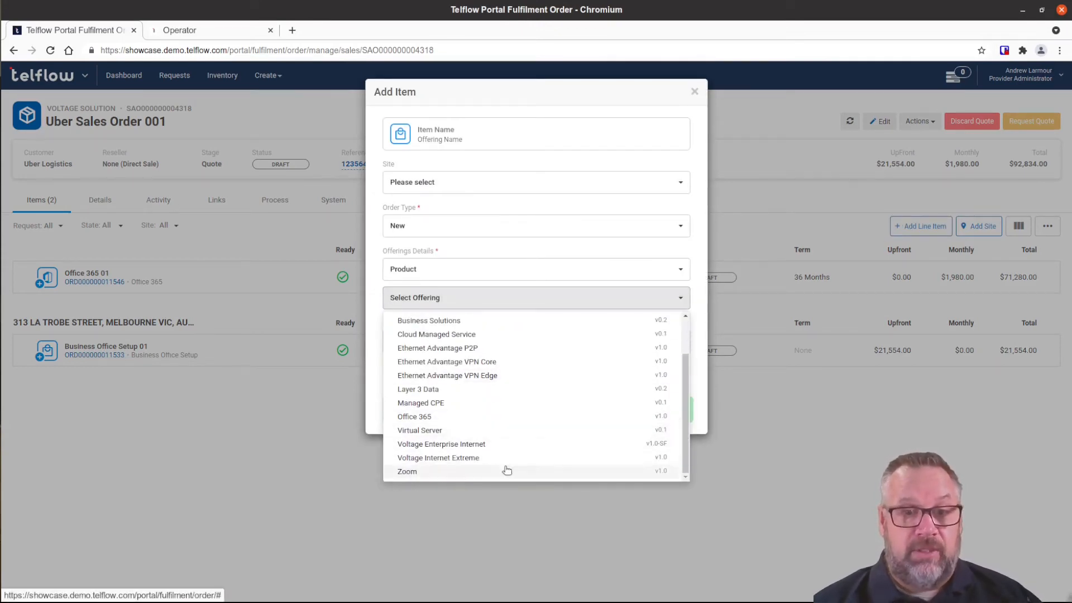
left_click(430, 457)
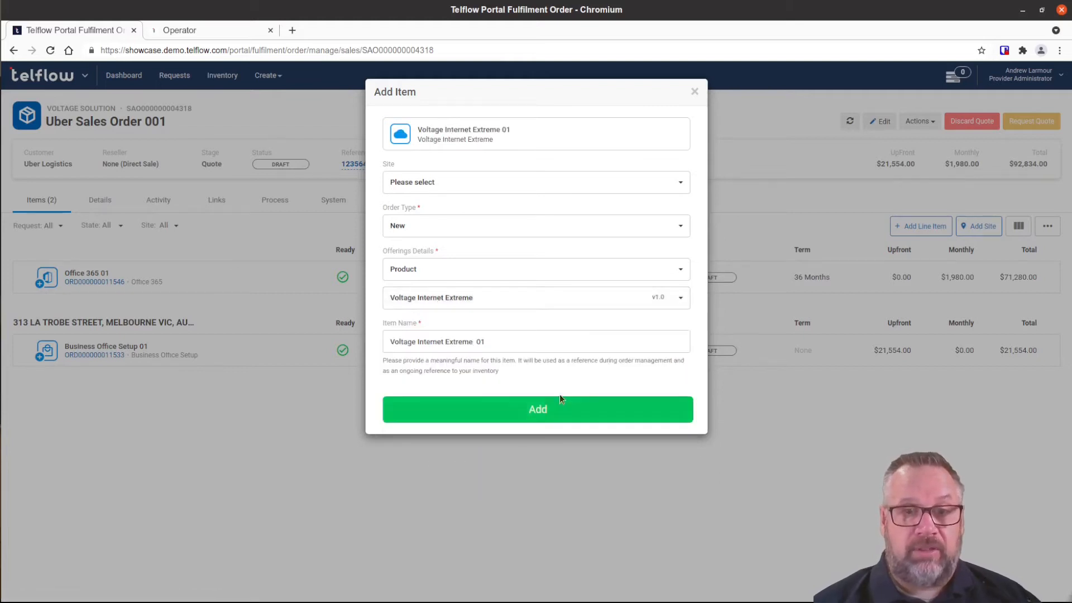
left_click(527, 411)
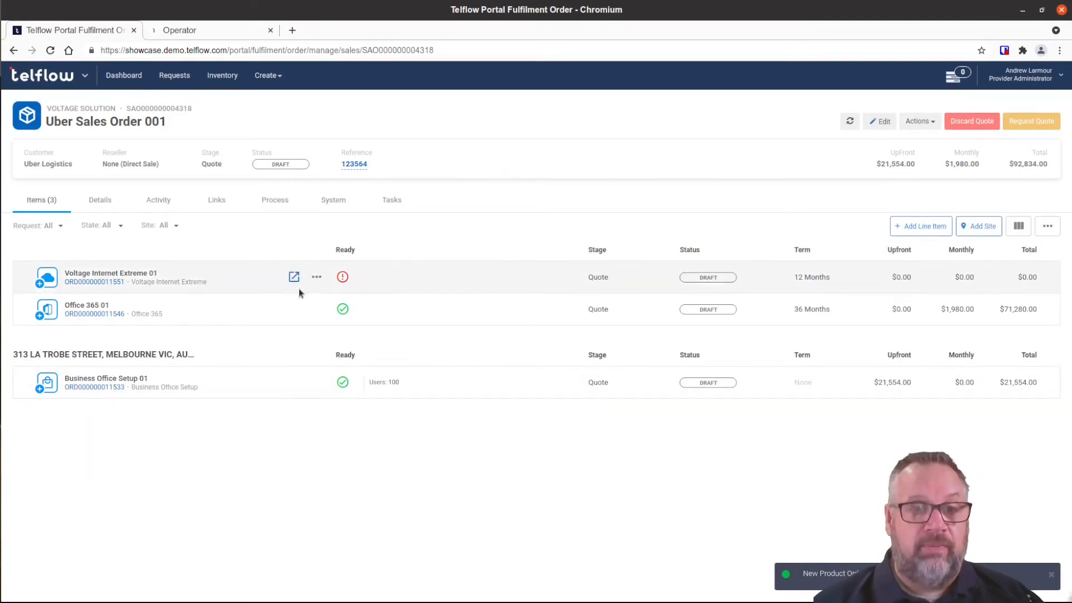
left_click(294, 277)
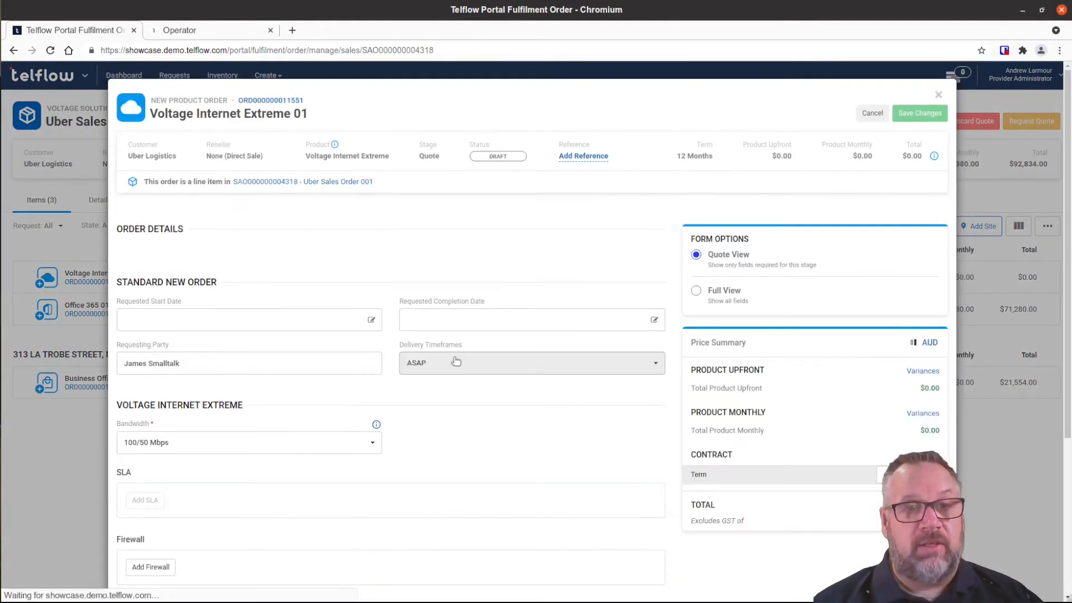
left_click(312, 281)
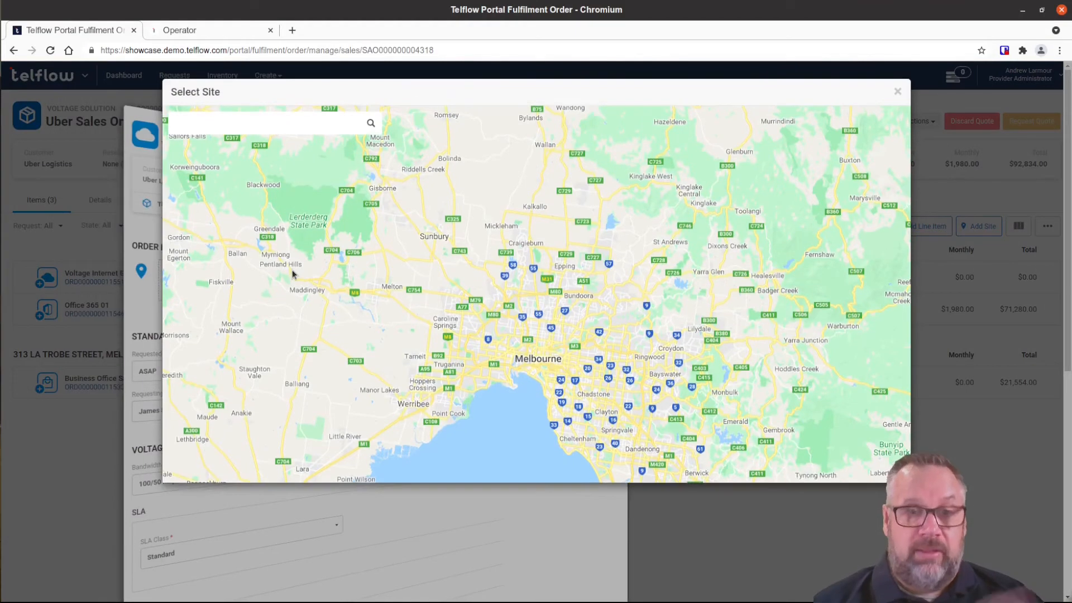
type("31")
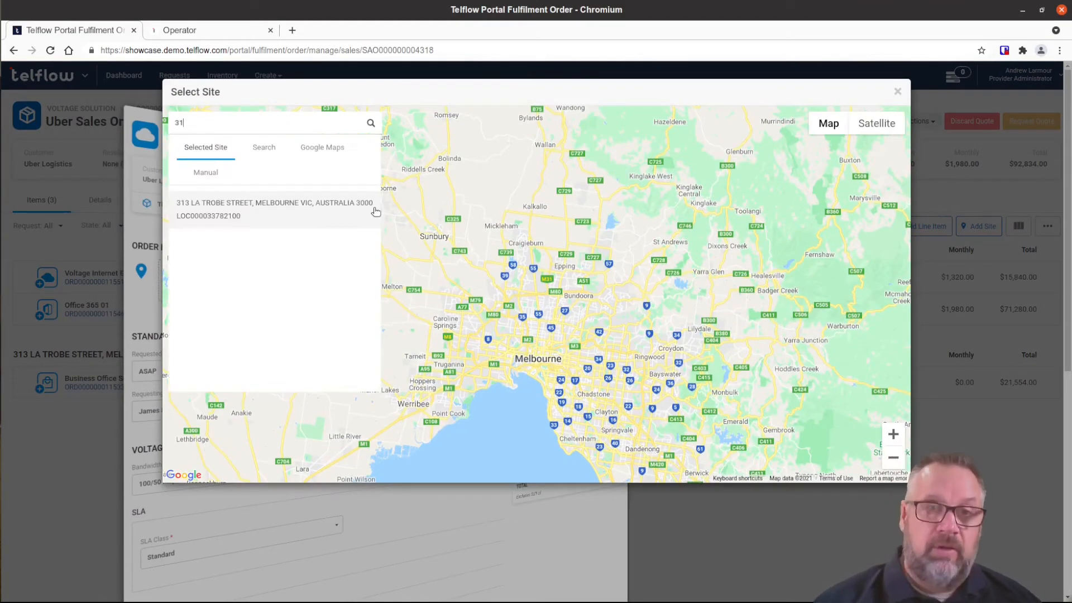
left_click(291, 208)
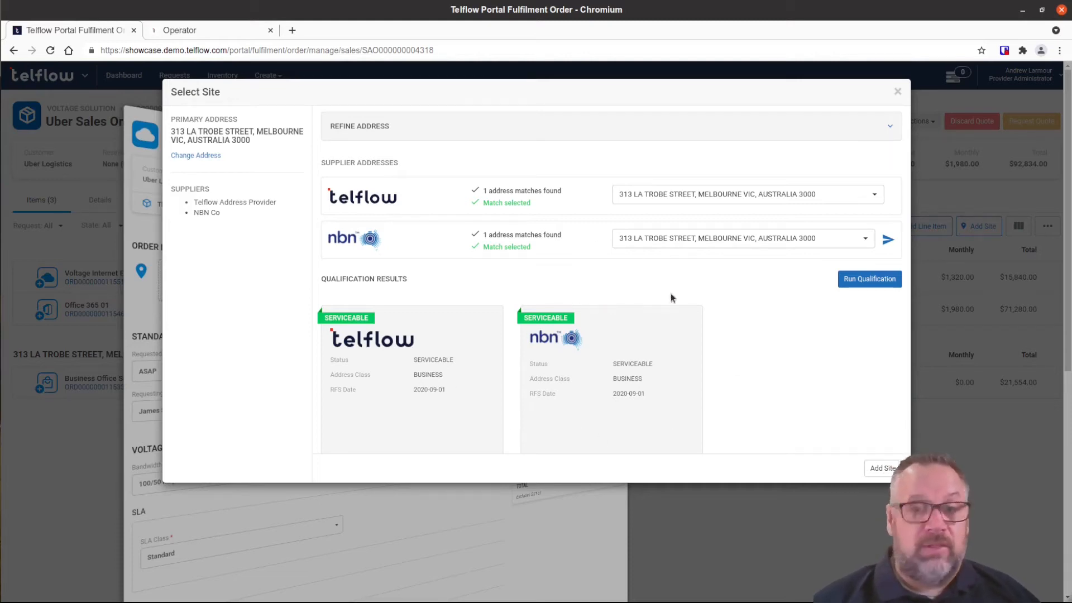
left_click(875, 468)
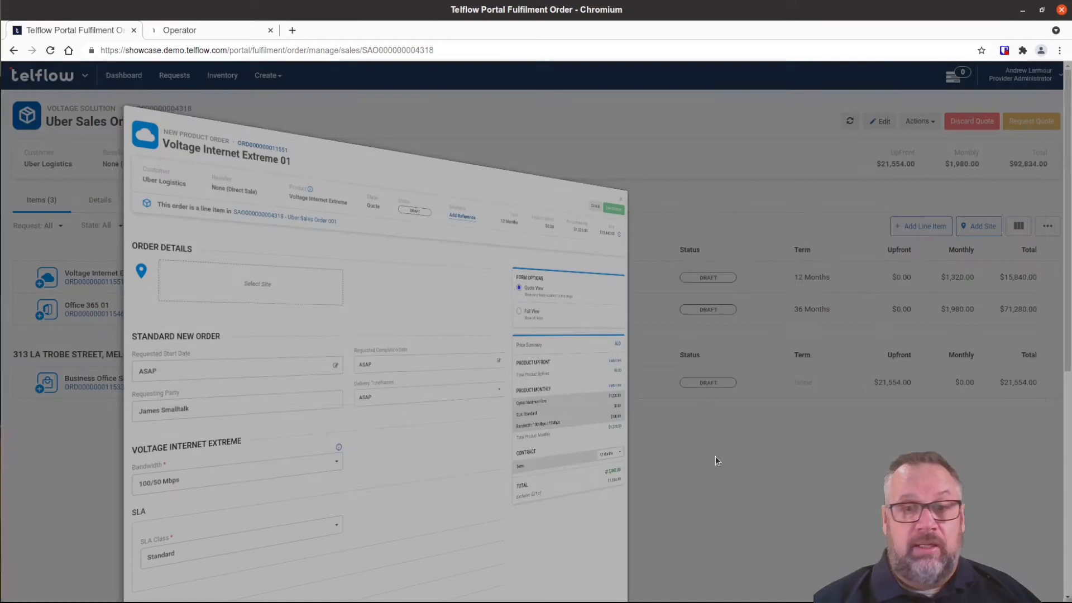
scroll(568, 272, "down", 4)
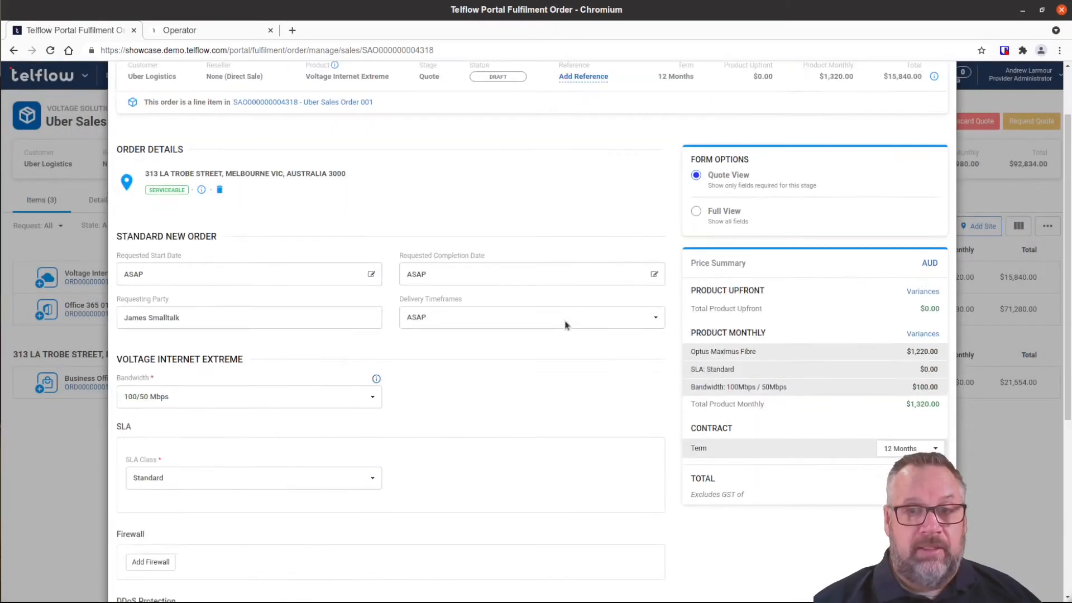
Set the bandwidth to 1000/1000 Mbps and the SLA class to Enhanced.
left_click(368, 264)
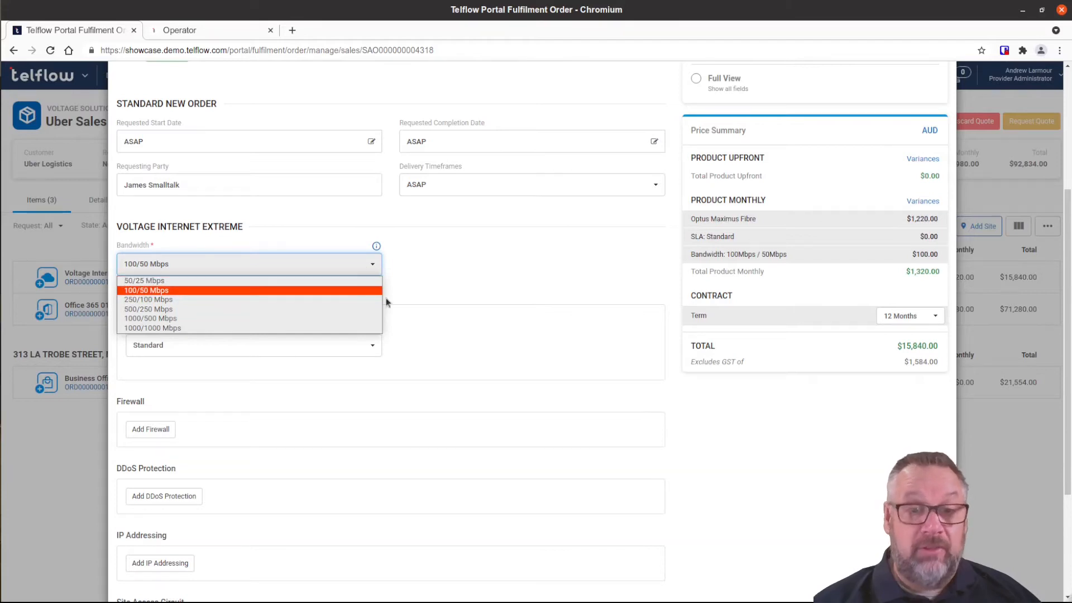
left_click(166, 328)
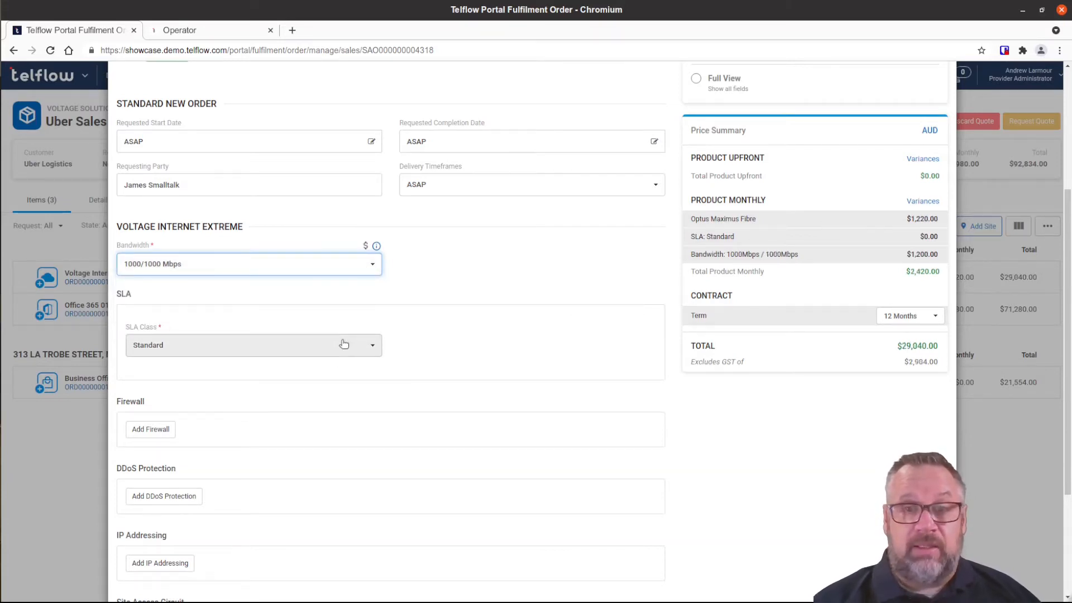
scroll(458, 322, "down", 1)
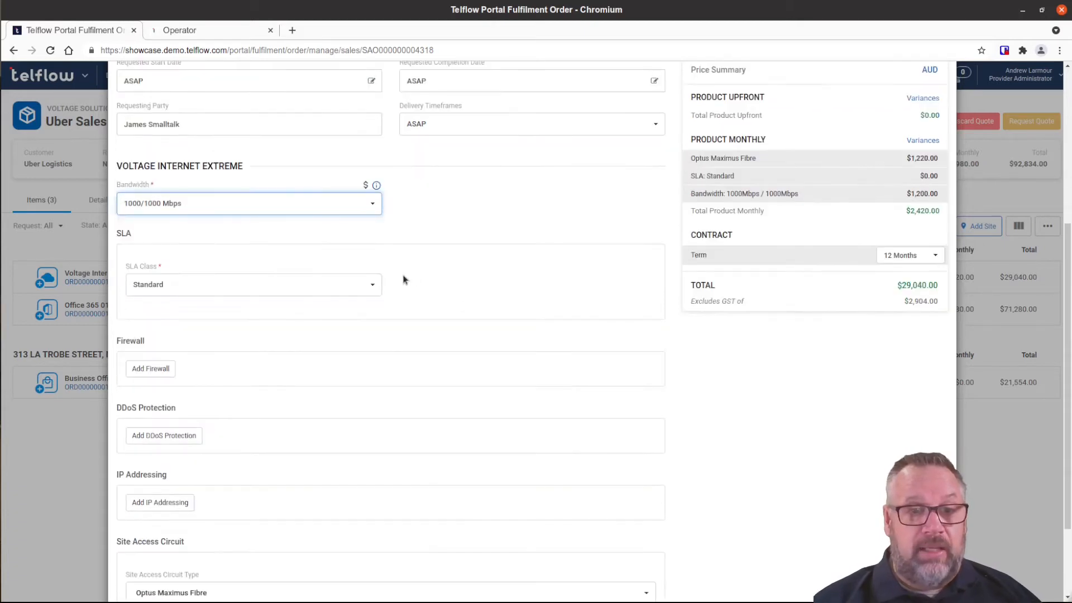
left_click(359, 288)
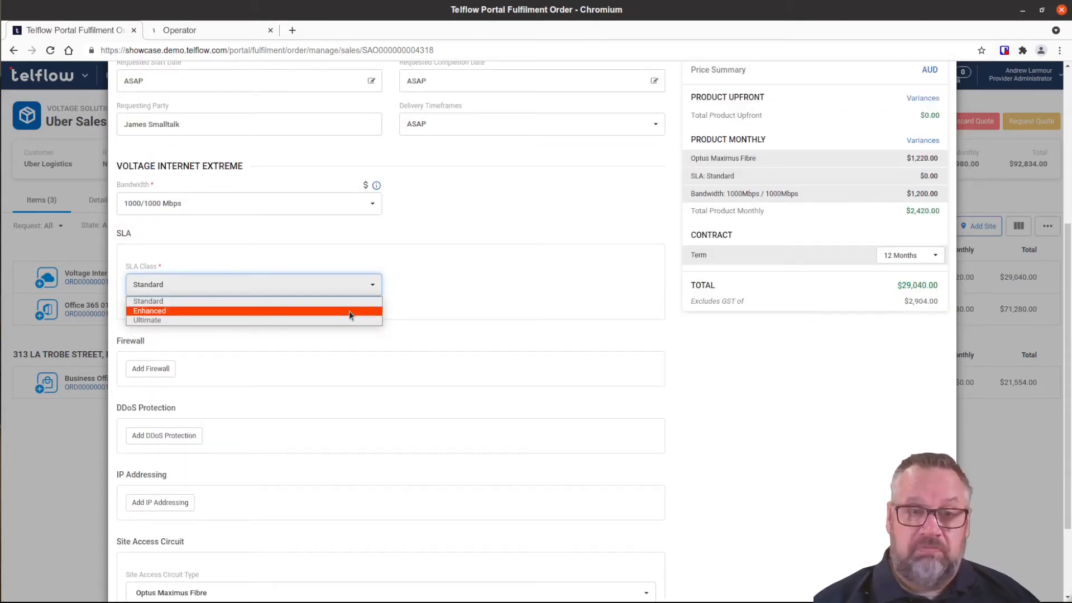
left_click(349, 311)
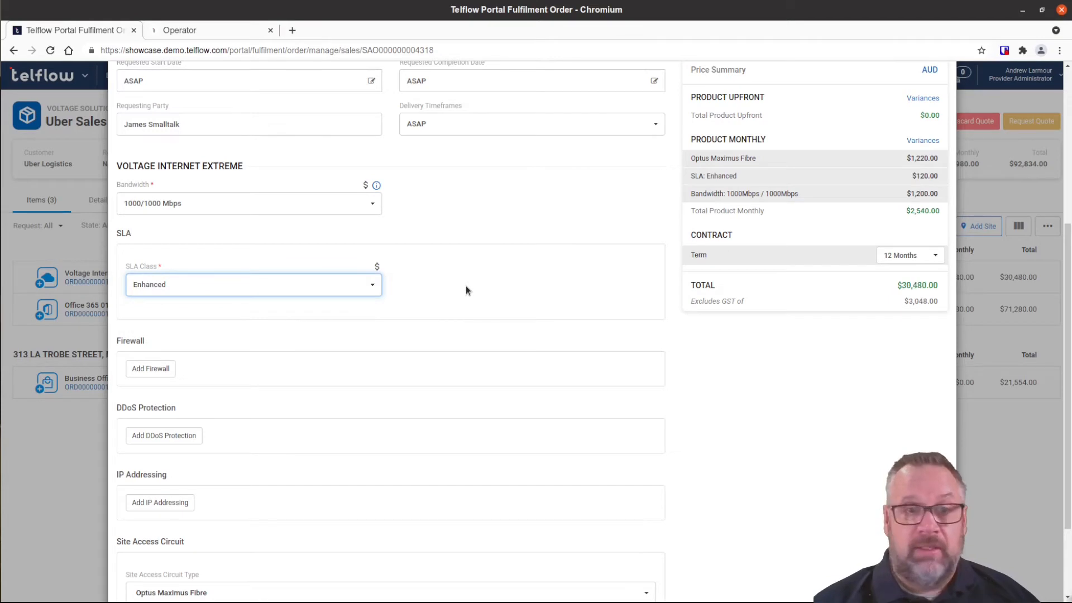
scroll(465, 289, "down", 2)
Add a Medium-capacity firewall and Advanced DDoS protection to the internet service.
left_click(147, 282)
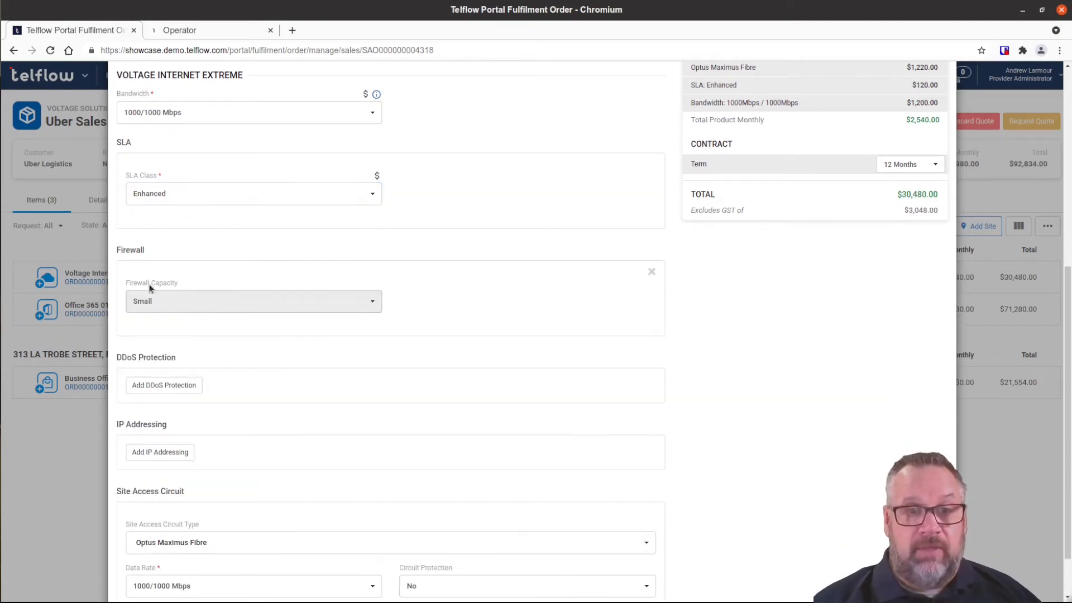
left_click(224, 310)
left_click(217, 326)
left_click(193, 385)
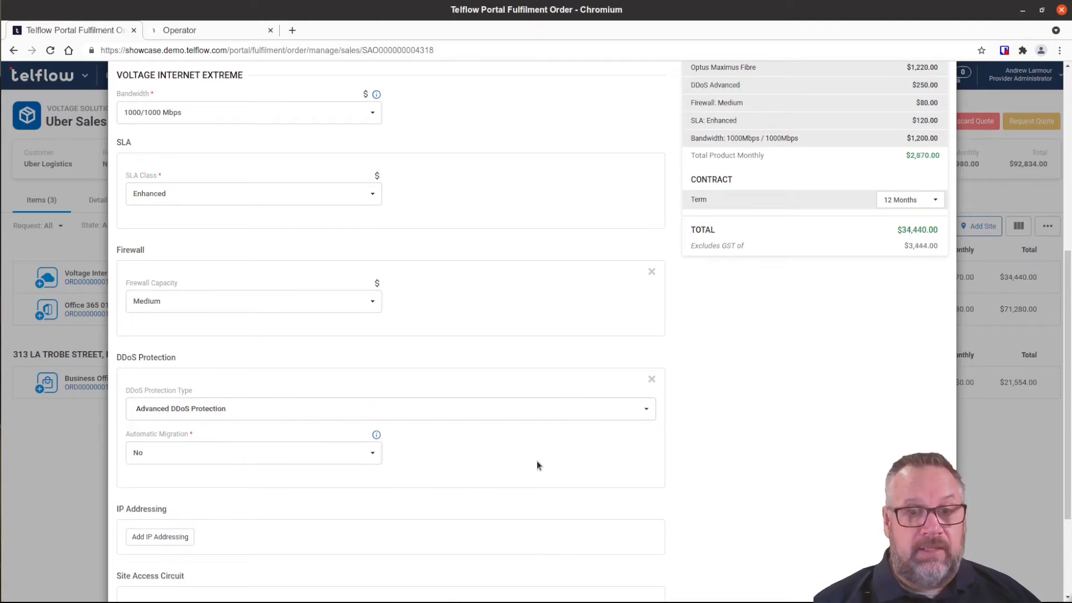
scroll(537, 465, "down", 3)
left_click(484, 320)
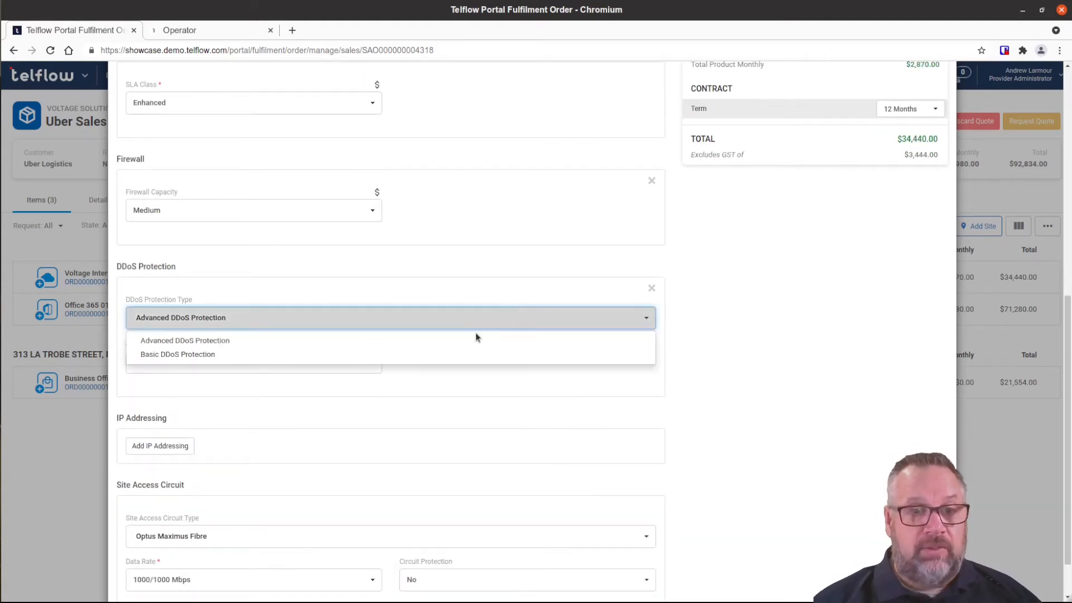
left_click(263, 341)
scroll(517, 377, "down", 2)
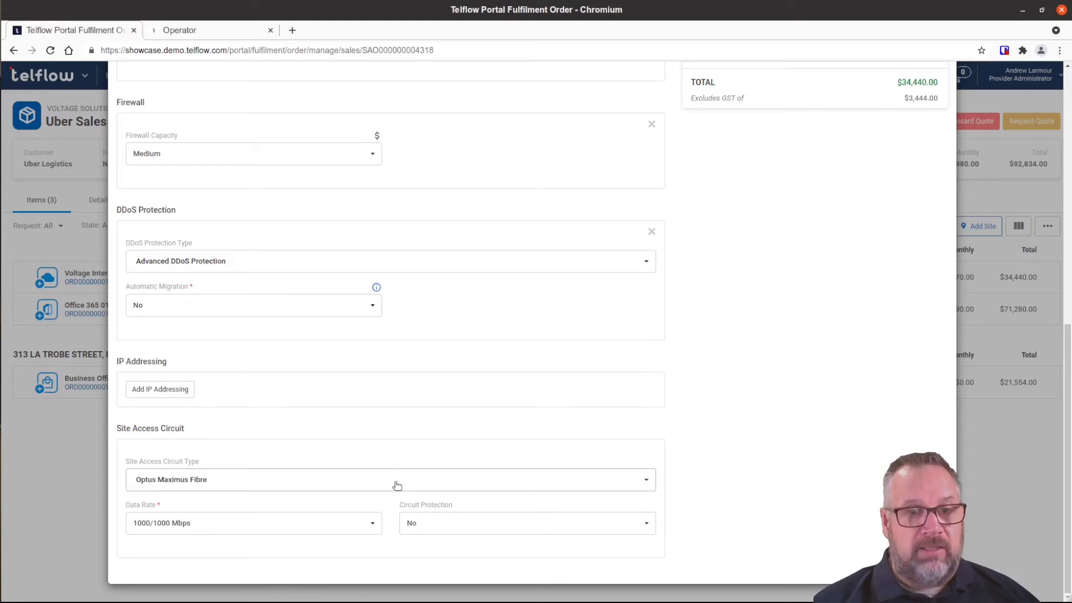
Set the site access circuit to Voltage Fibre with circuit protection turned on.
left_click(286, 485)
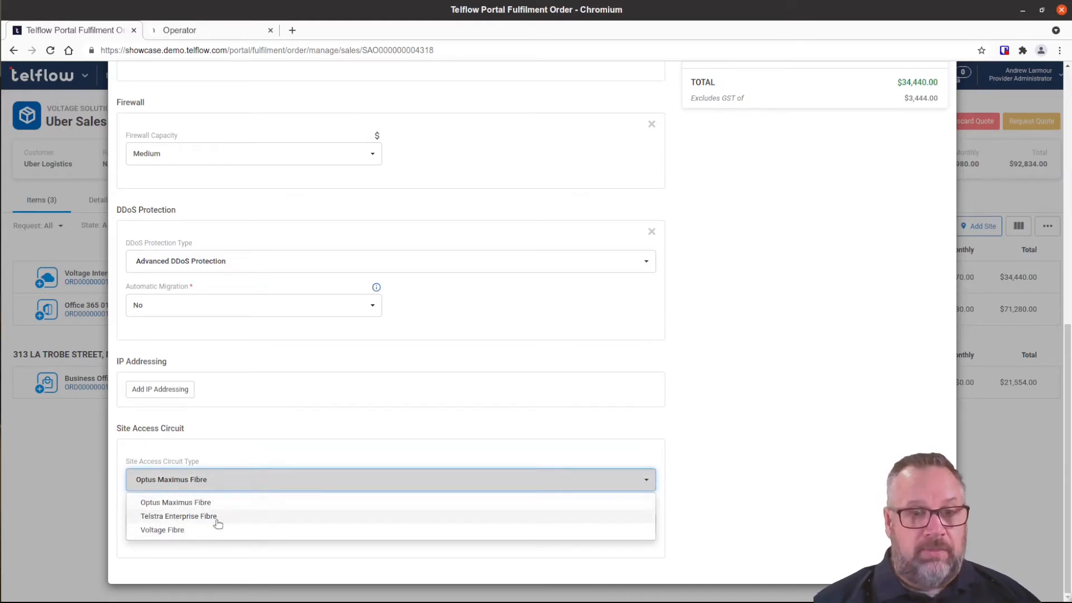
left_click(318, 441)
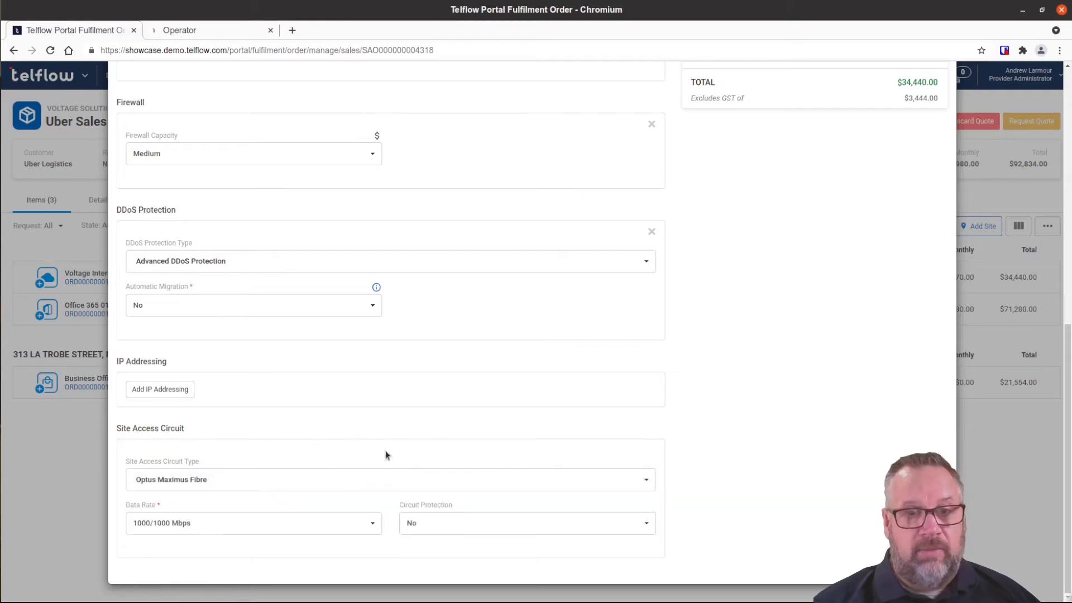
left_click(419, 528)
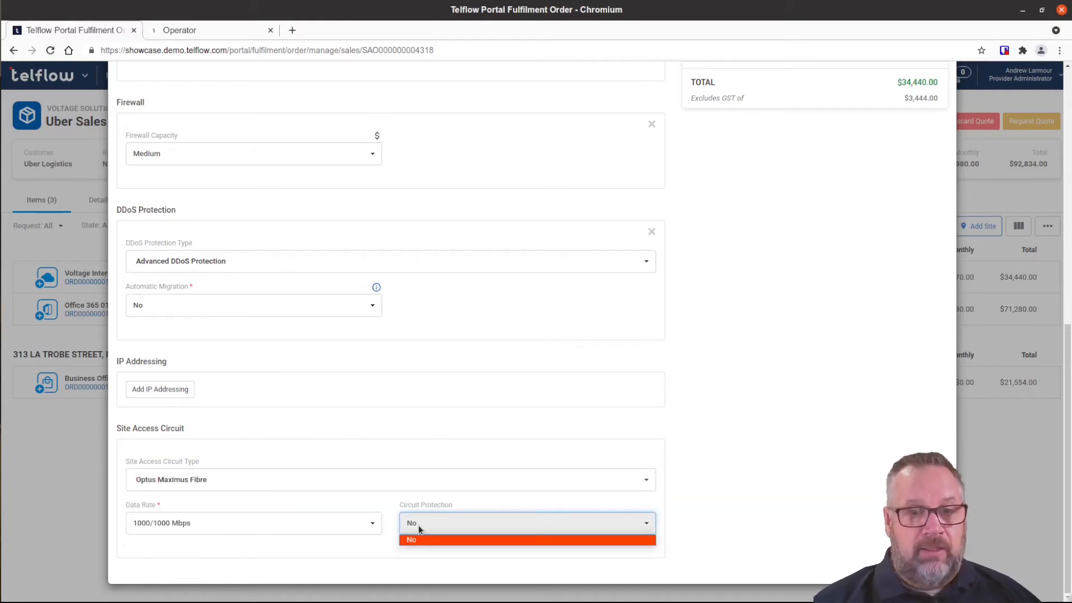
left_click(419, 527)
left_click(341, 481)
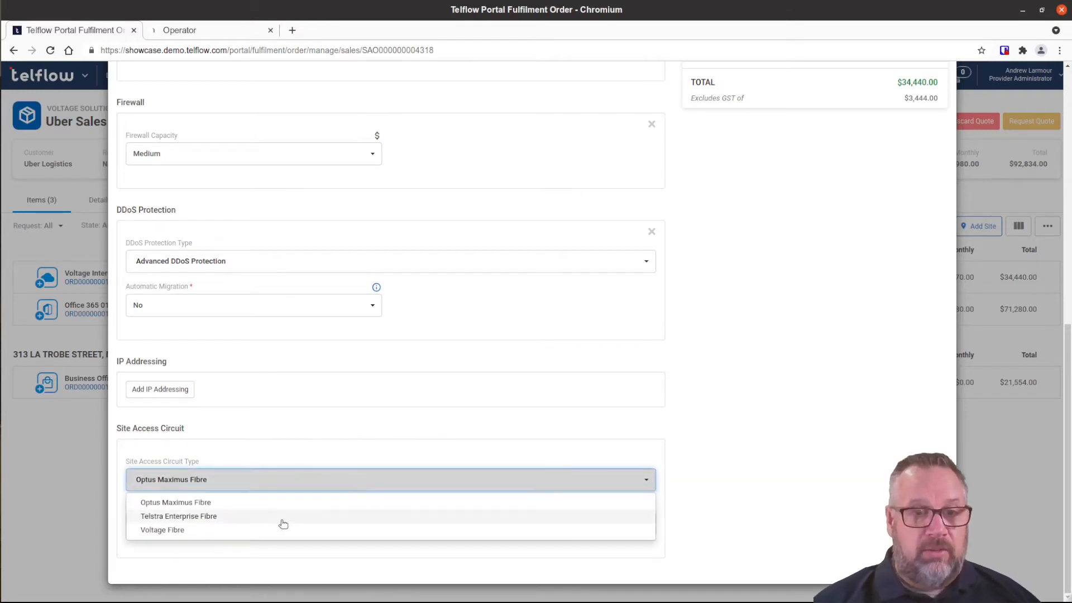
left_click(246, 531)
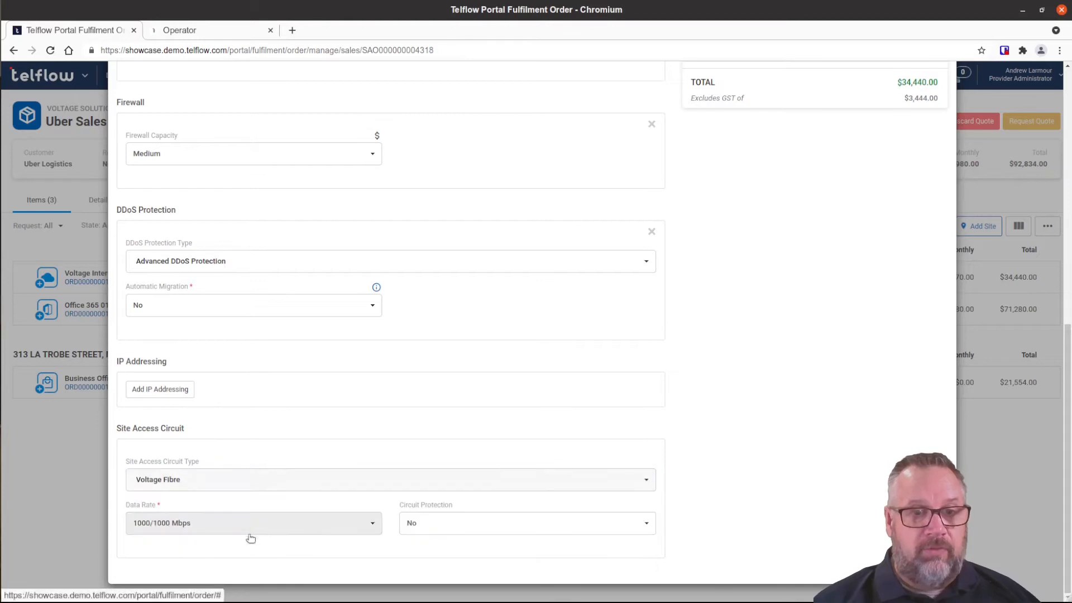
left_click(499, 535)
left_click(454, 554)
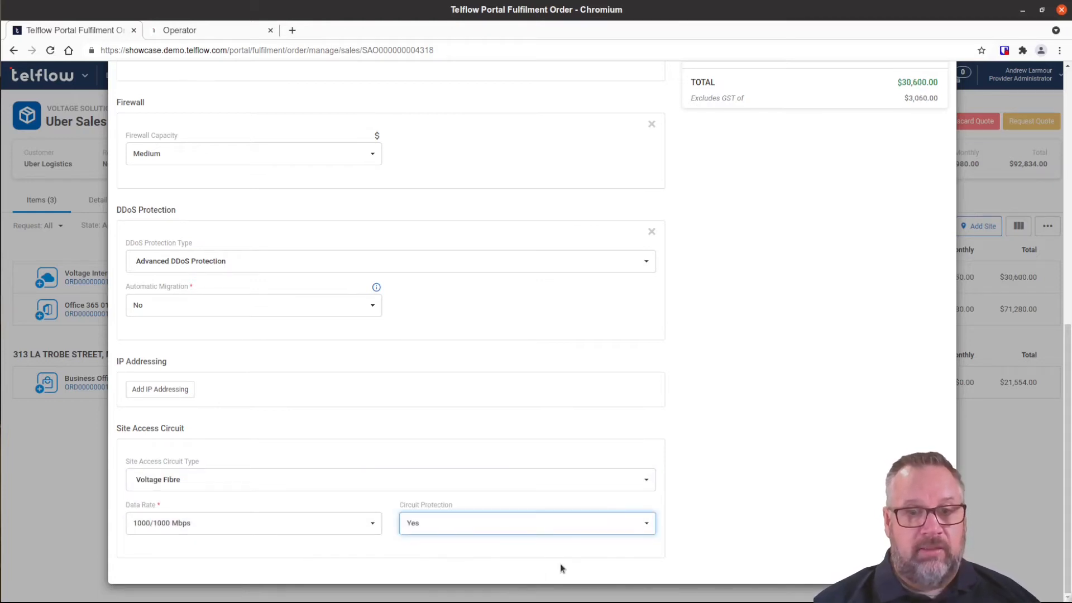
scroll(791, 410, "up", 4)
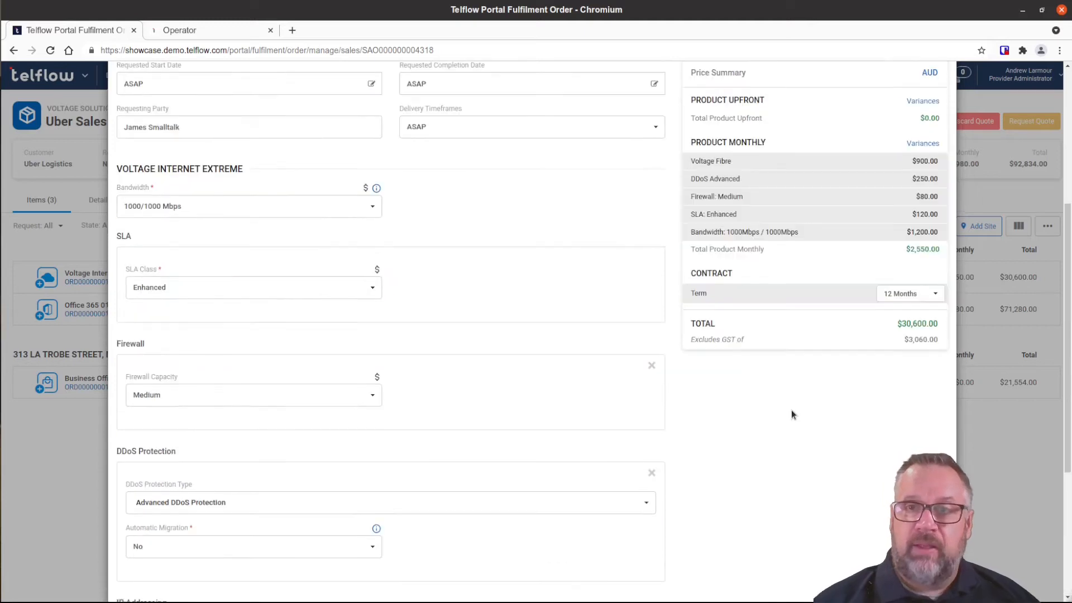
Keep the monthly discount at 0% and save Voltage Internet Extreme 01, totalling $123,434.00.
scroll(791, 414, "up", 2)
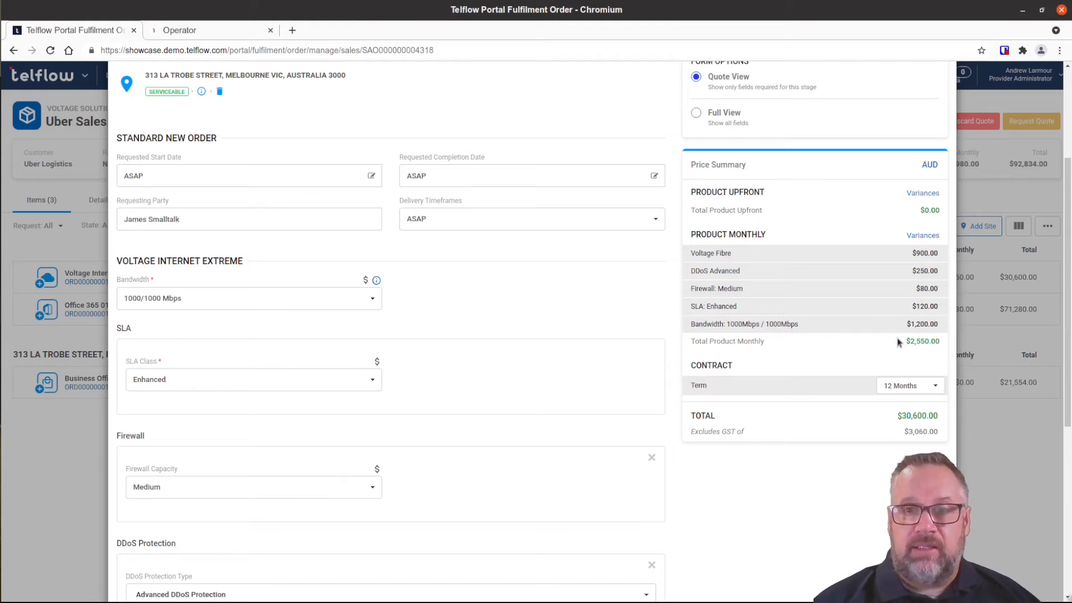
left_click(922, 236)
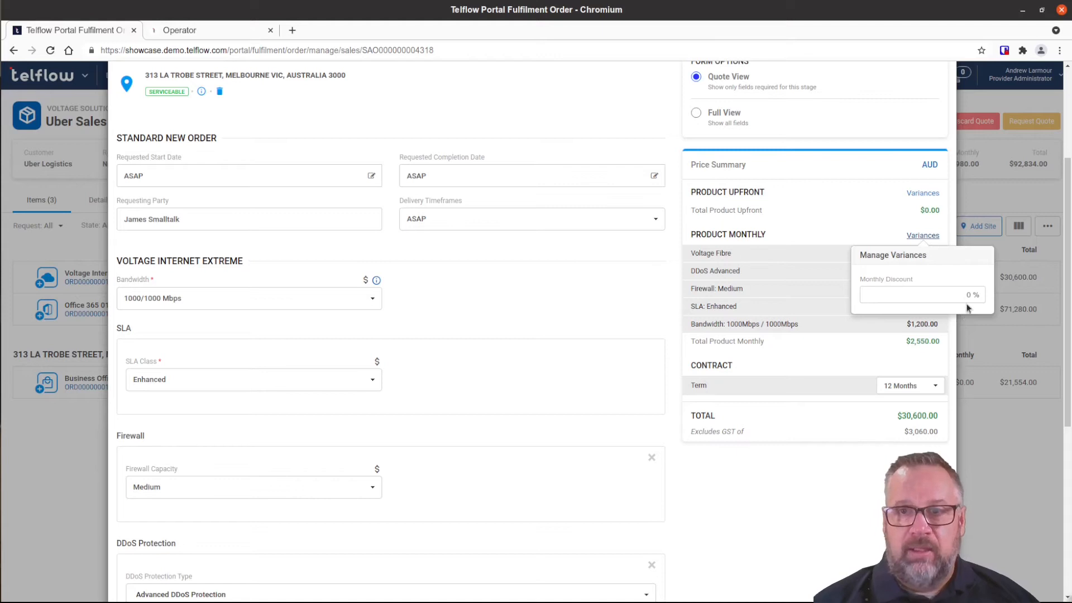
left_click(882, 207)
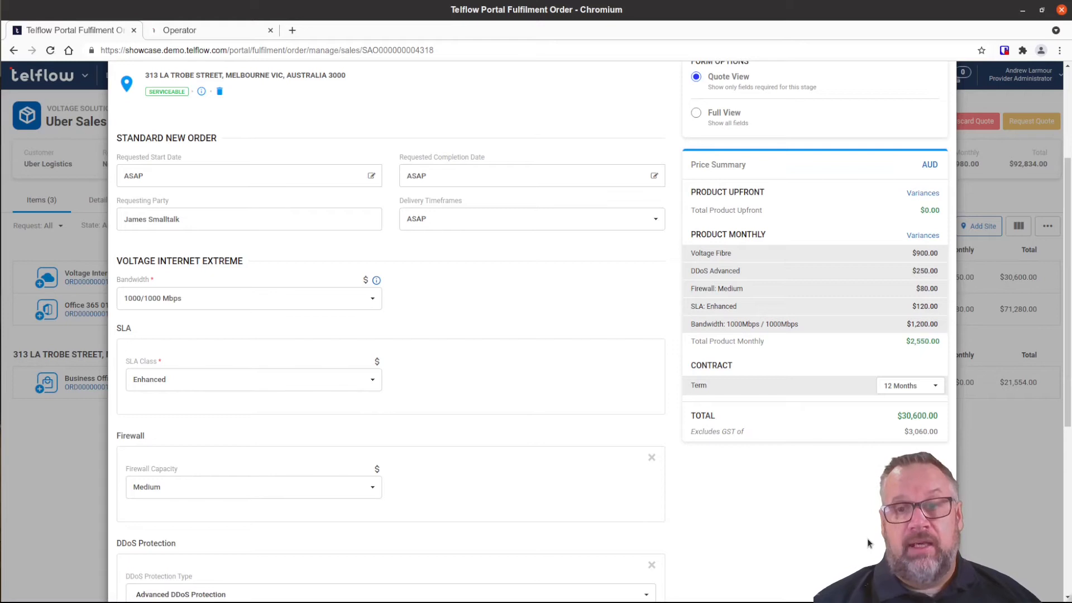
scroll(869, 538, "up", 3)
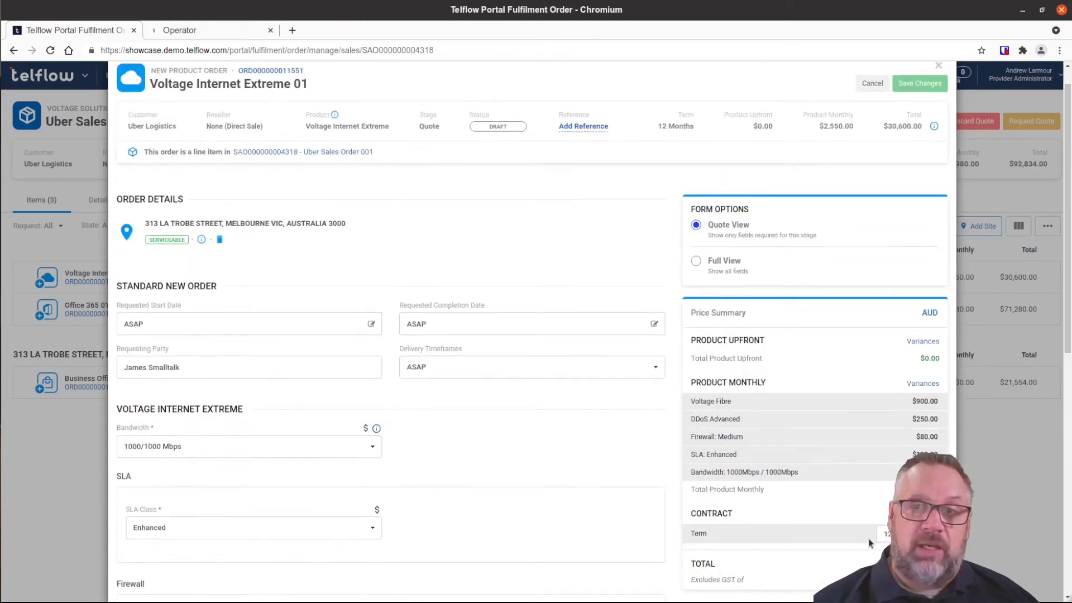
left_click(924, 114)
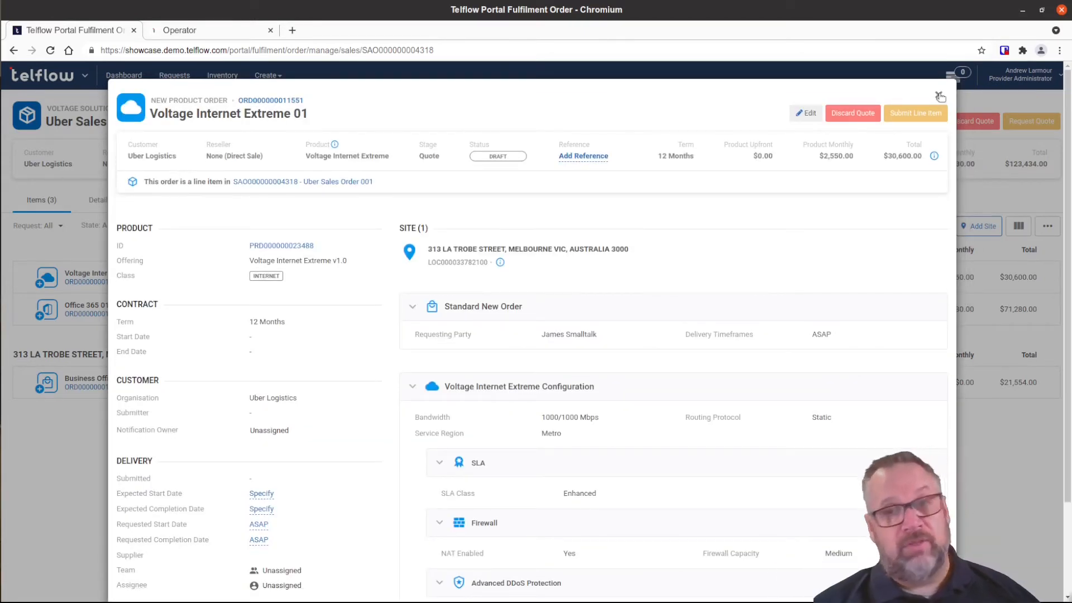
left_click(940, 96)
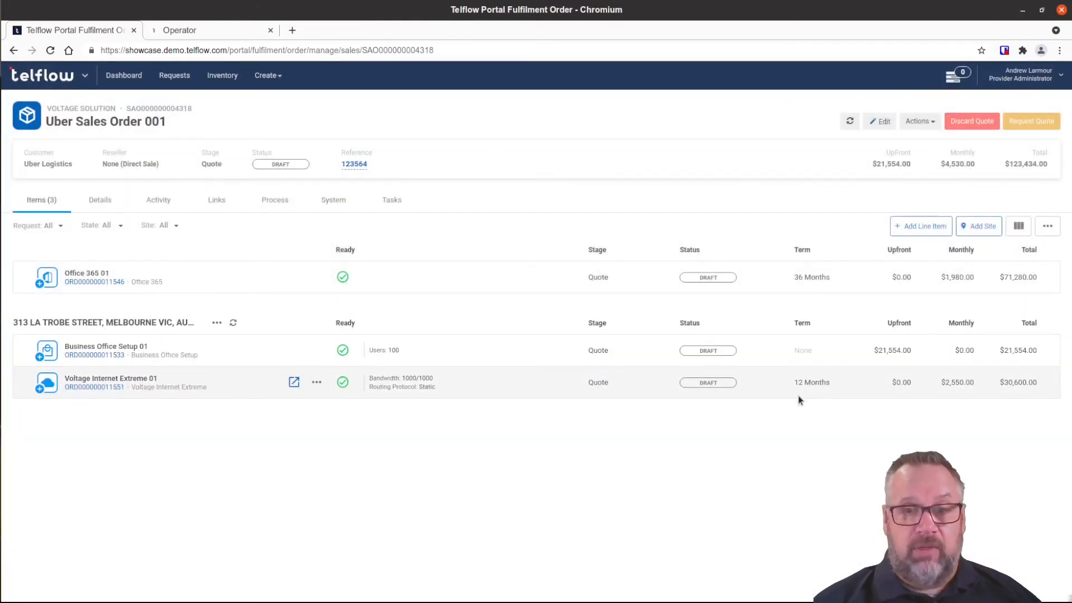
Request and generate a quote for Uber Sales Order 001, moving it to Quote Approval.
left_click(1027, 122)
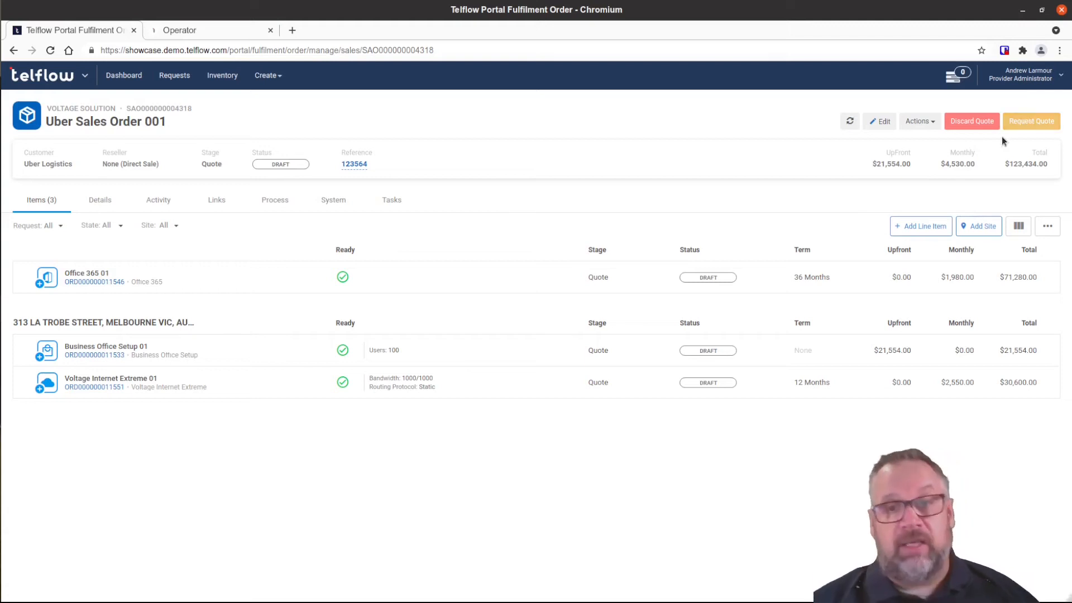
left_click(1027, 120)
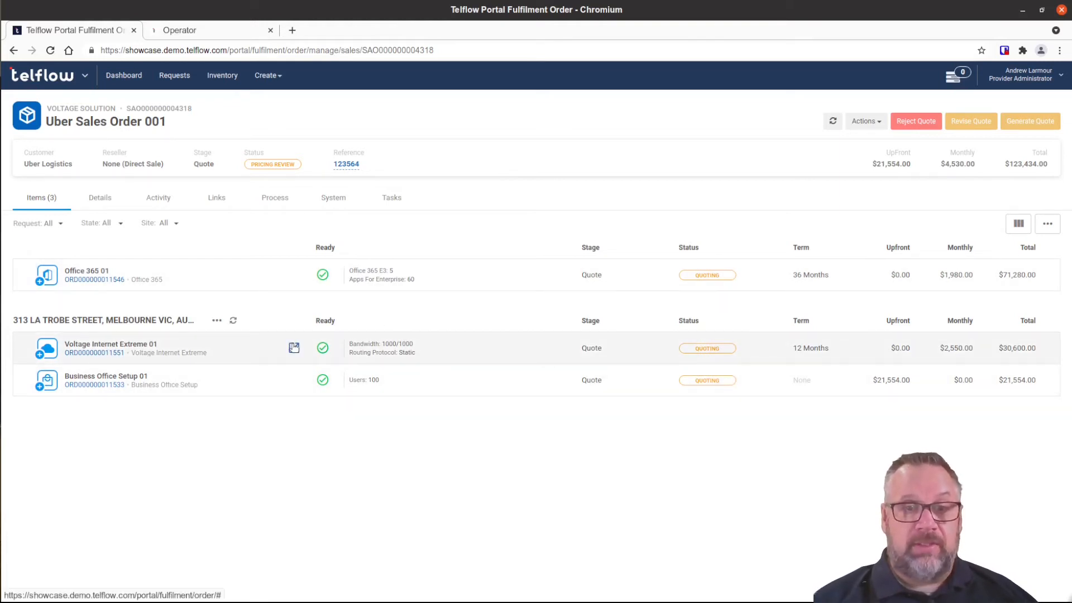
left_click(1038, 126)
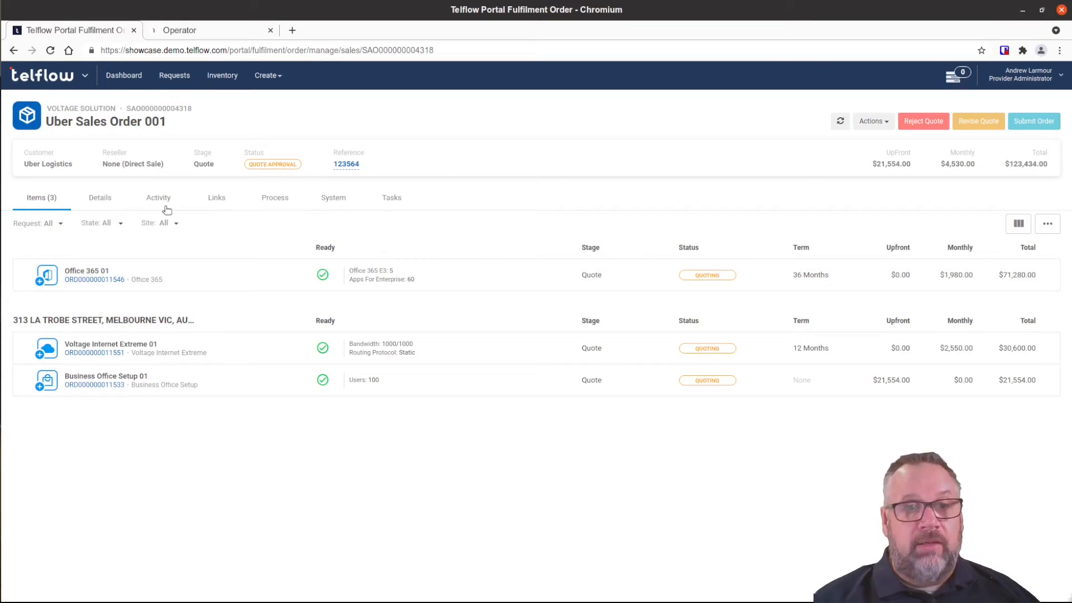
Save the v1 quote PDF from the order's Activity attachments to the computer.
left_click(156, 201)
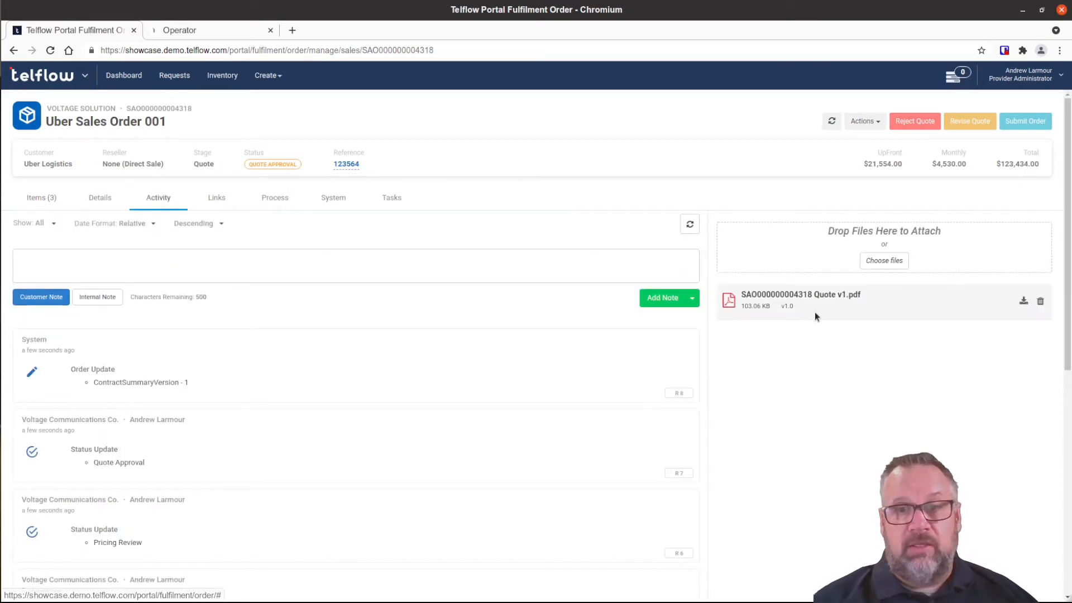
left_click(1023, 301)
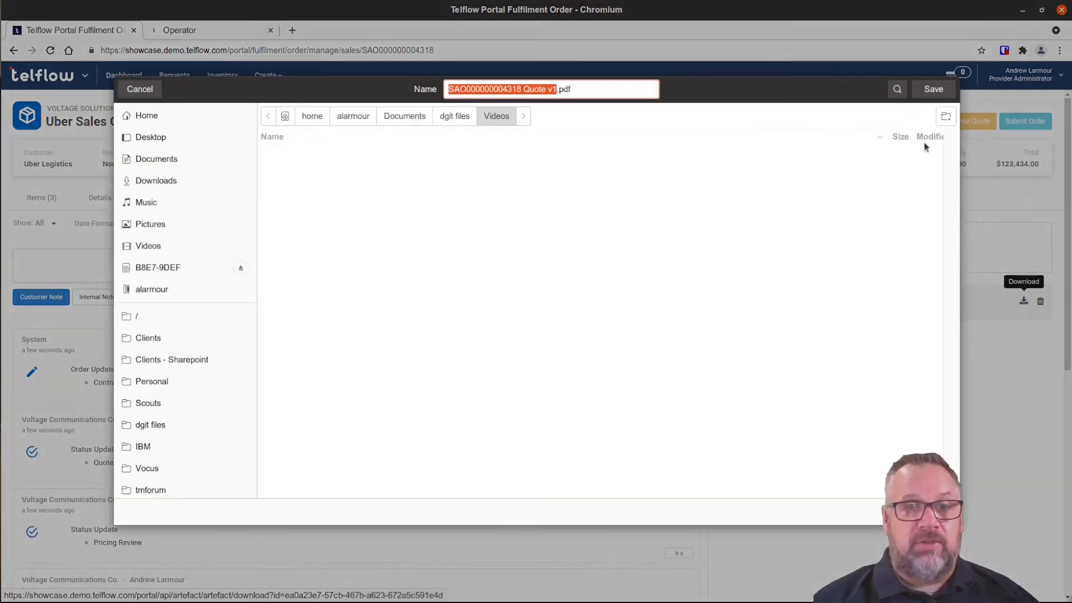
left_click(931, 90)
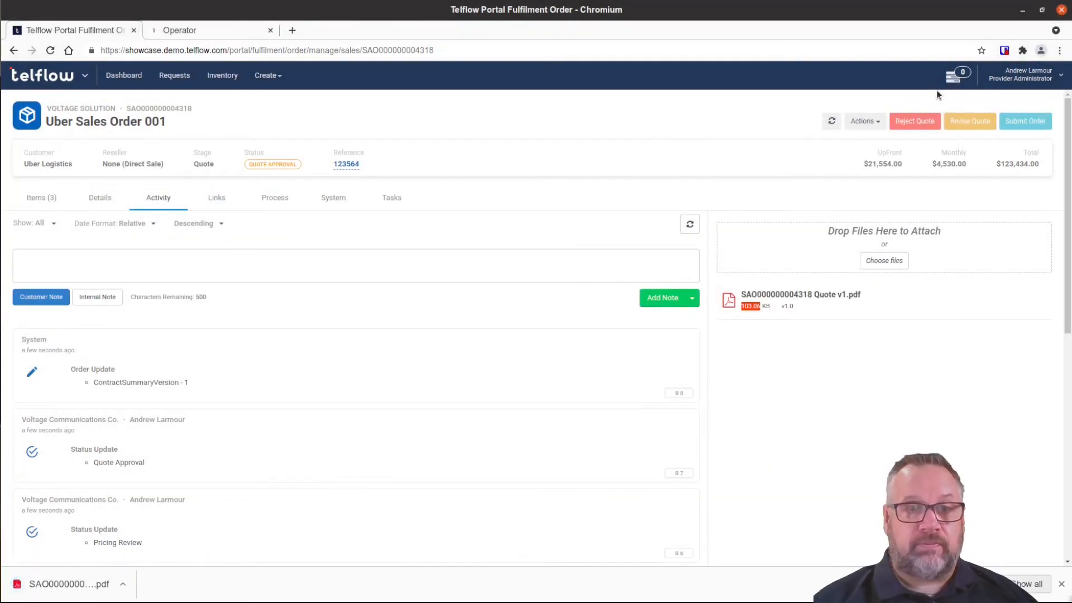
left_click(77, 582)
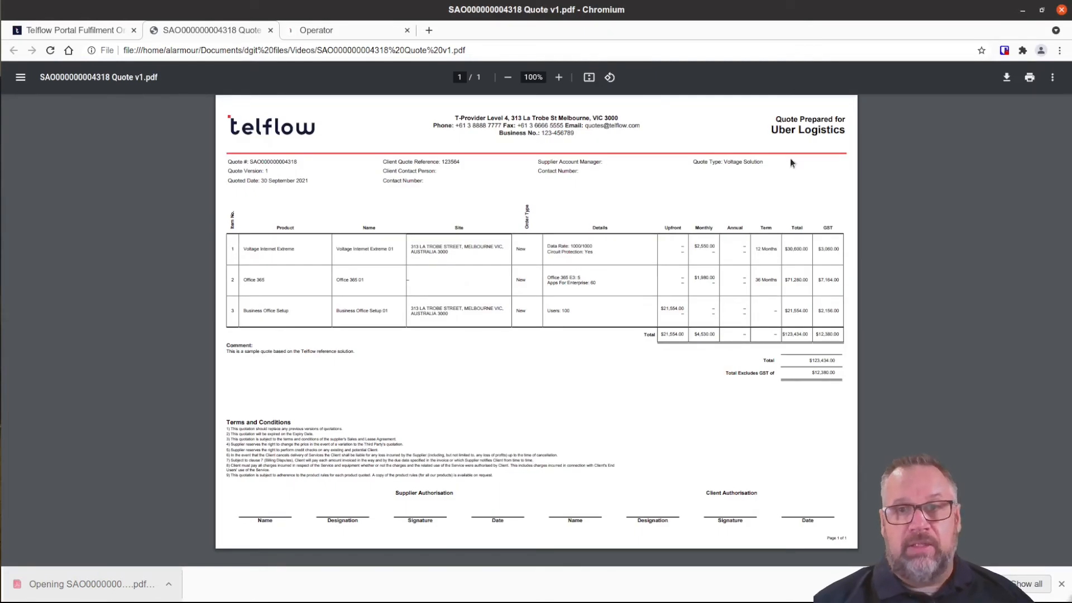
key("ctrl+plus")
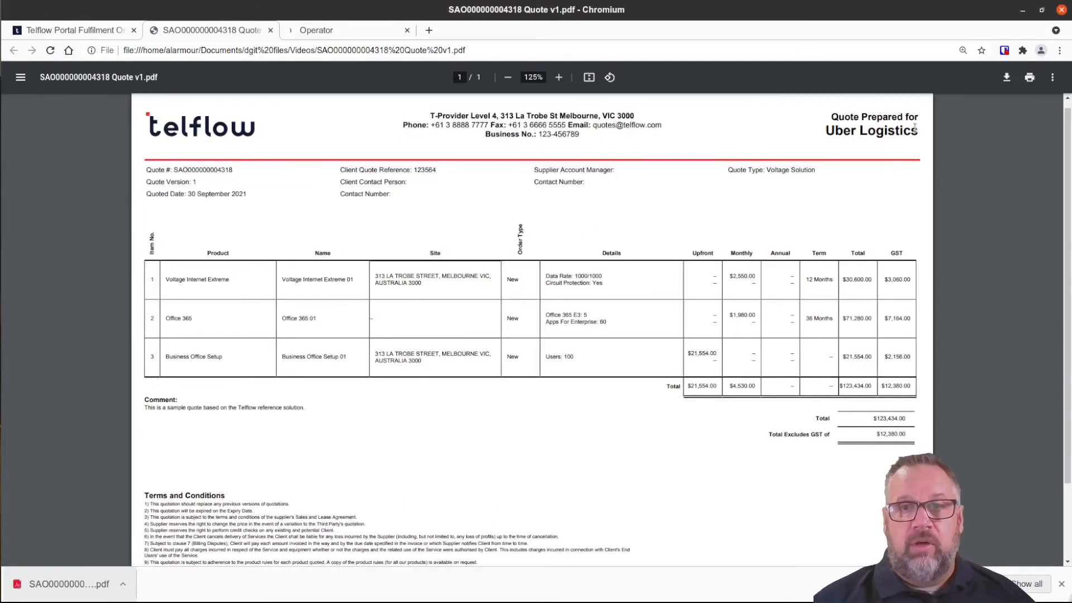
left_click_drag(921, 134, 813, 143)
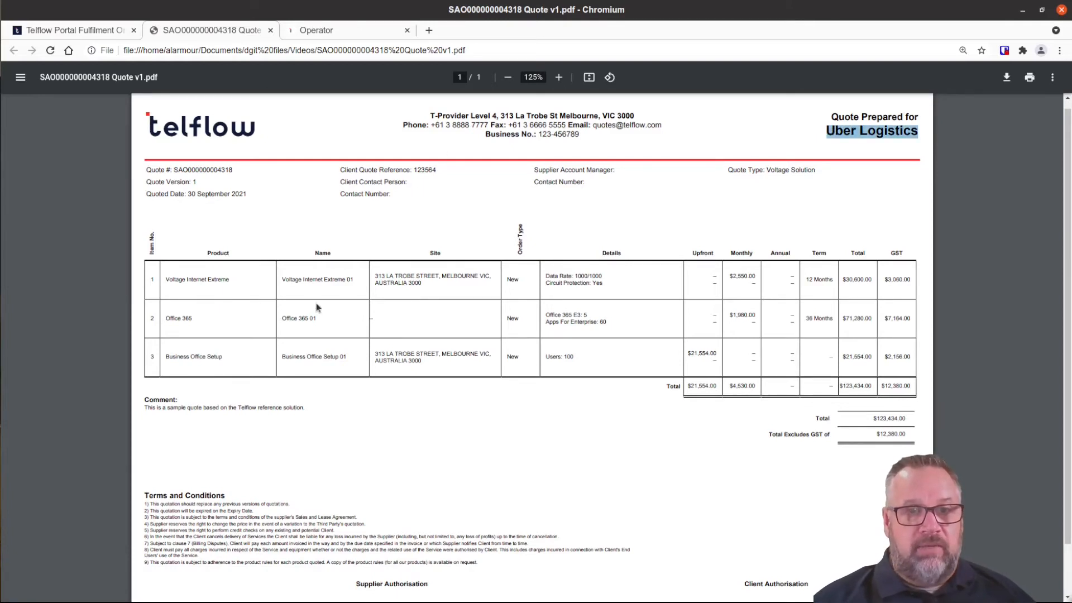
scroll(316, 303, "up", 2)
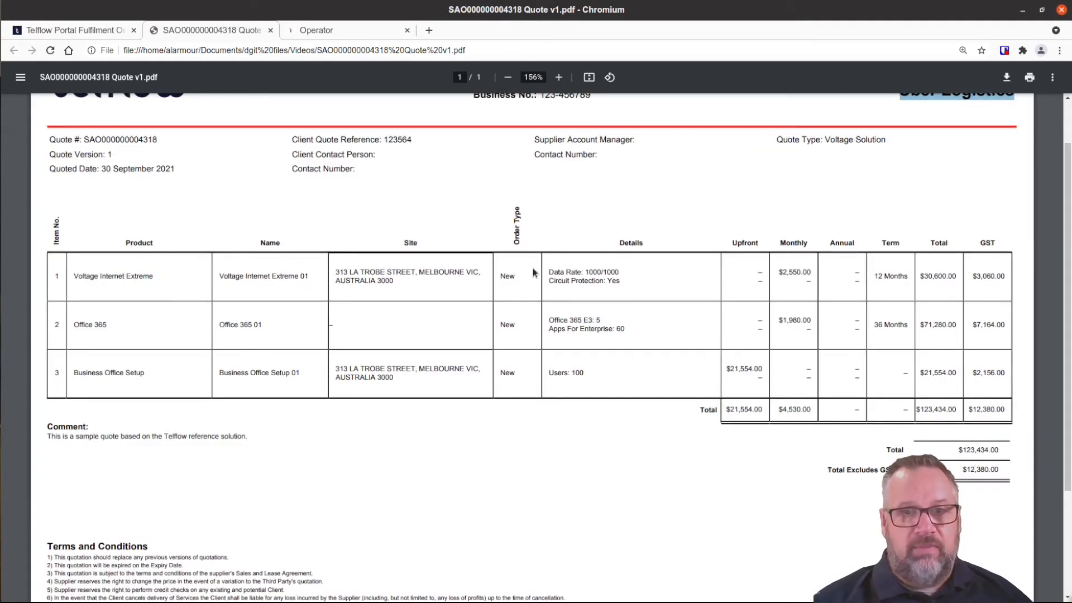
left_click_drag(628, 283, 547, 270)
left_click(638, 285)
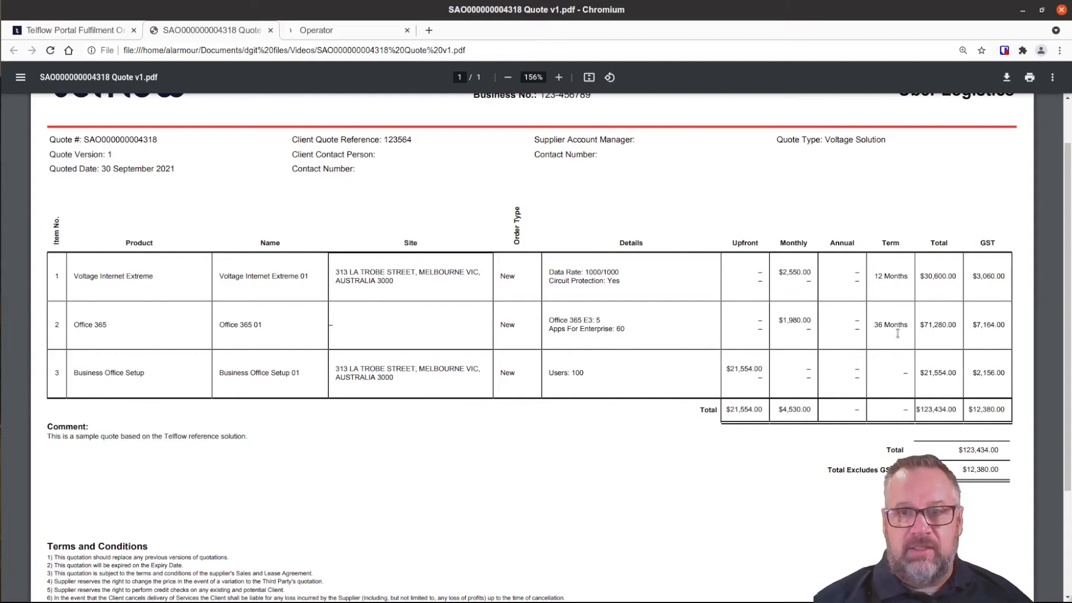
left_click_drag(900, 327, 878, 327)
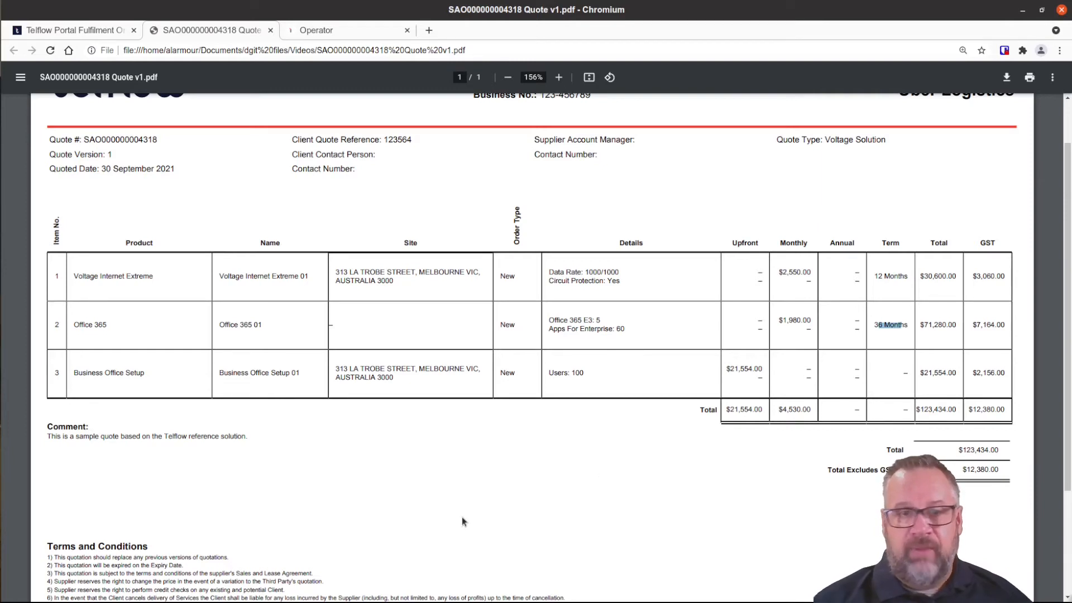
scroll(462, 522, "down", 3)
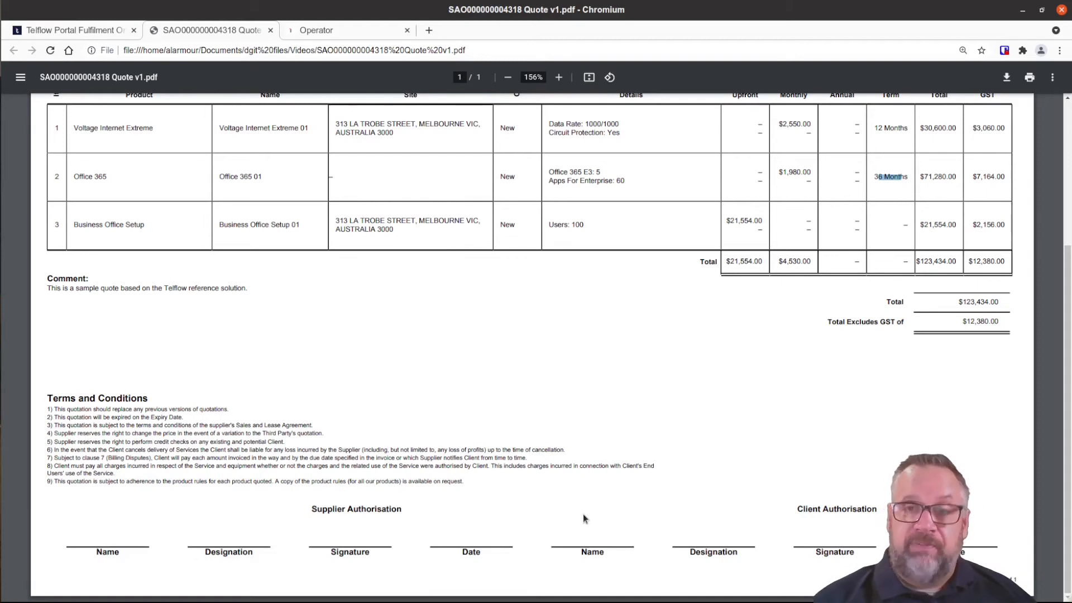
scroll(584, 515, "up", 4)
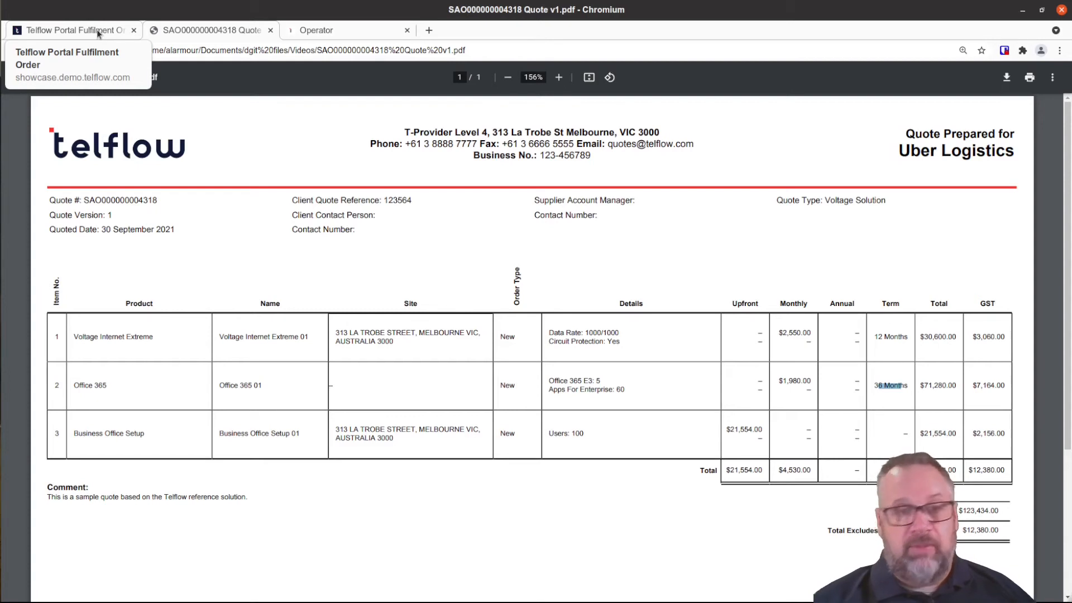
scroll(456, 391, "down", 3)
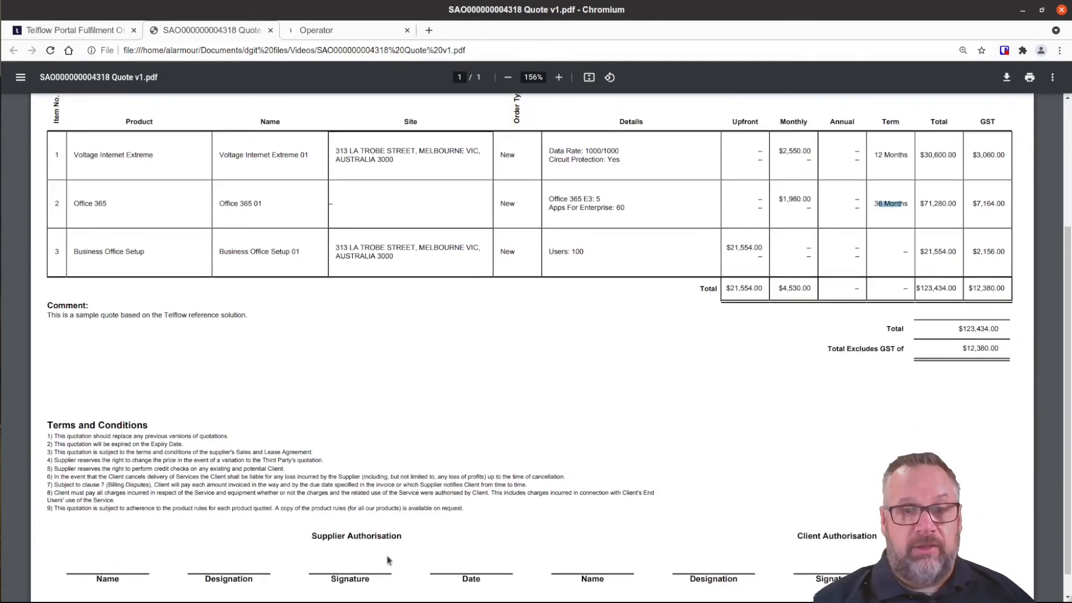
left_click(78, 30)
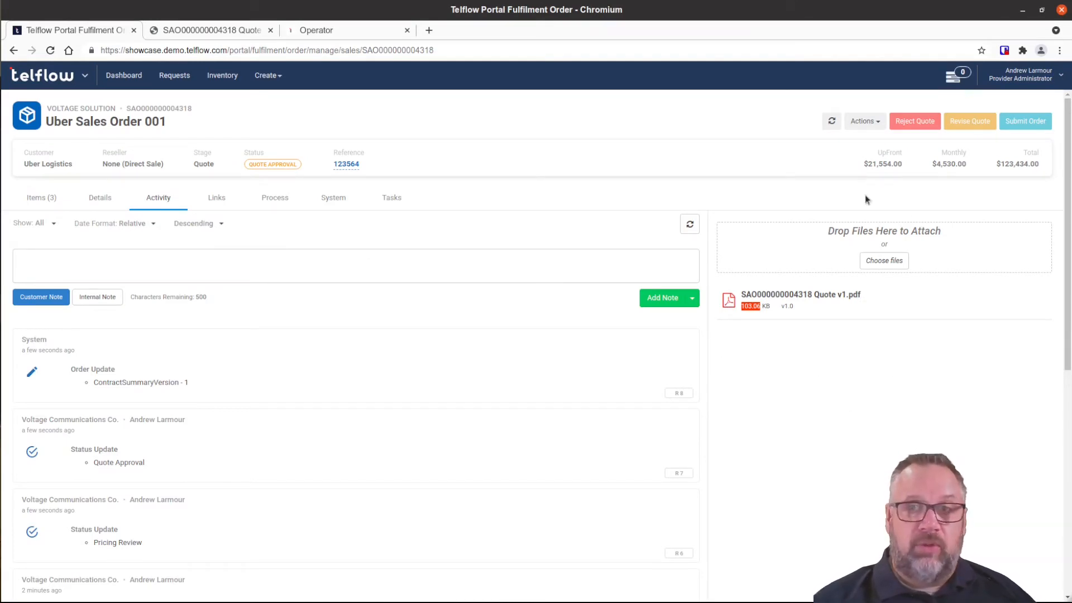
Submit Uber Sales Order 001, refresh its three items' statuses, then open Business Office Setup 01.
left_click(1029, 122)
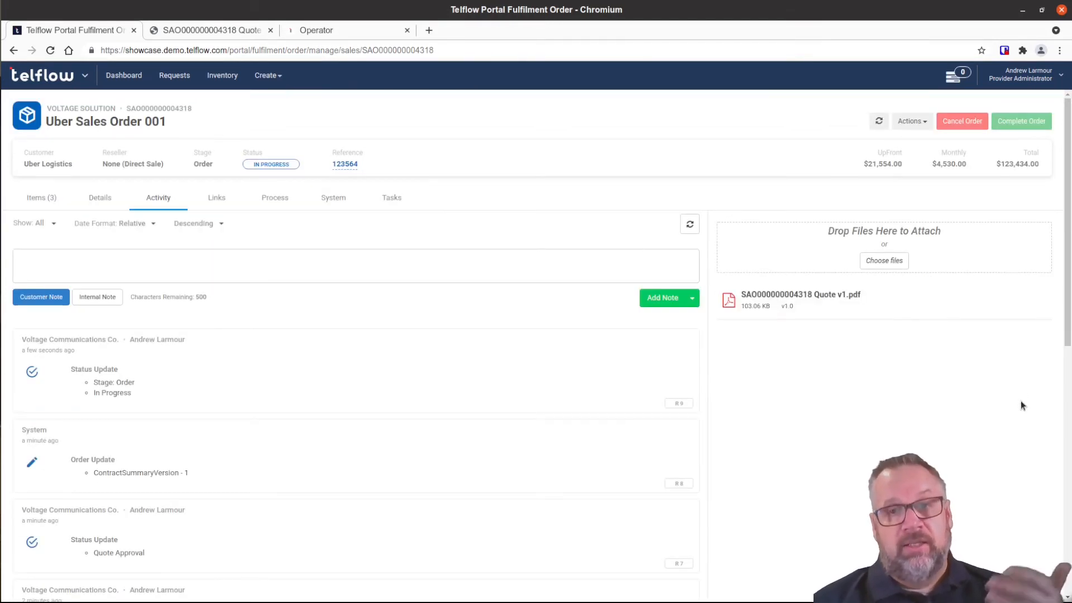
left_click(31, 201)
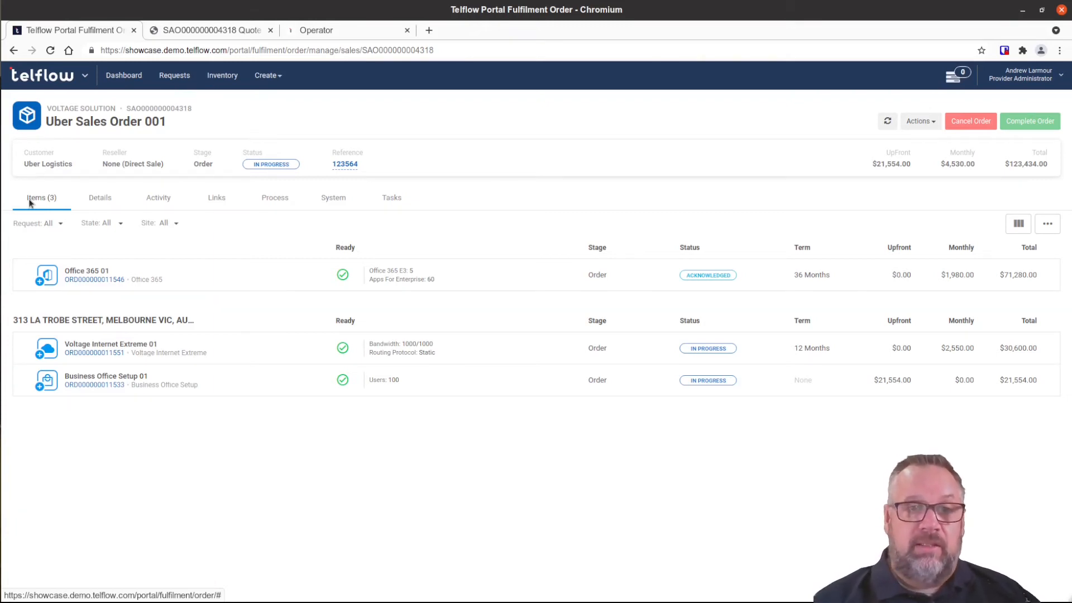
left_click_drag(275, 161, 250, 162)
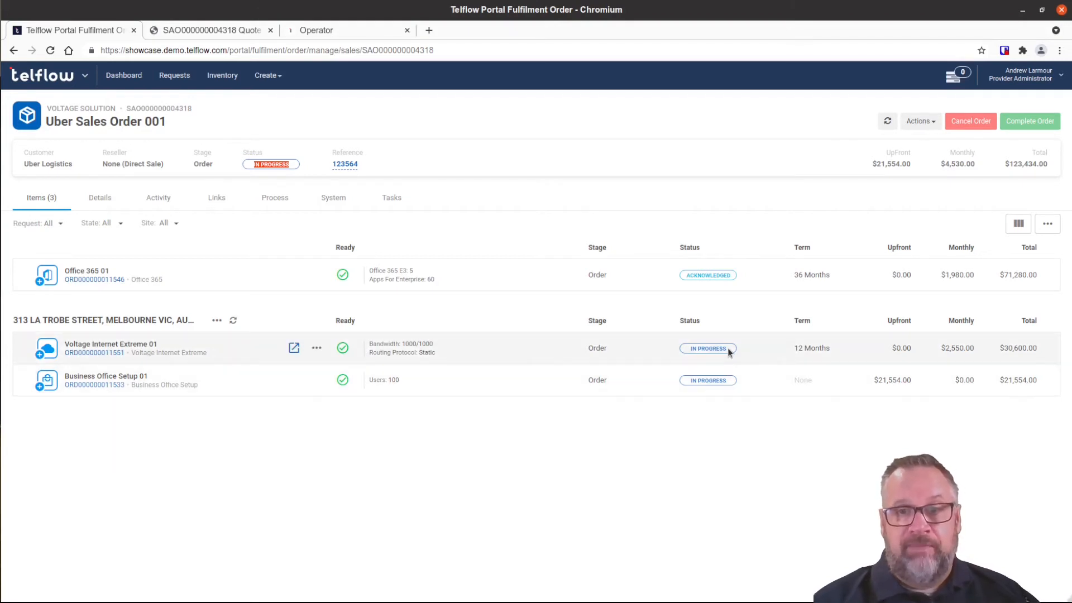
left_click(887, 122)
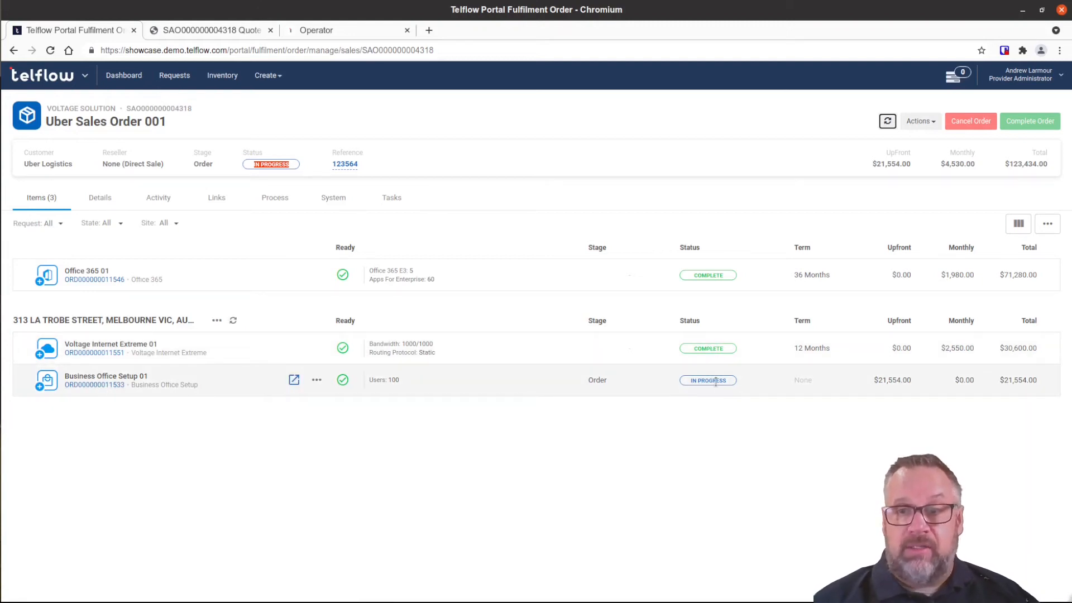
left_click(95, 385)
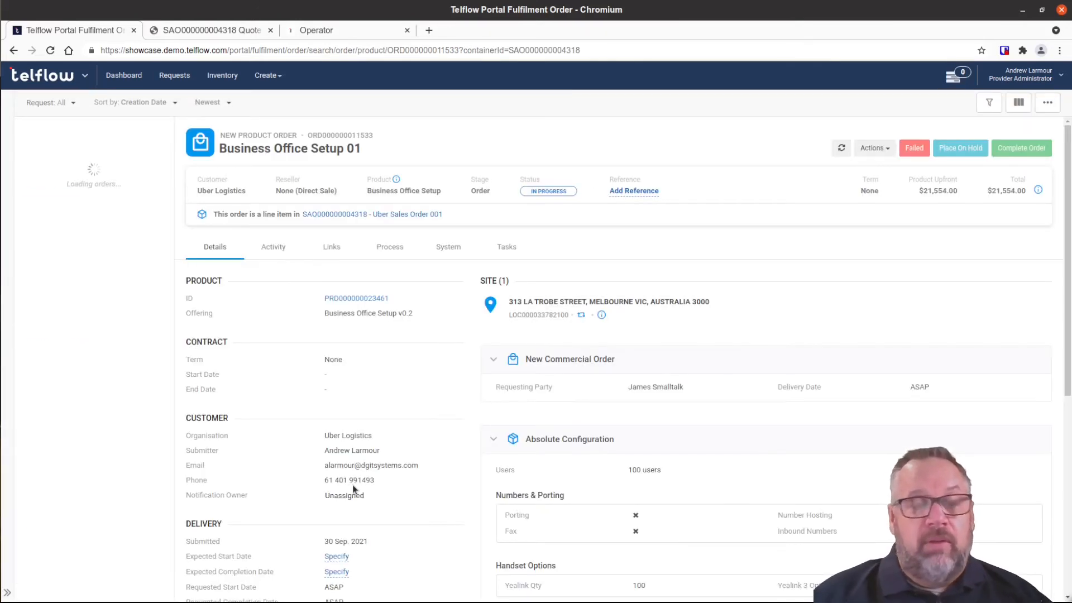
Expand Business Office Setup 01's process and view its New Order With Billing diagram, awaiting survey confirmation.
left_click(395, 253)
left_click(350, 283)
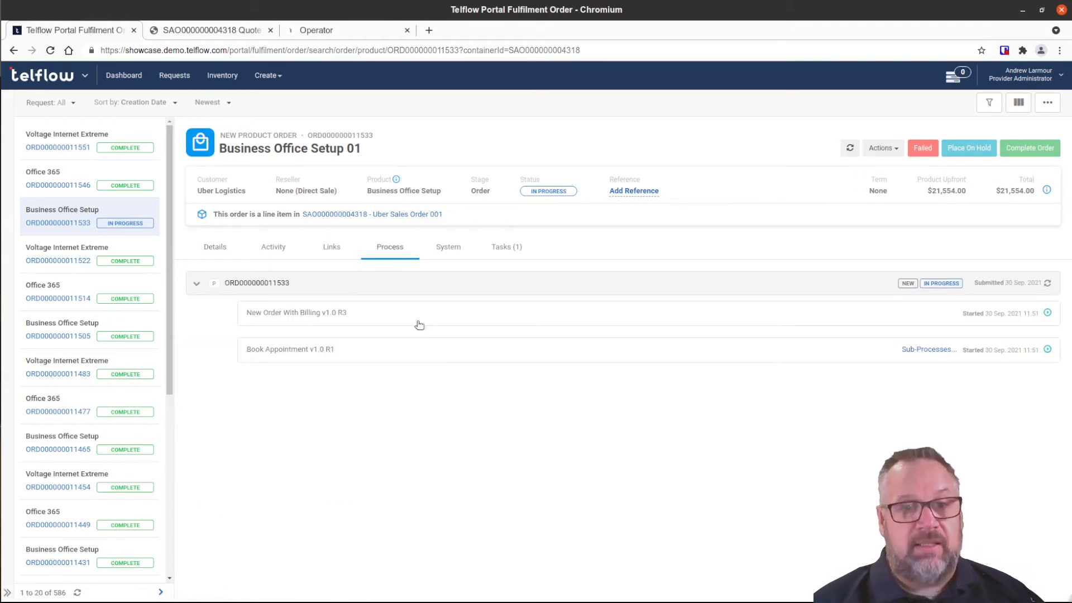
left_click(463, 314)
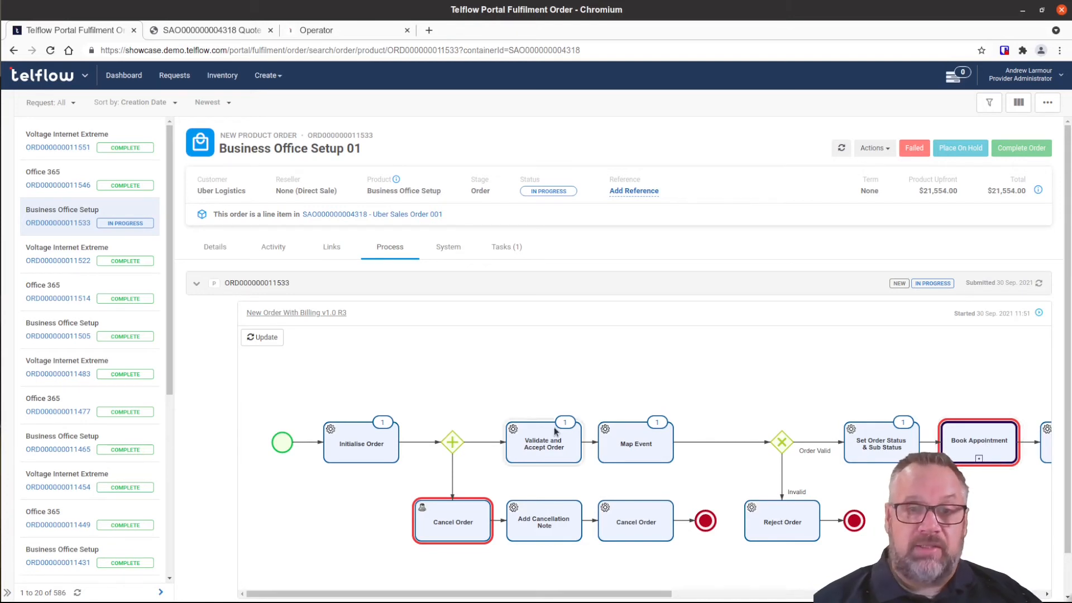
scroll(514, 558, "down", 1)
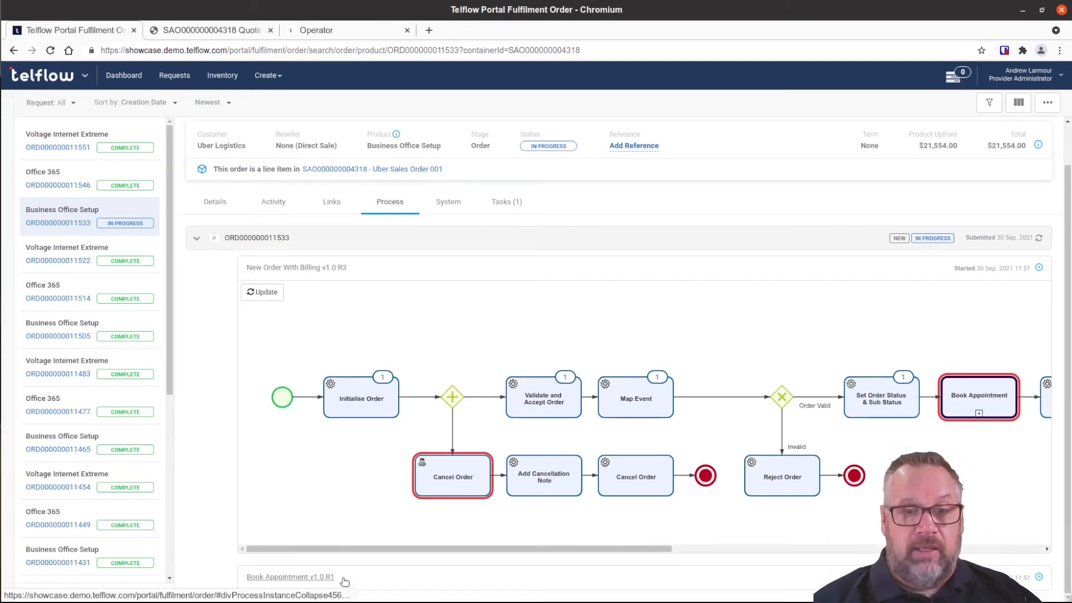
scroll(576, 424, "down", 3)
scroll(577, 423, "down", 2)
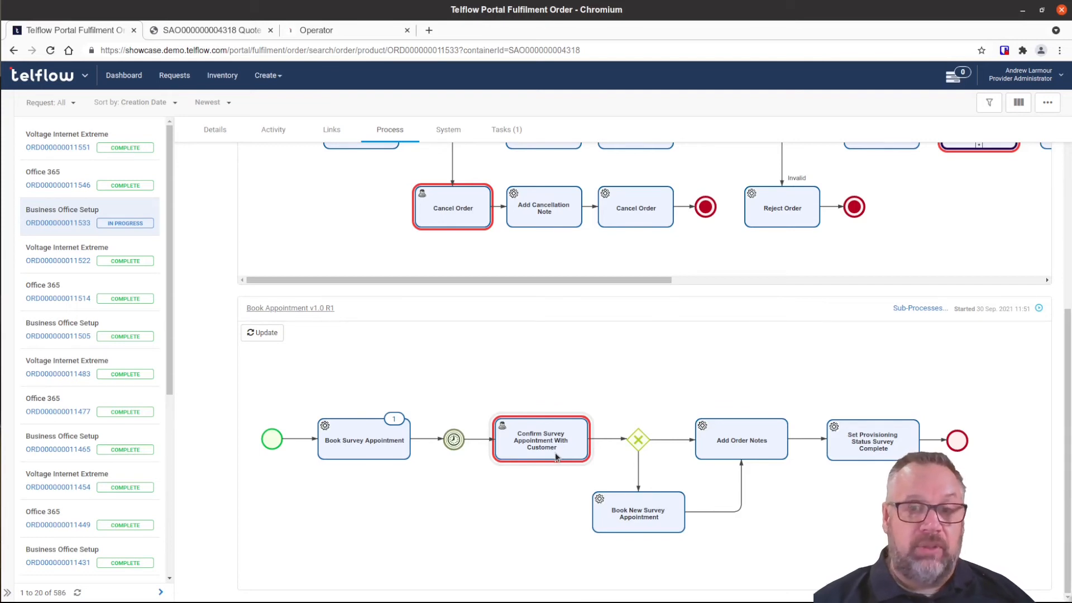
scroll(555, 453, "up", 5)
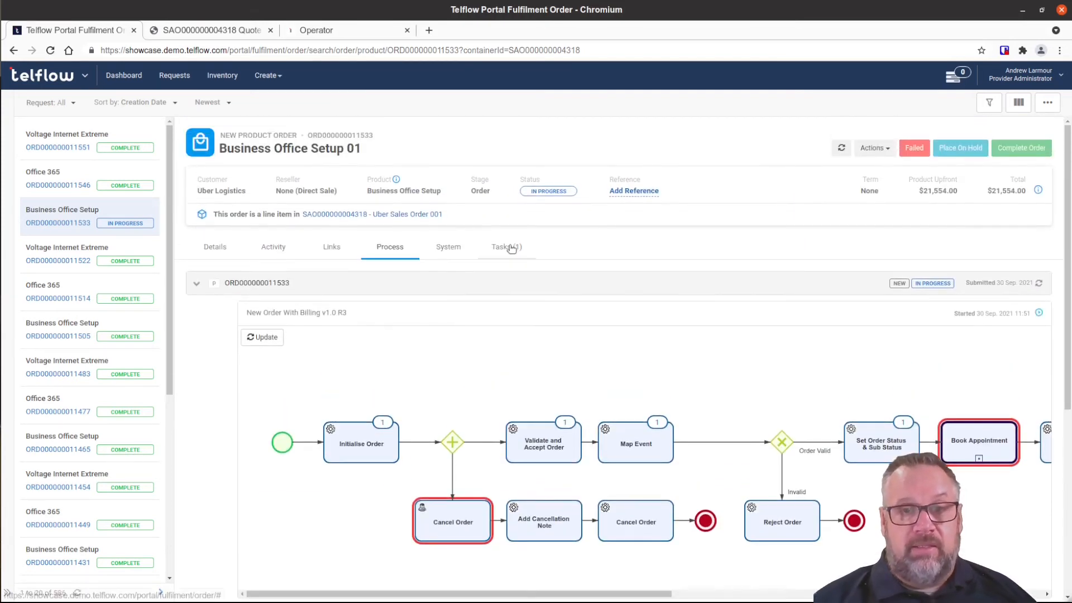
Open the Confirm Survey Appointment task 457673 and claim it for yourself.
left_click(507, 246)
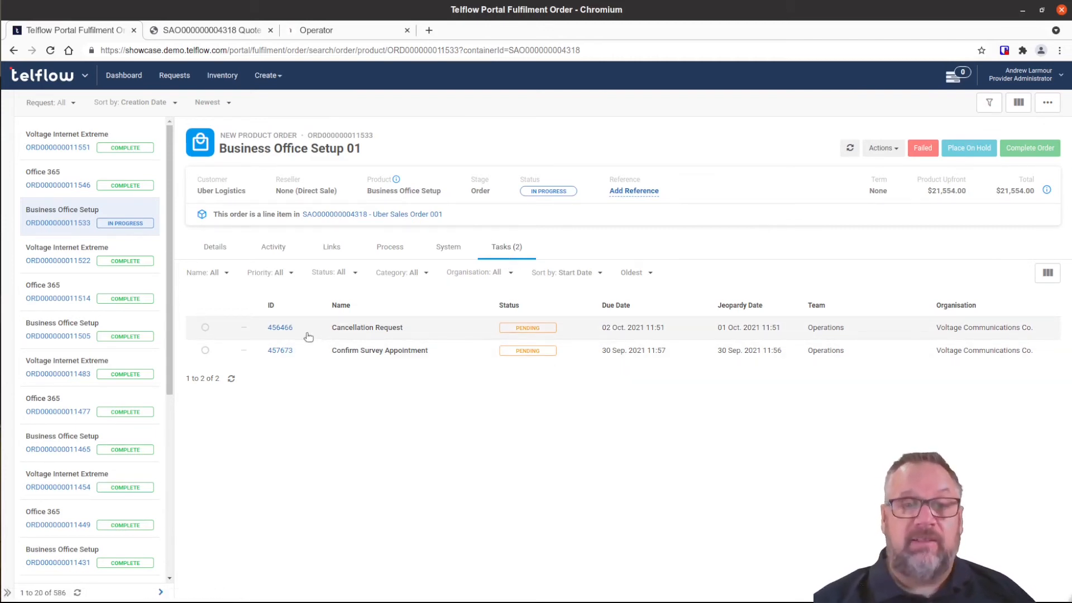
left_click(279, 352)
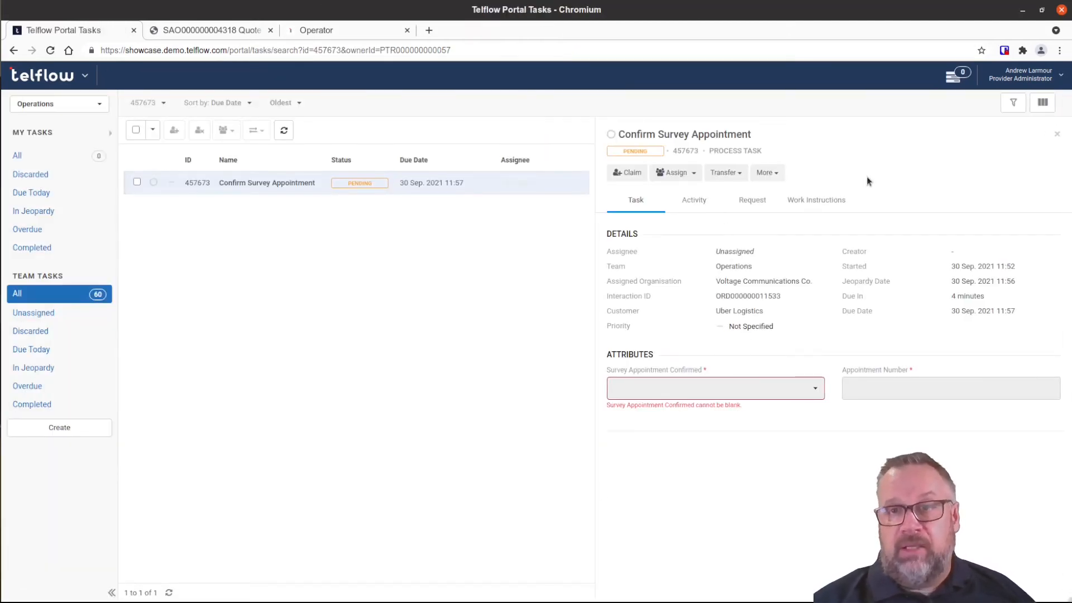
left_click(679, 174)
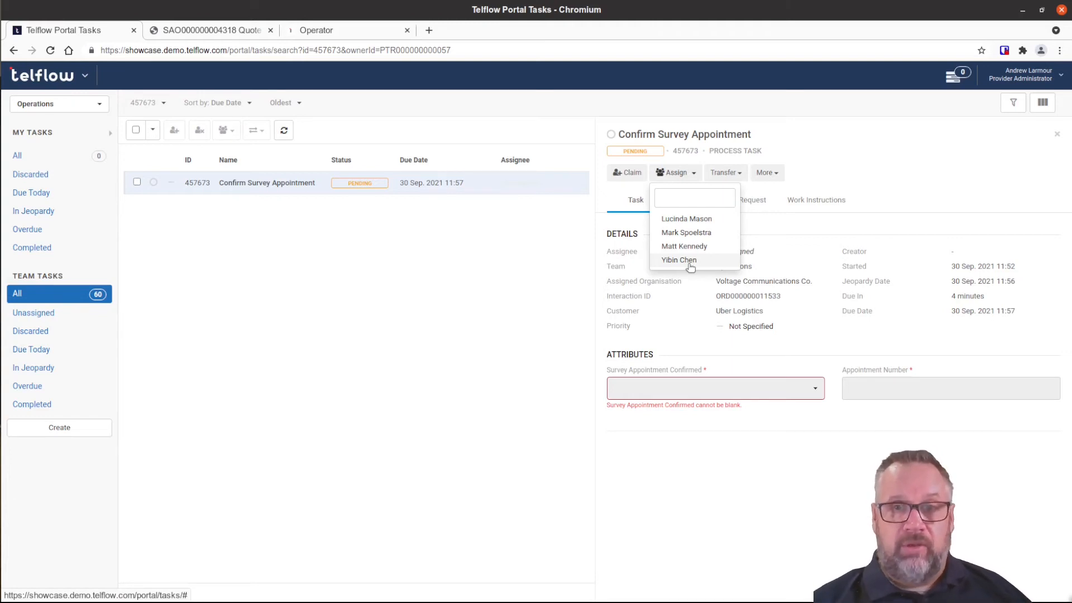
left_click(893, 184)
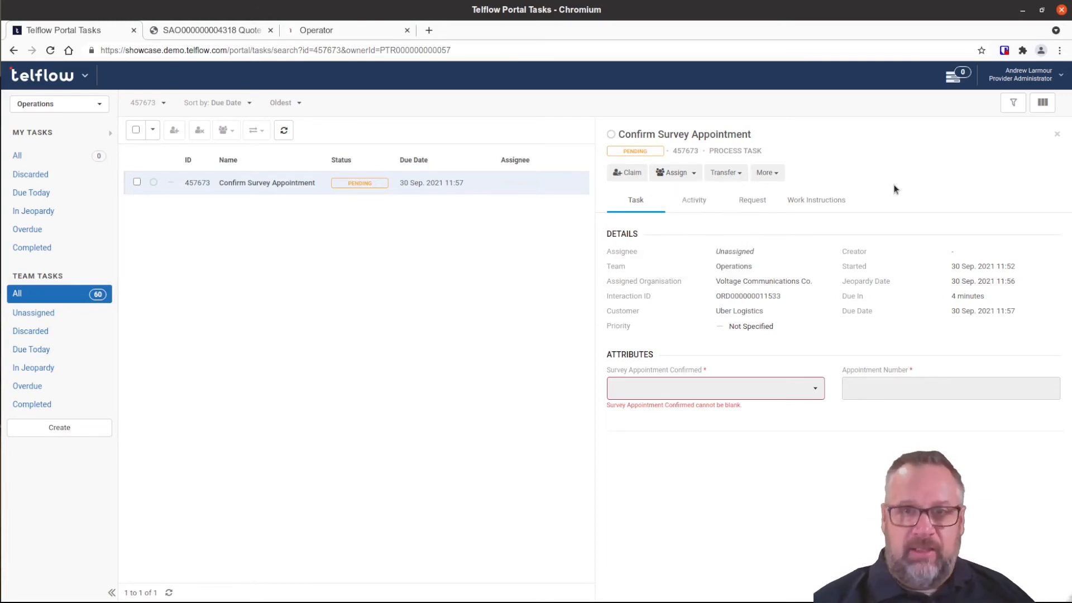
left_click(630, 174)
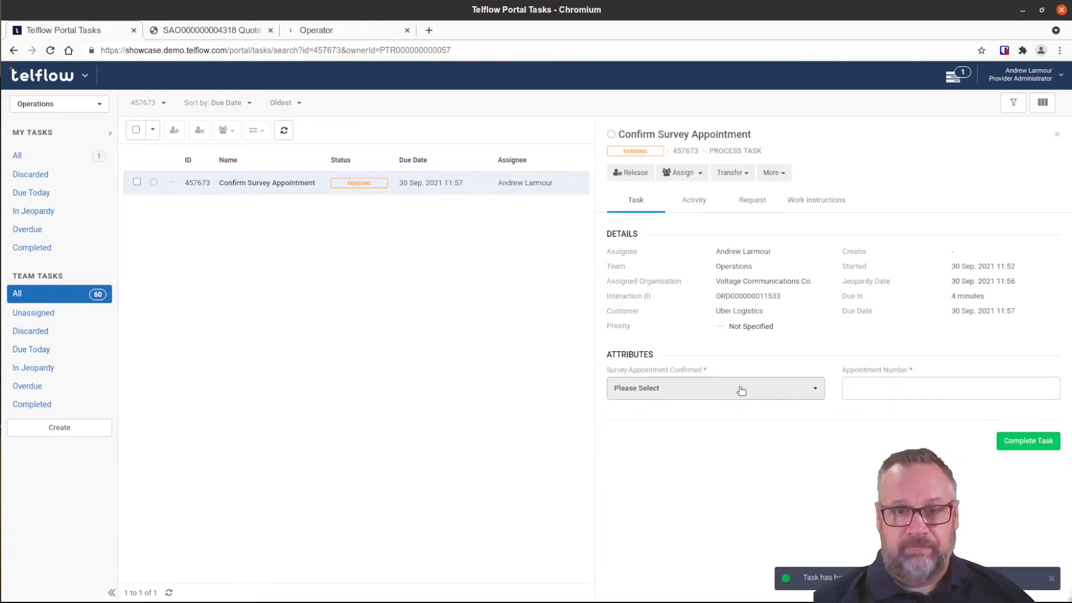
Complete the task with survey confirmed Yes and the first suggested appointment number, then reopen the order.
left_click(739, 387)
left_click(715, 414)
left_click(881, 388)
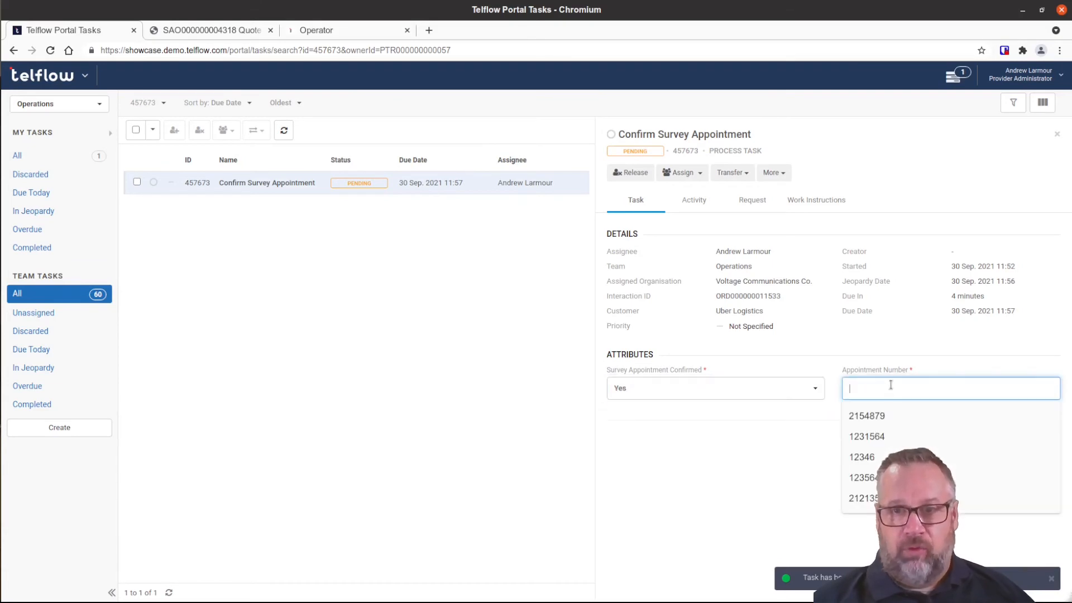
left_click(868, 426)
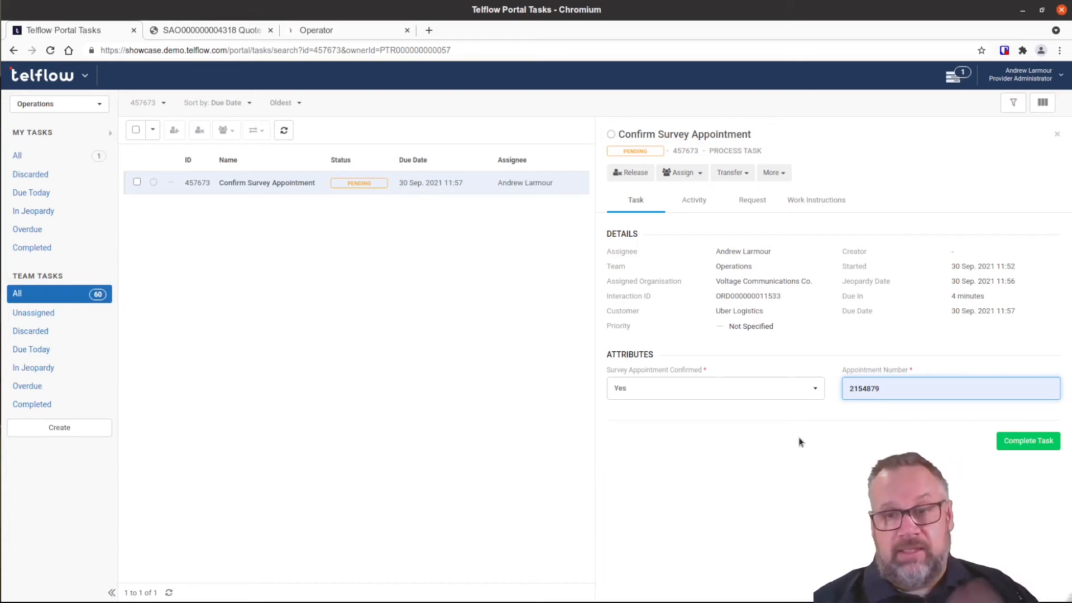
left_click(1020, 444)
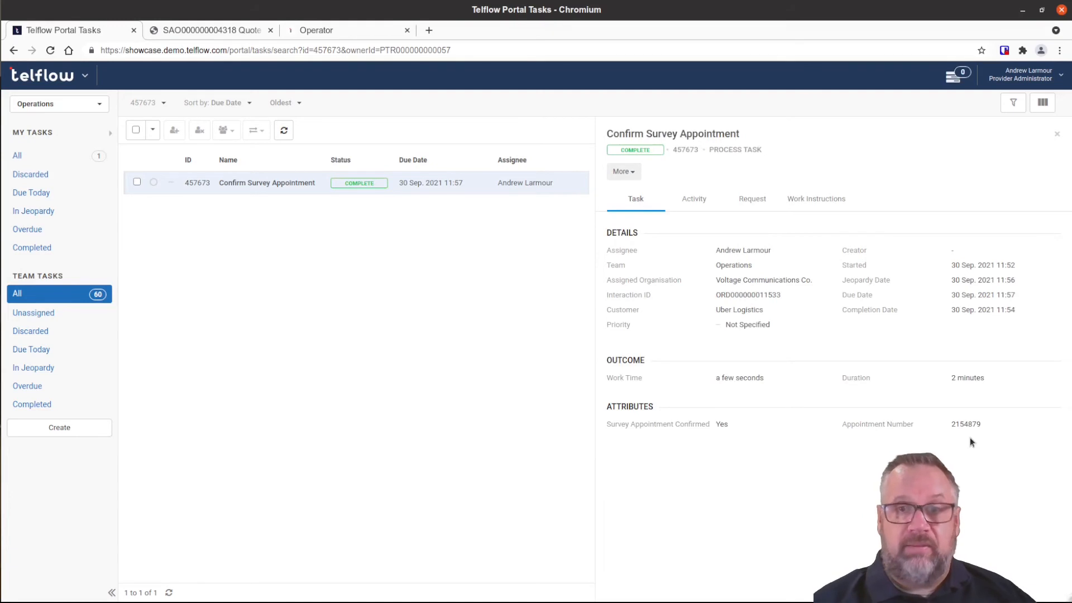
left_click(748, 201)
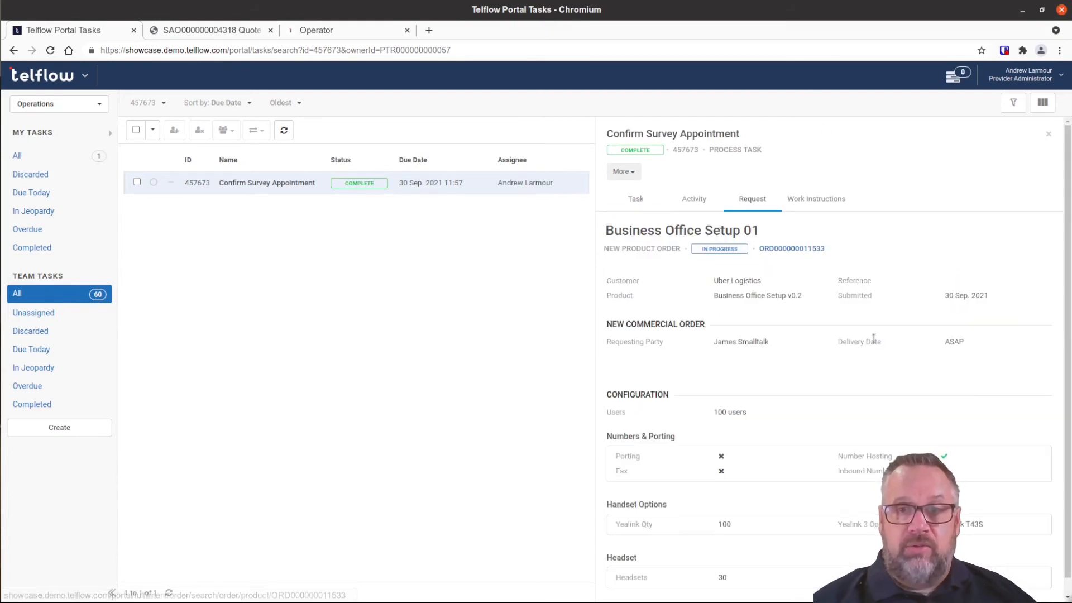
left_click(792, 248)
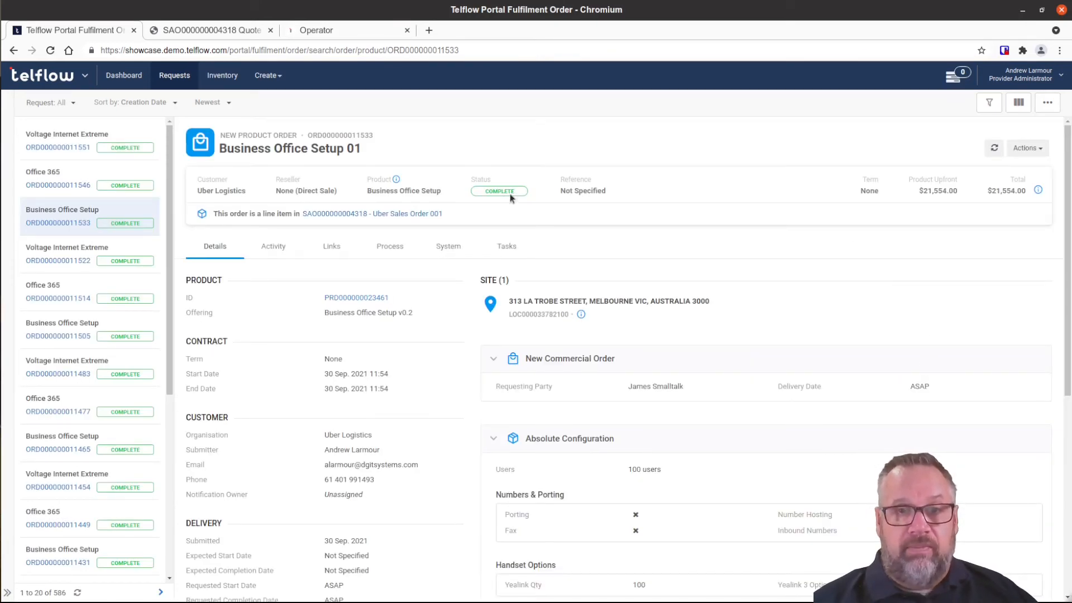
Review the completed New Order With Billing diagram through Complete Order, then return to Uber Sales Order 001.
left_click(393, 249)
left_click(384, 285)
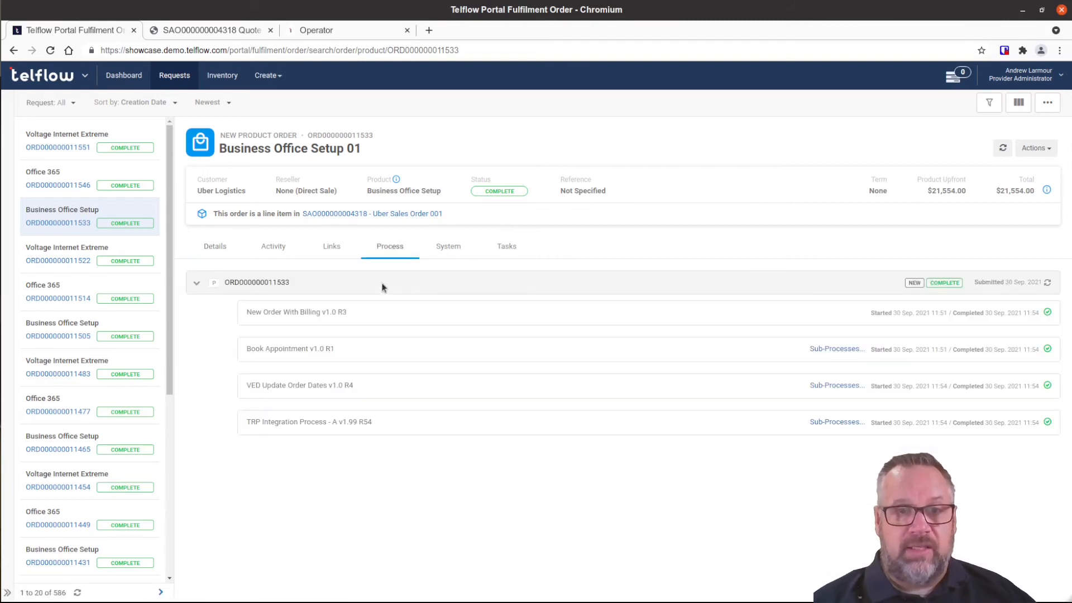
left_click(416, 324)
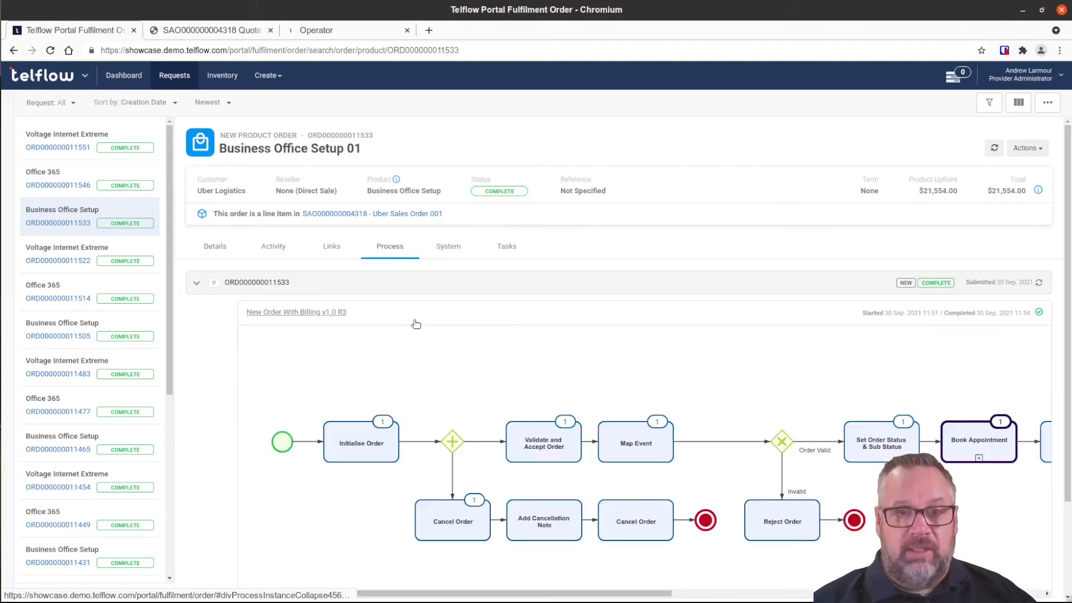
scroll(577, 482, "right", 6)
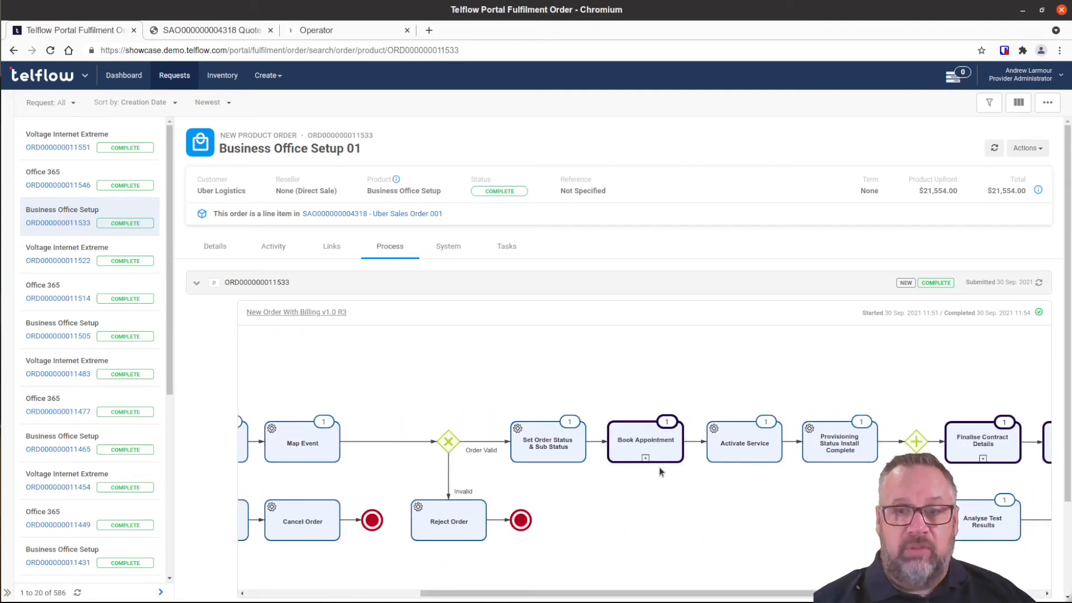
scroll(631, 463, "right", 3)
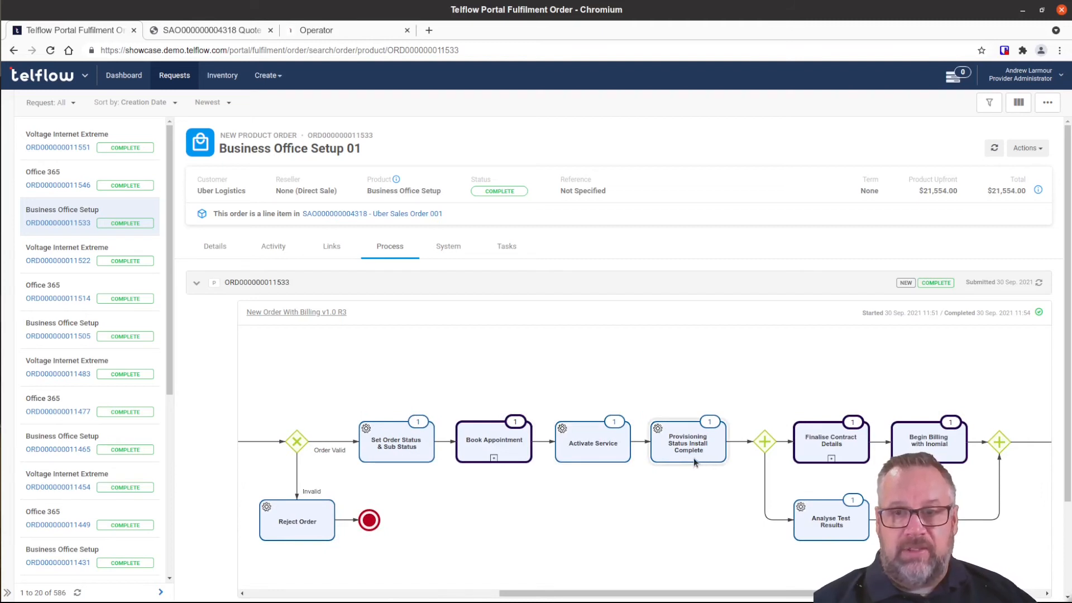
scroll(688, 459, "right", 4)
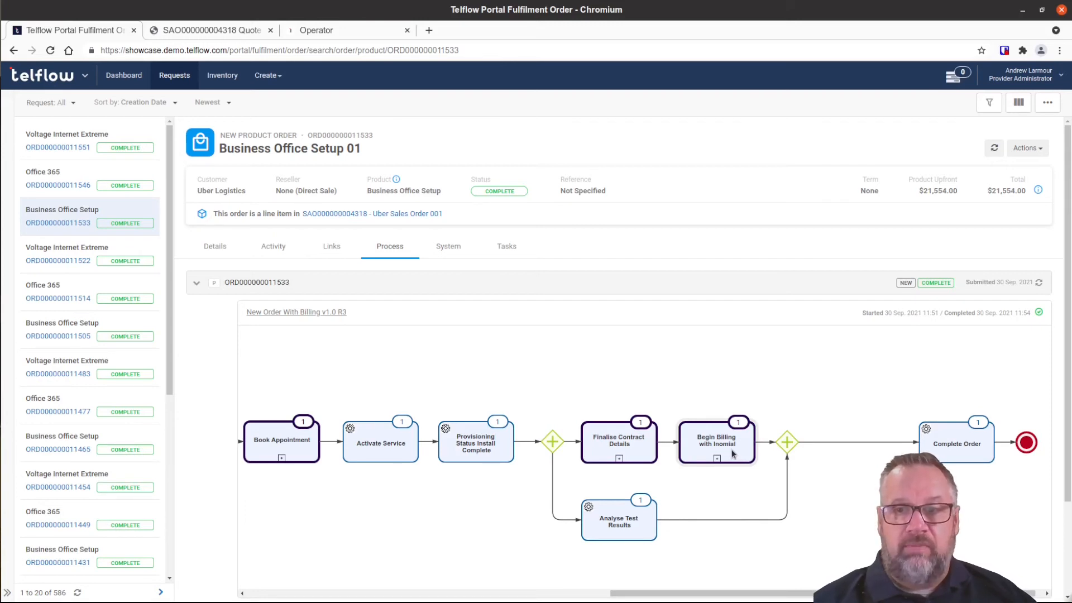
scroll(729, 449, "left", 9)
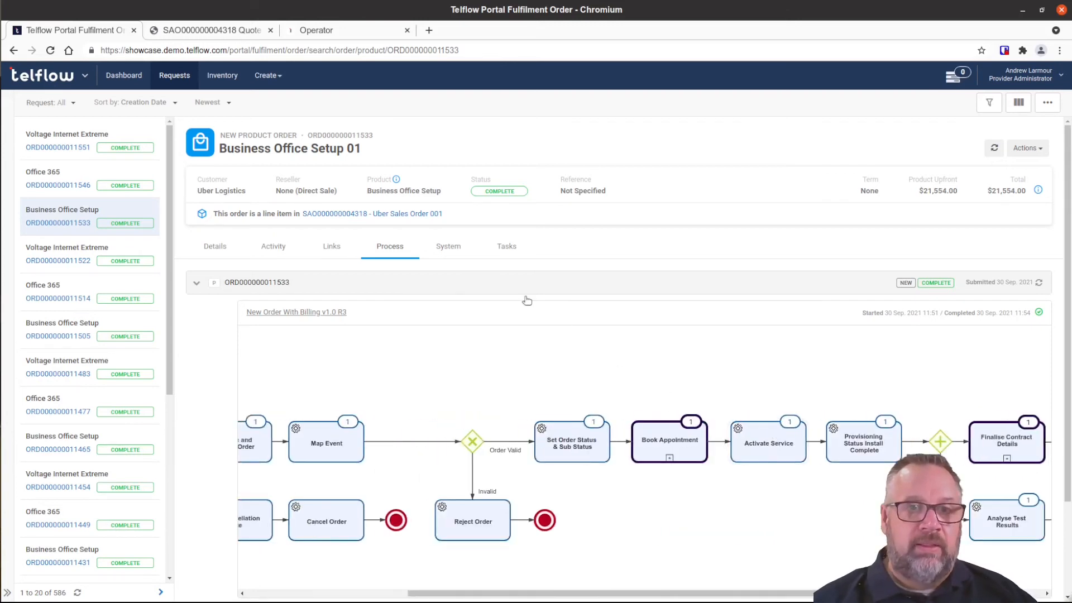
left_click(409, 214)
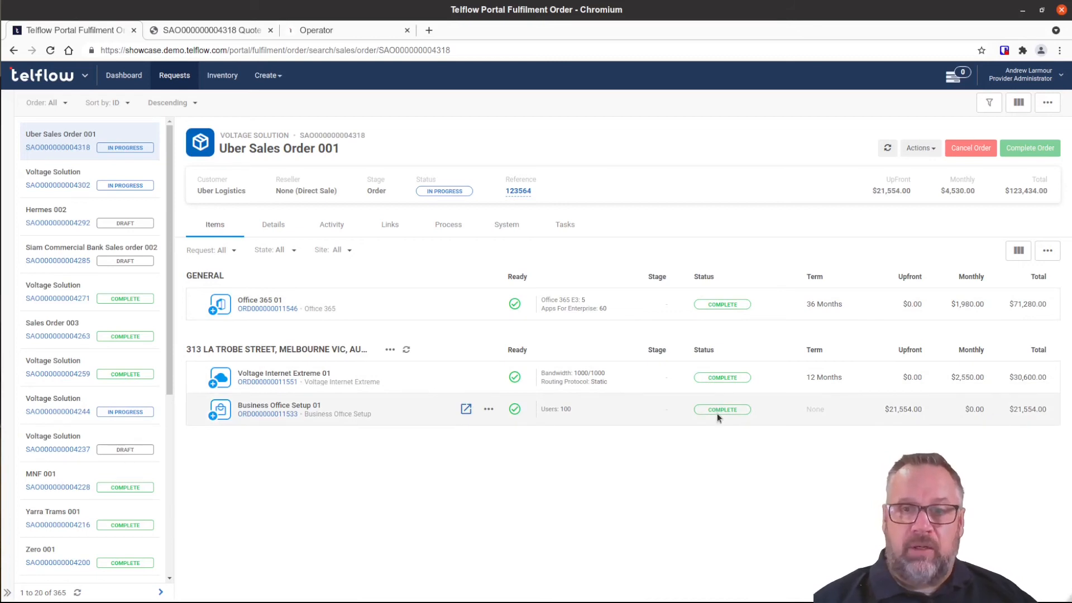
left_click(1030, 148)
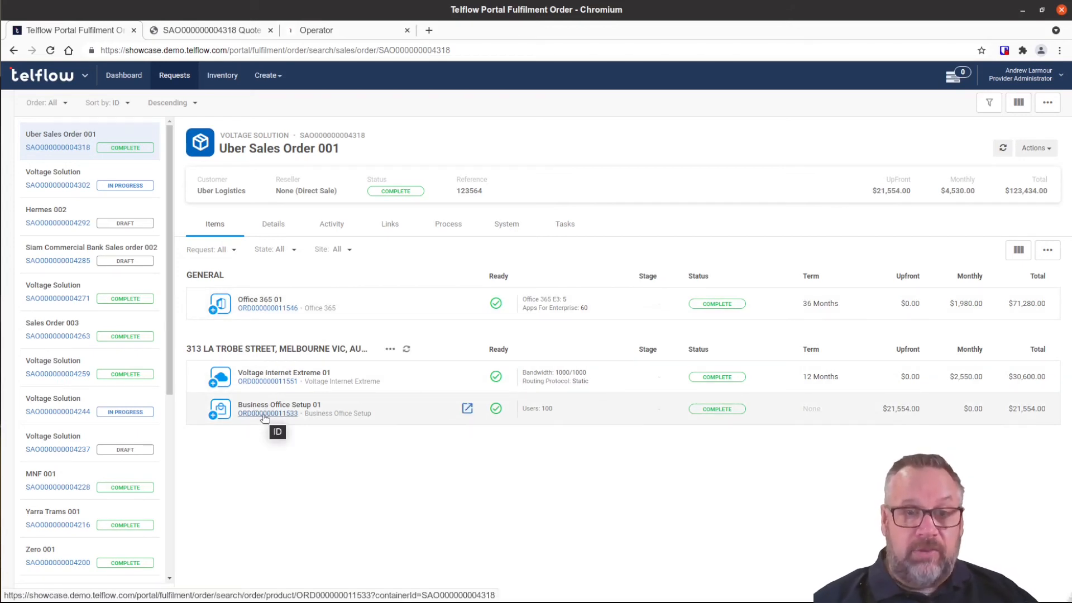
left_click(271, 381)
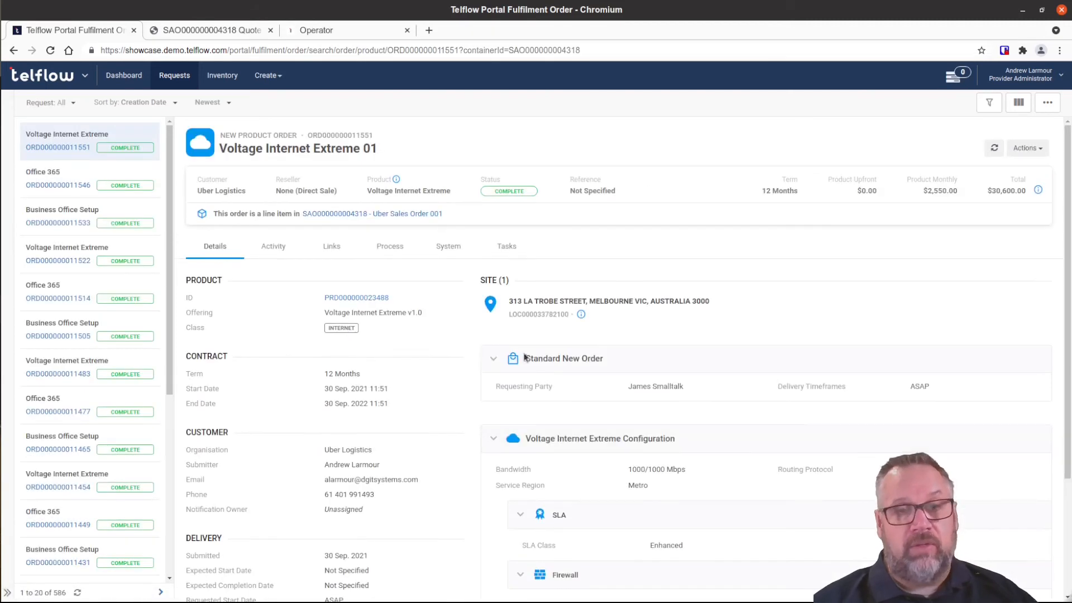
left_click(377, 298)
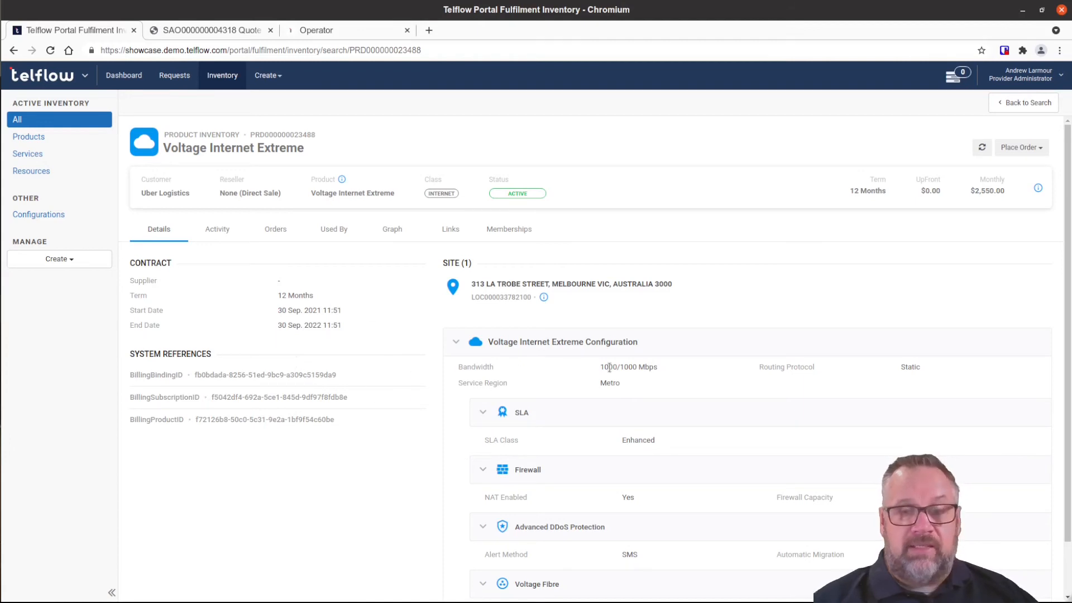
scroll(609, 368, "down", 1)
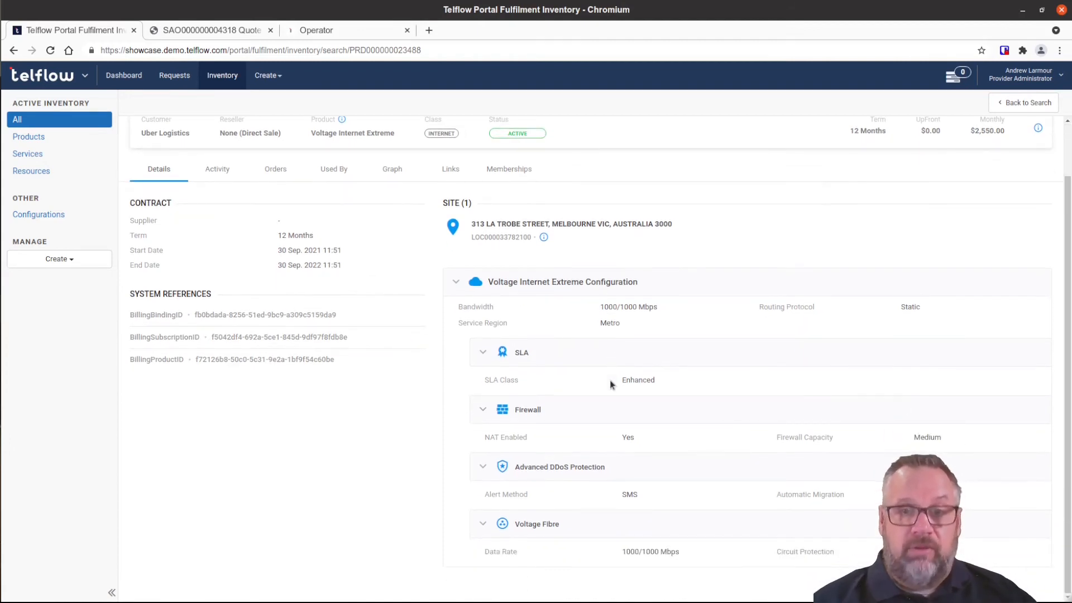
scroll(611, 381, "up", 1)
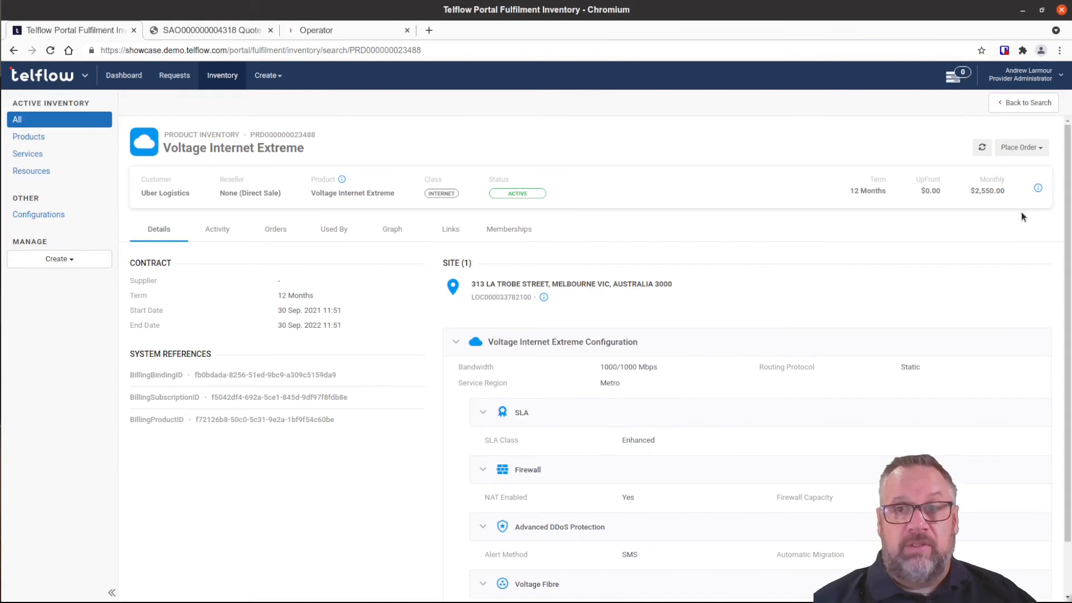
left_click(1030, 150)
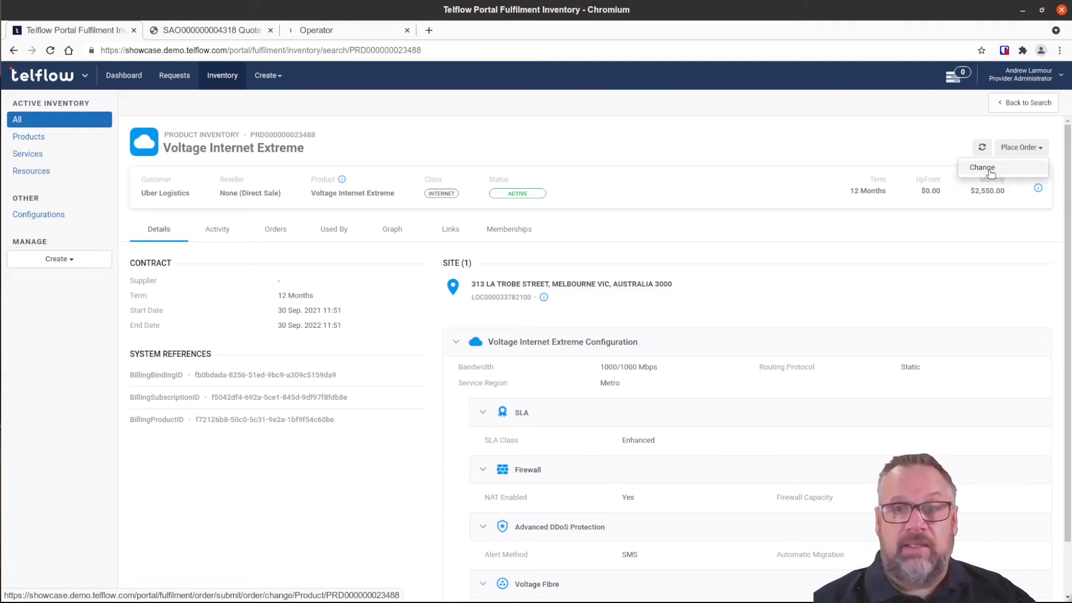
left_click(878, 160)
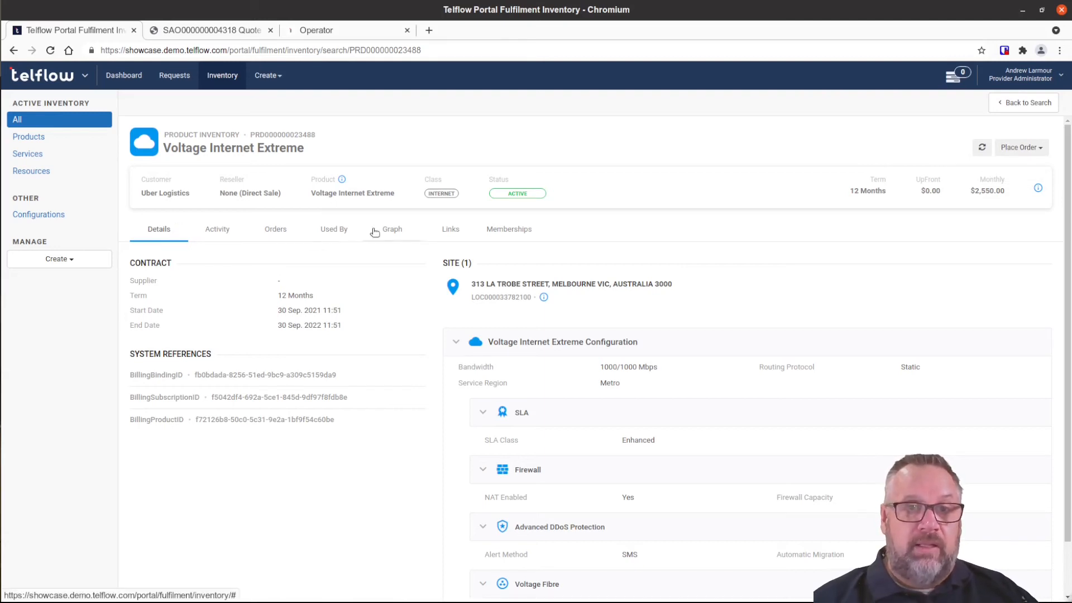
left_click(326, 30)
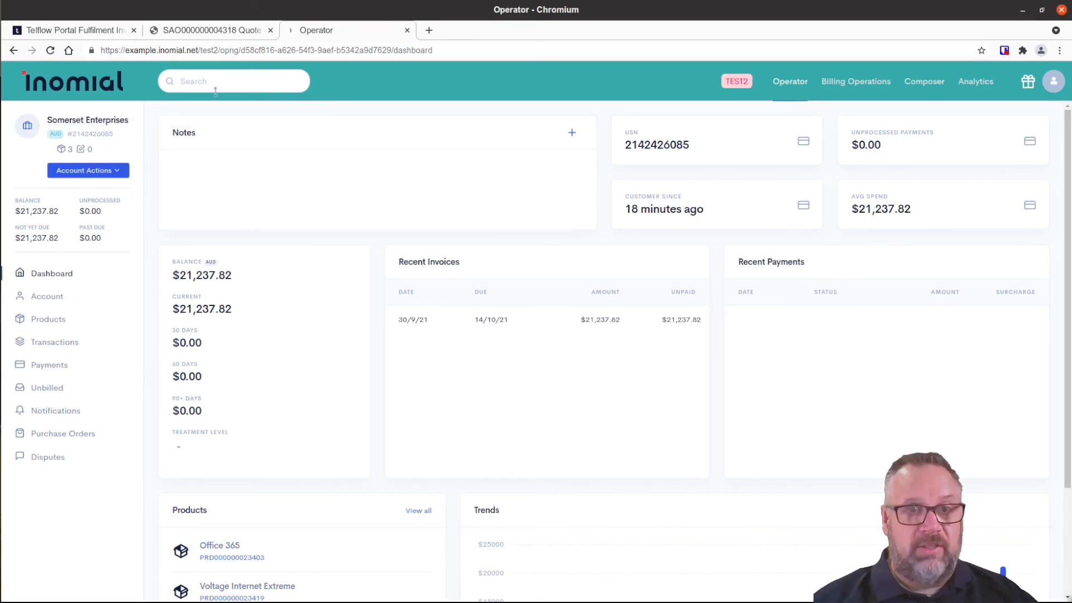
Search Inomial for 'Ub' and open the Uber Logistics account.
left_click(192, 82)
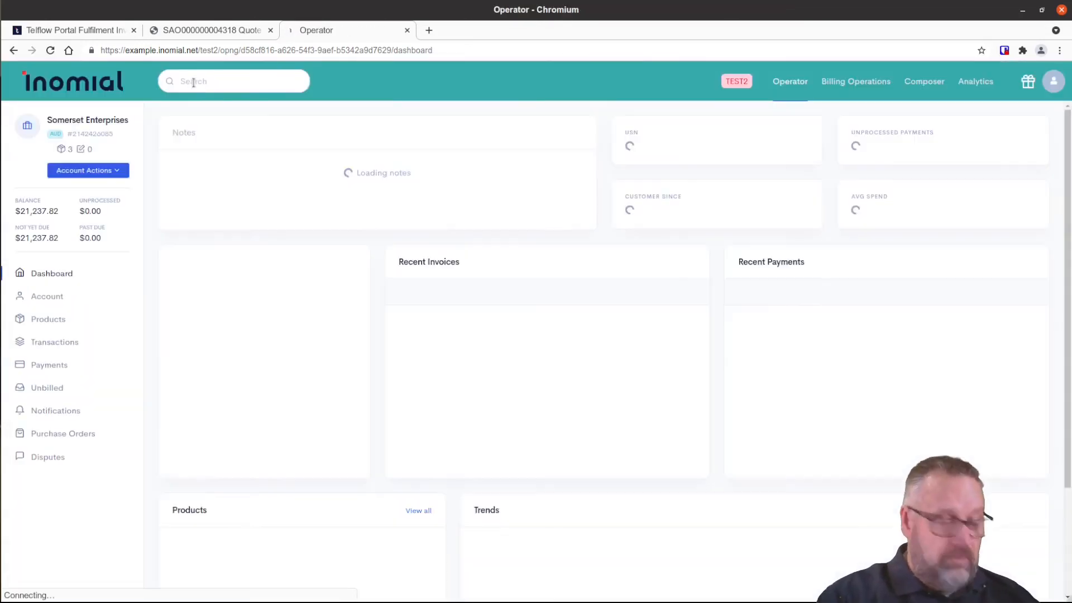
left_click(215, 83)
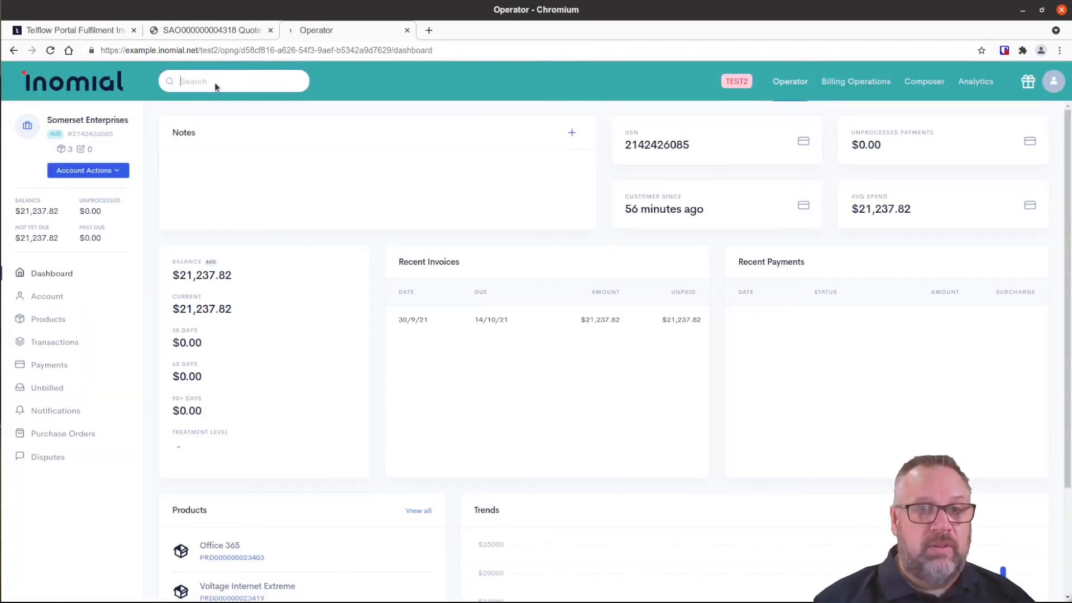
type("Uber")
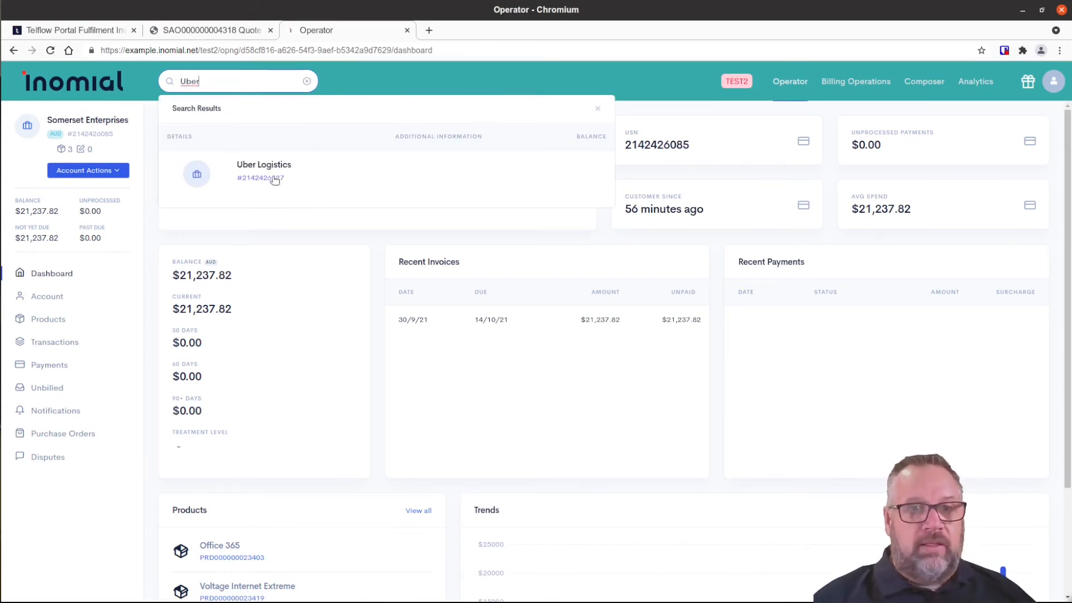
left_click(270, 170)
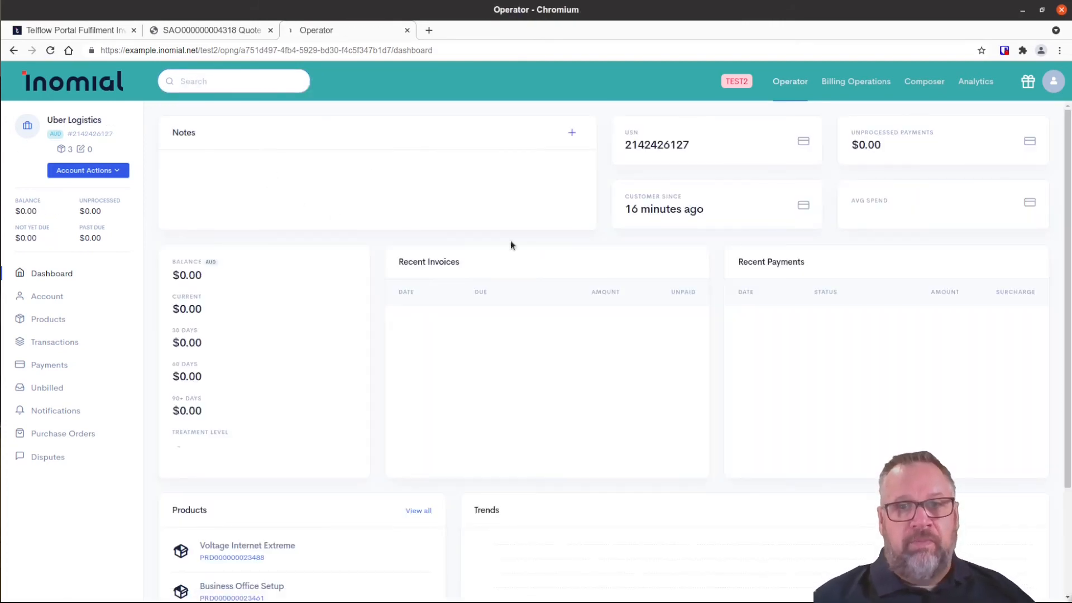
Check the account's creation date and zero unprocessed payments, then scroll down to its Products panel.
double_click(632, 209)
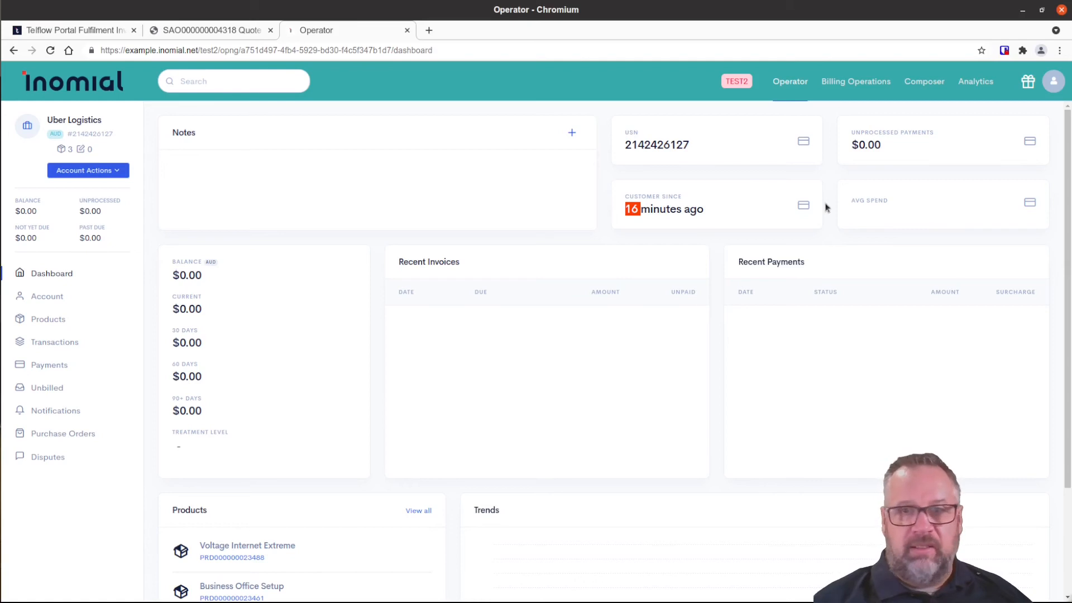
left_click_drag(892, 147, 865, 147)
left_click(549, 416)
scroll(549, 416, "down", 3)
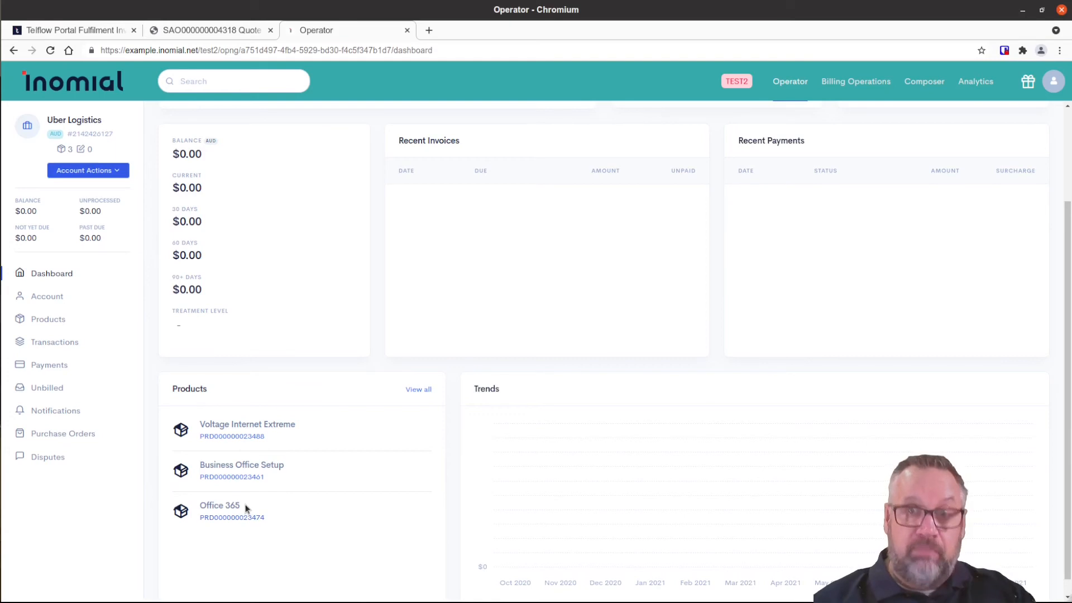
Review Voltage Internet Extreme's billing: $2550 monthly recurring charge issued on day 31.
left_click(251, 439)
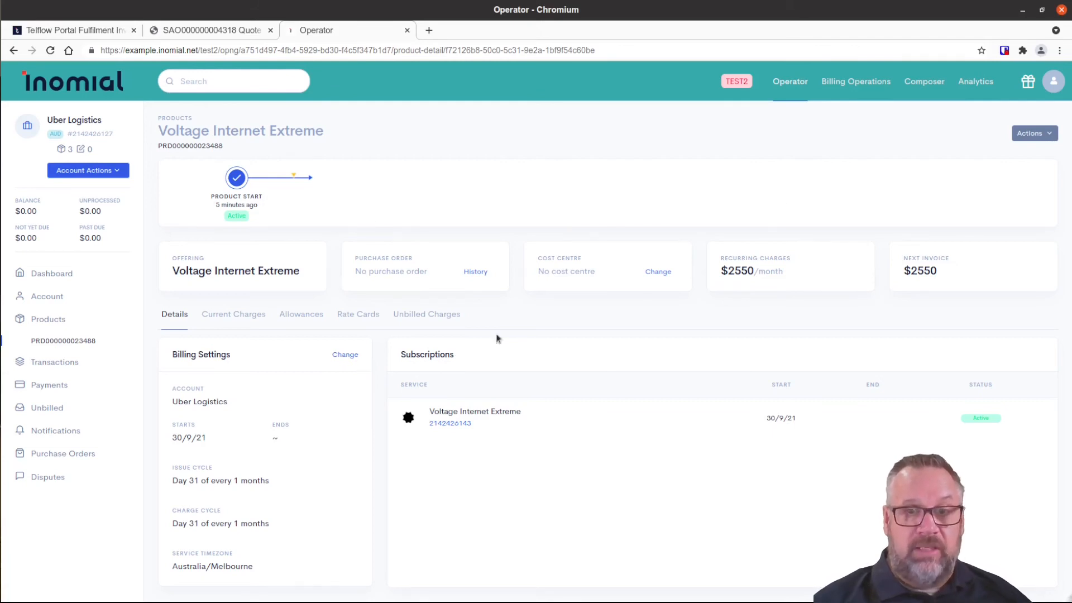
left_click_drag(757, 275, 726, 272)
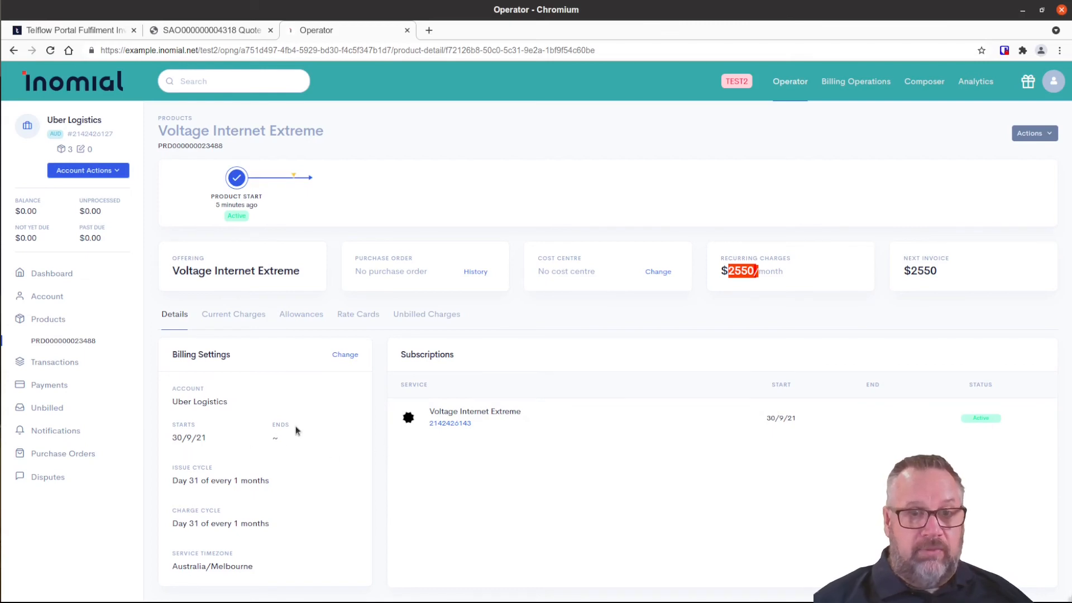
left_click_drag(179, 481, 241, 481)
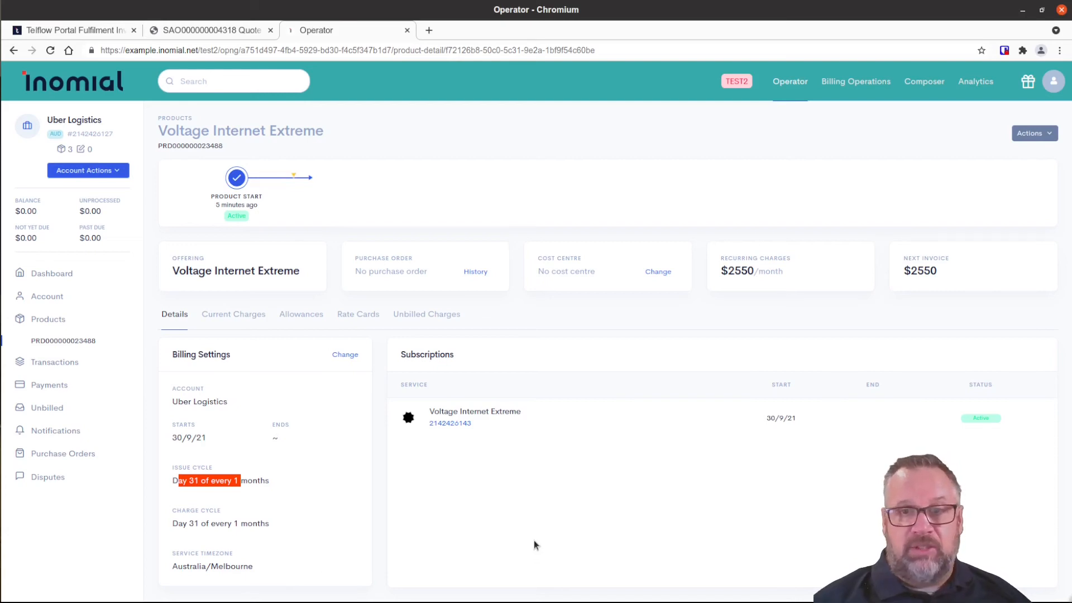
left_click(14, 50)
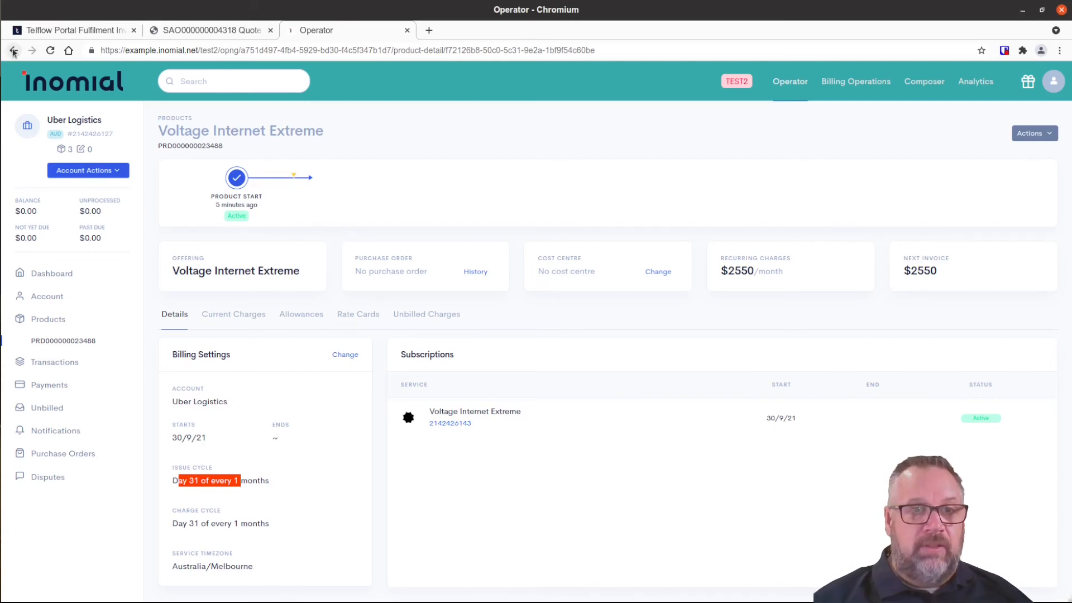
Check the Office 365 product, then Business Office Setup with its $0 monthly recurring charge.
scroll(323, 513, "down", 3)
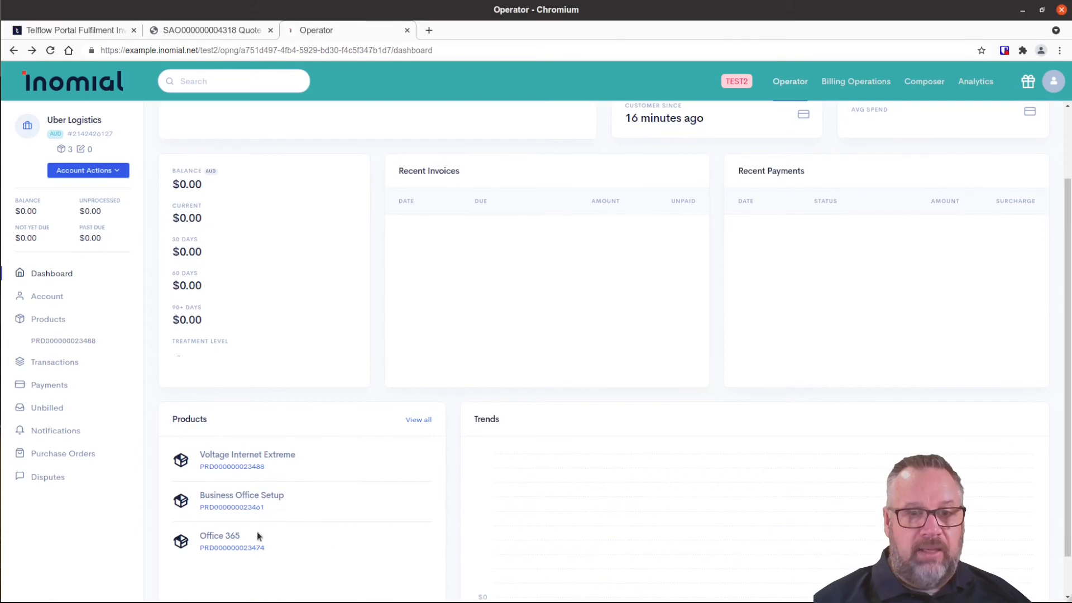
left_click(228, 548)
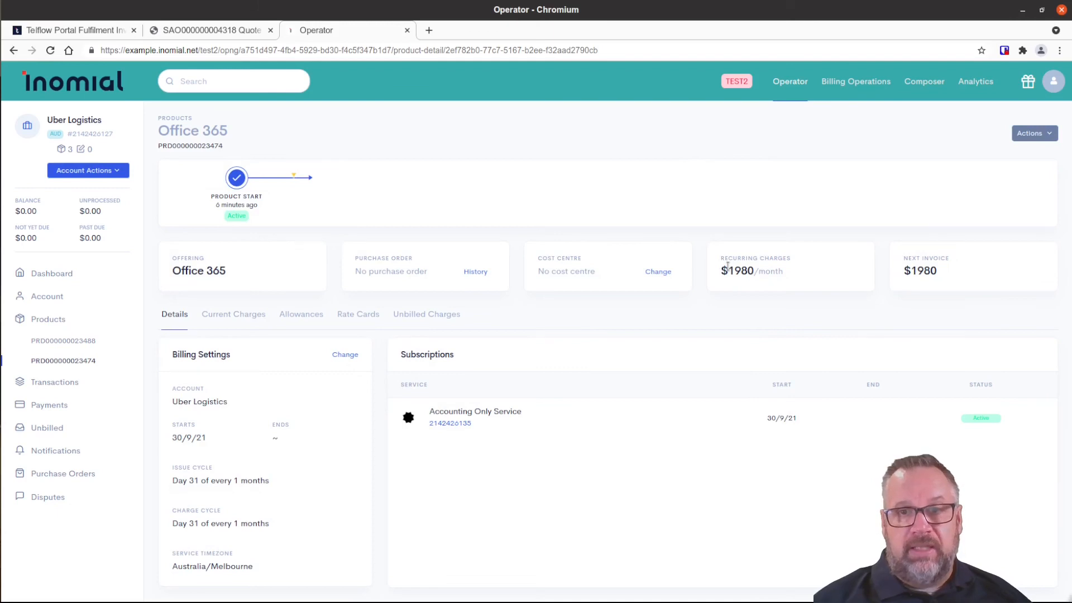
left_click(14, 50)
scroll(262, 558, "down", 2)
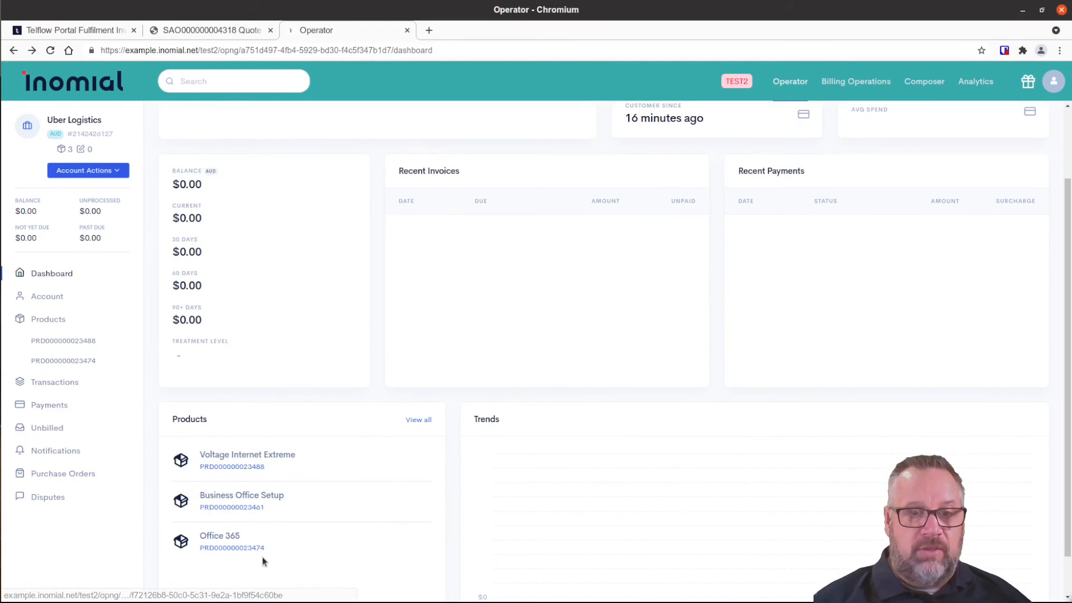
left_click(241, 507)
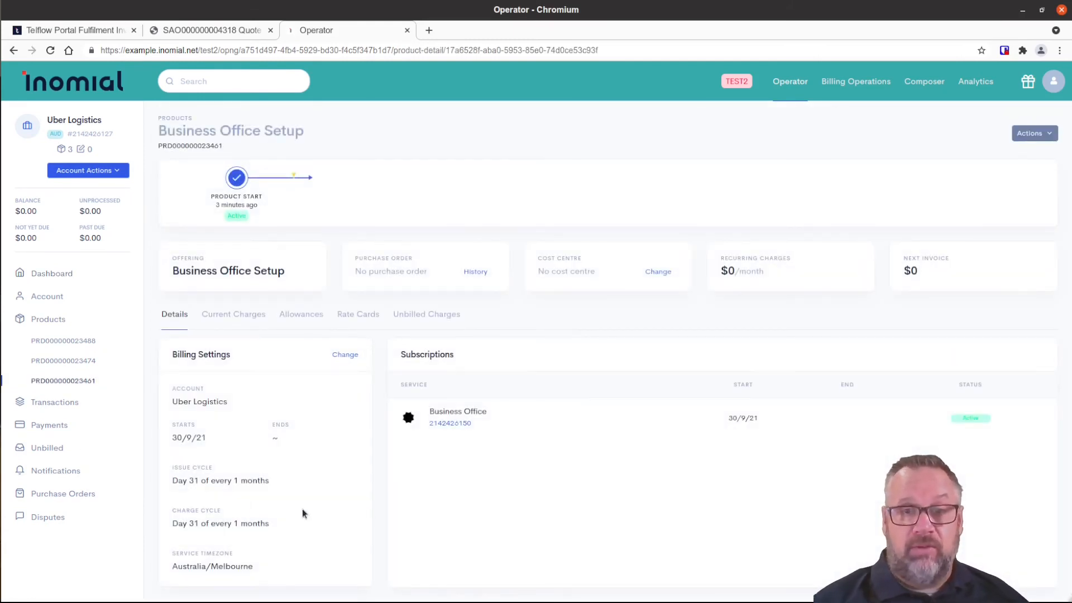
double_click(736, 267)
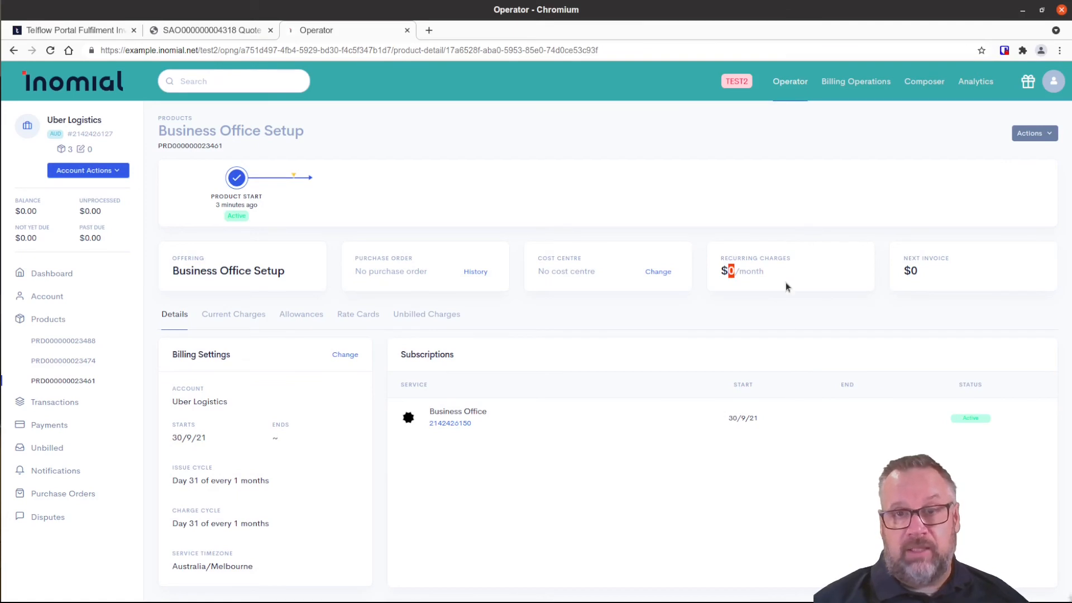
left_click(652, 518)
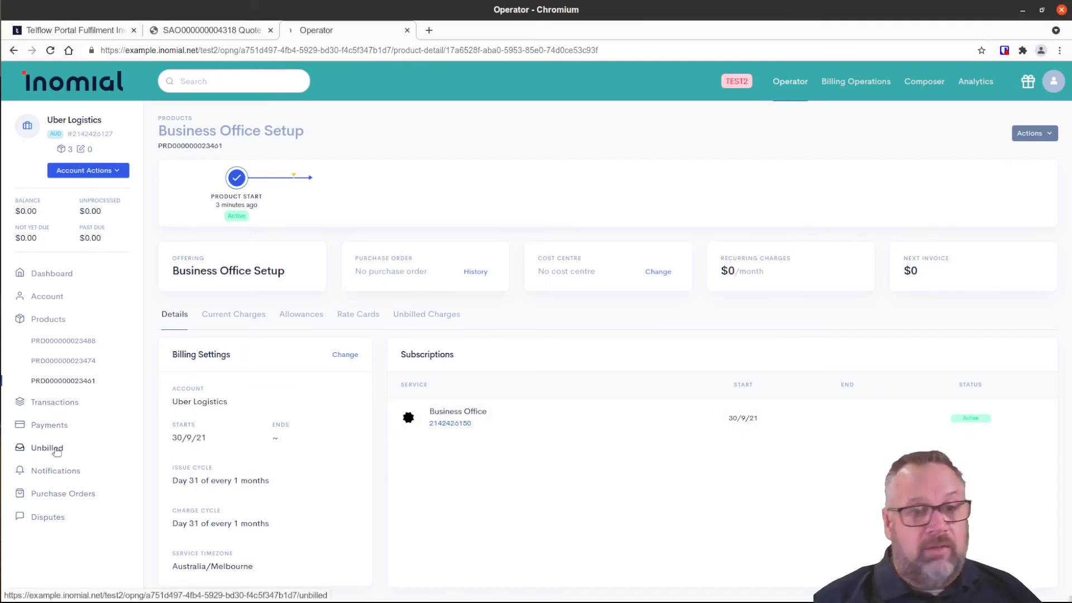
On the Unbilled page, tick Voltage Fibre, SLA: Enhanced, training, installation, both Polycom phones and Office 365 E3.
left_click(57, 449)
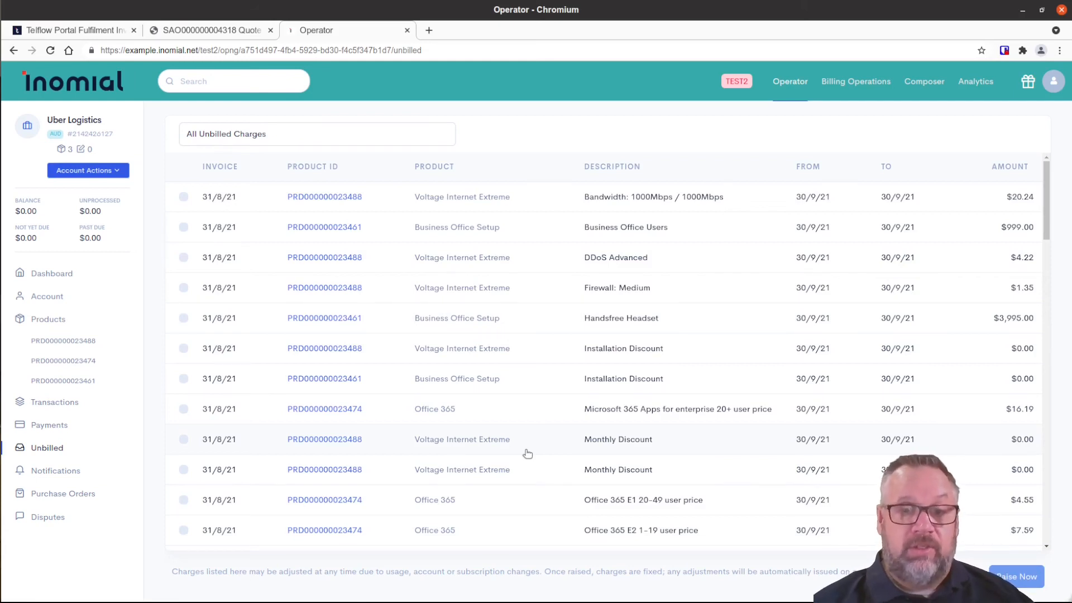
scroll(527, 453, "down", 6)
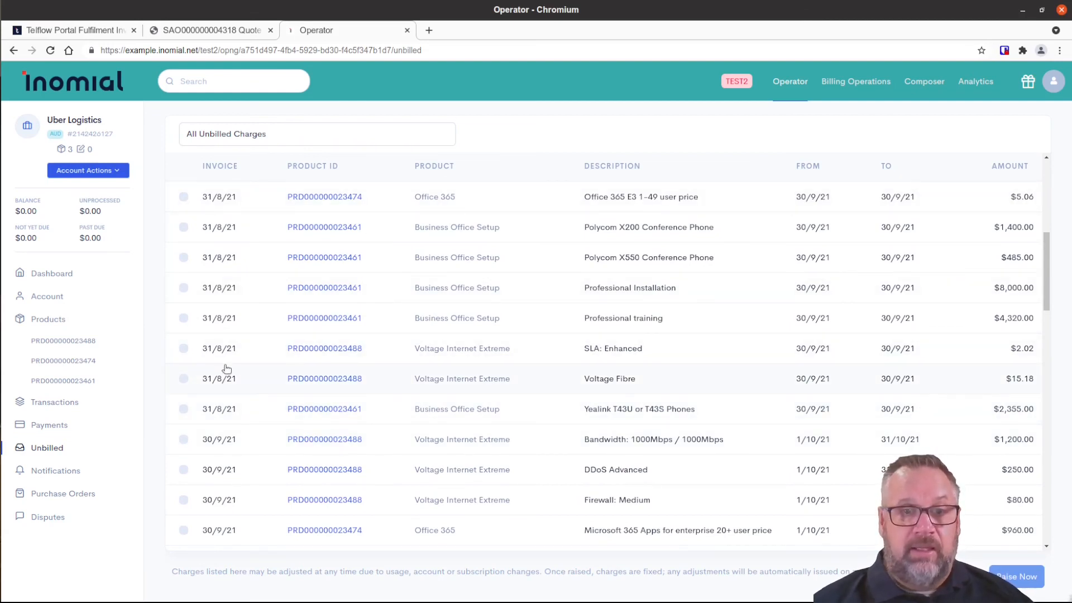
left_click(184, 379)
left_click(184, 348)
left_click(183, 318)
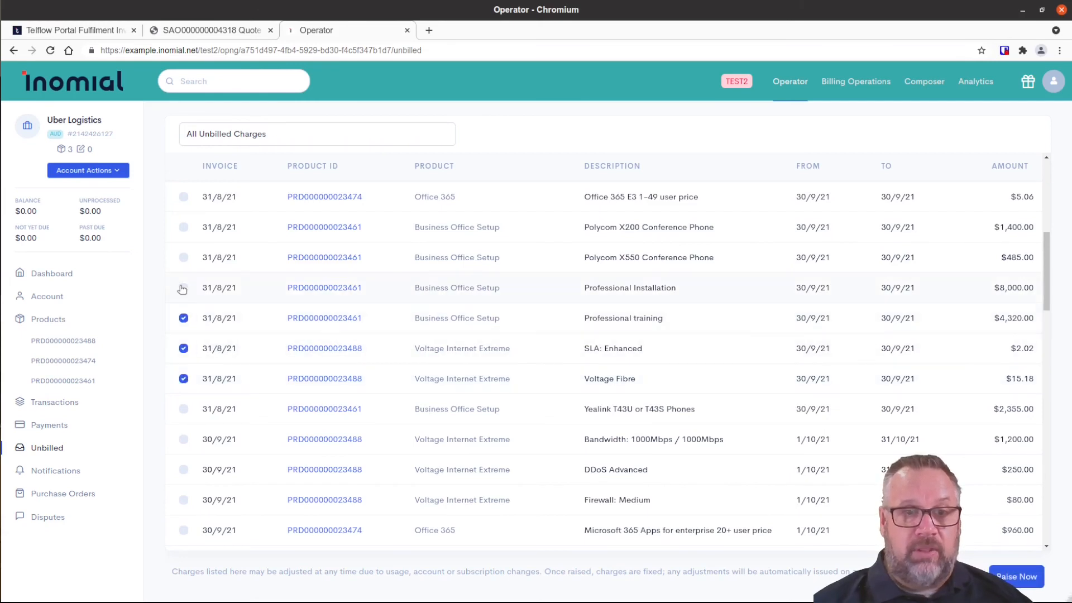
left_click(183, 287)
left_click(183, 258)
left_click(184, 197)
left_click(184, 227)
Tick Office 365 E2 and E1, both Monthly Discounts, Microsoft 365 Apps and Business Office Installation Discount.
scroll(514, 380, "up", 3)
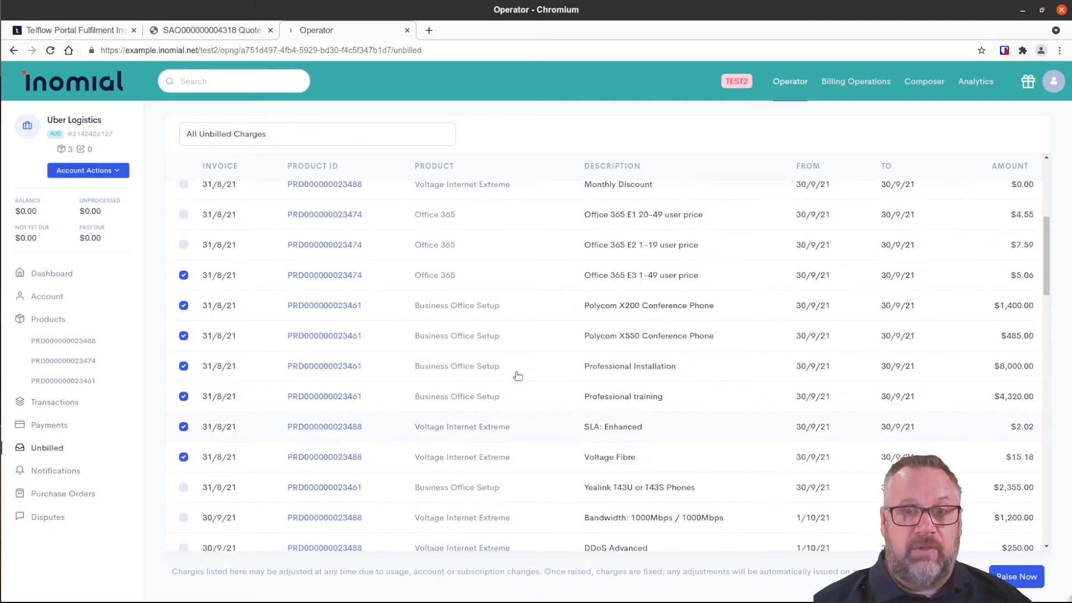
left_click(184, 348)
left_click(184, 318)
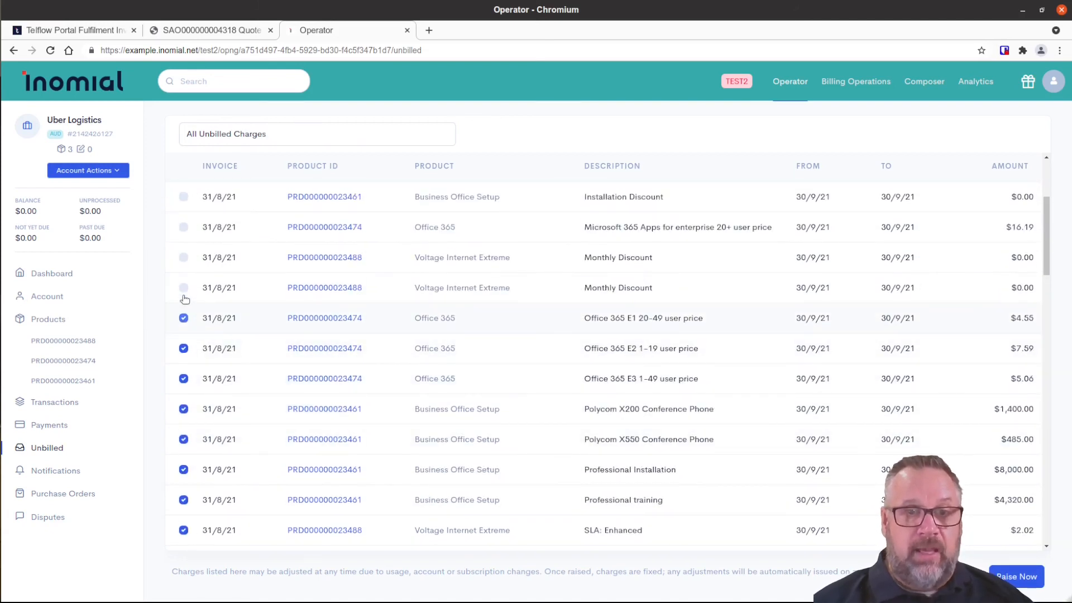
left_click(184, 258)
left_click(184, 288)
left_click(183, 227)
left_click(183, 197)
Tick Voltage Installation Discount, Firewall: Medium, Handsfree Headset, DDoS Advanced, Business Office Users and Bandwidth.
scroll(234, 278, "up", 3)
left_click(184, 348)
left_click(184, 288)
left_click(183, 318)
left_click(183, 258)
left_click(183, 227)
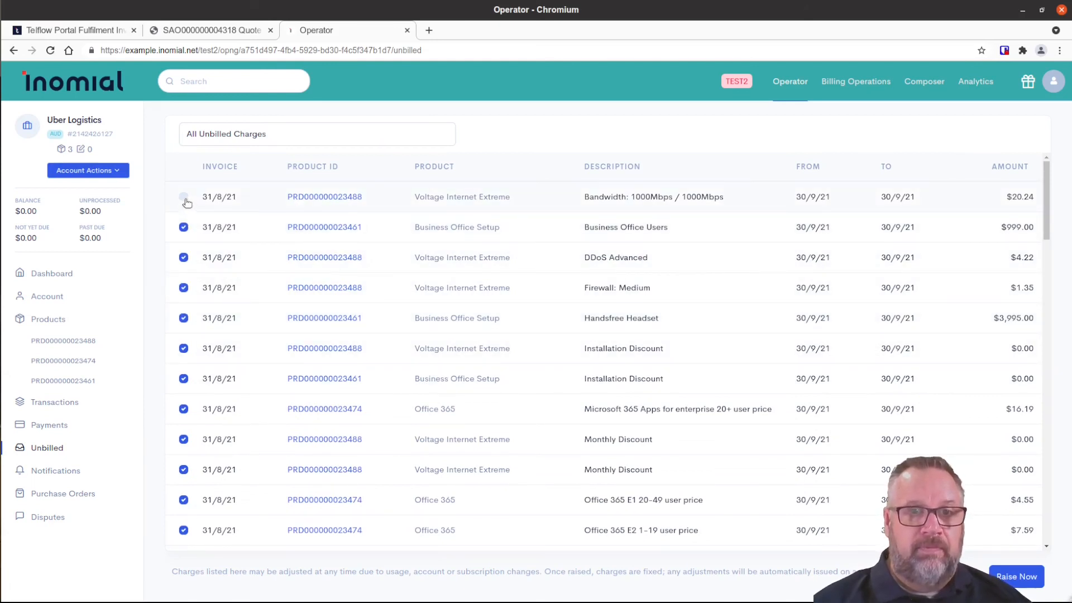
left_click(183, 197)
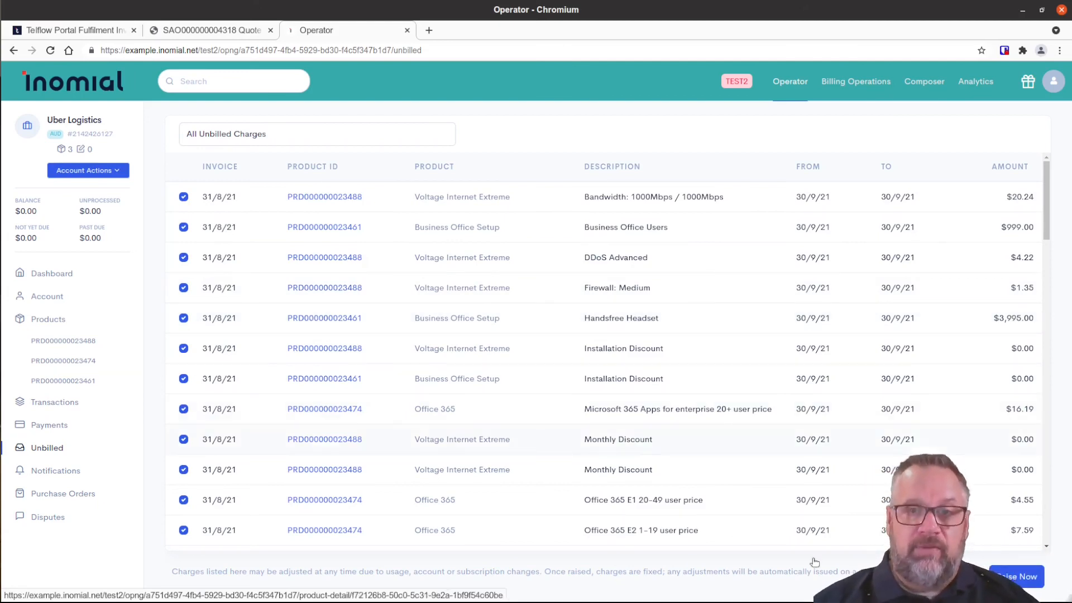
Raise the Uber Logistics draft invoice ($21,202.95 incl. $1,927.55 GST, due 14/10/21) and review its line items.
left_click(1016, 577)
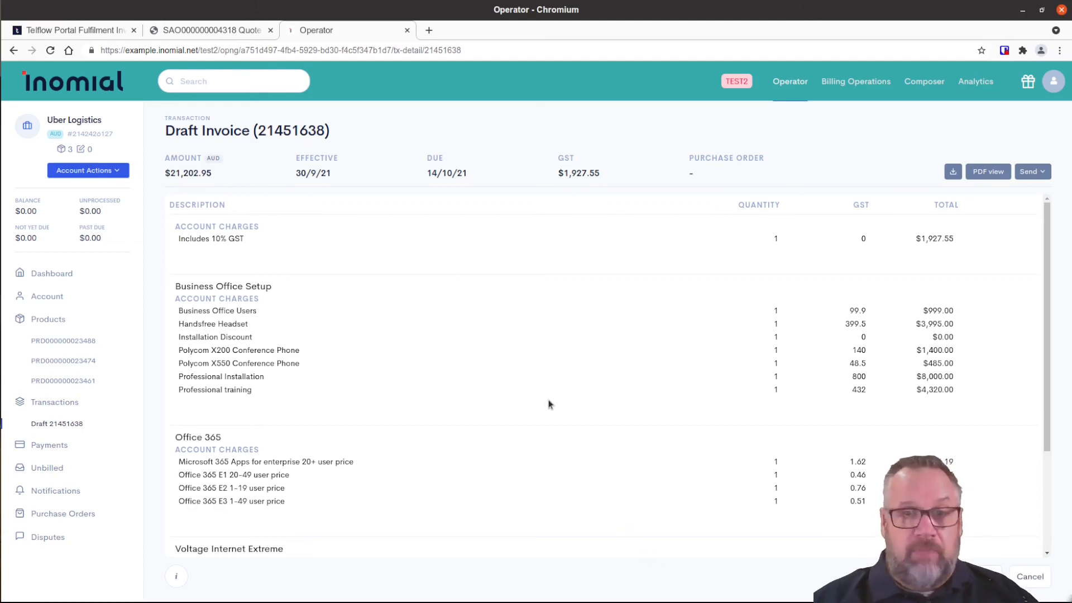
scroll(540, 398, "down", 3)
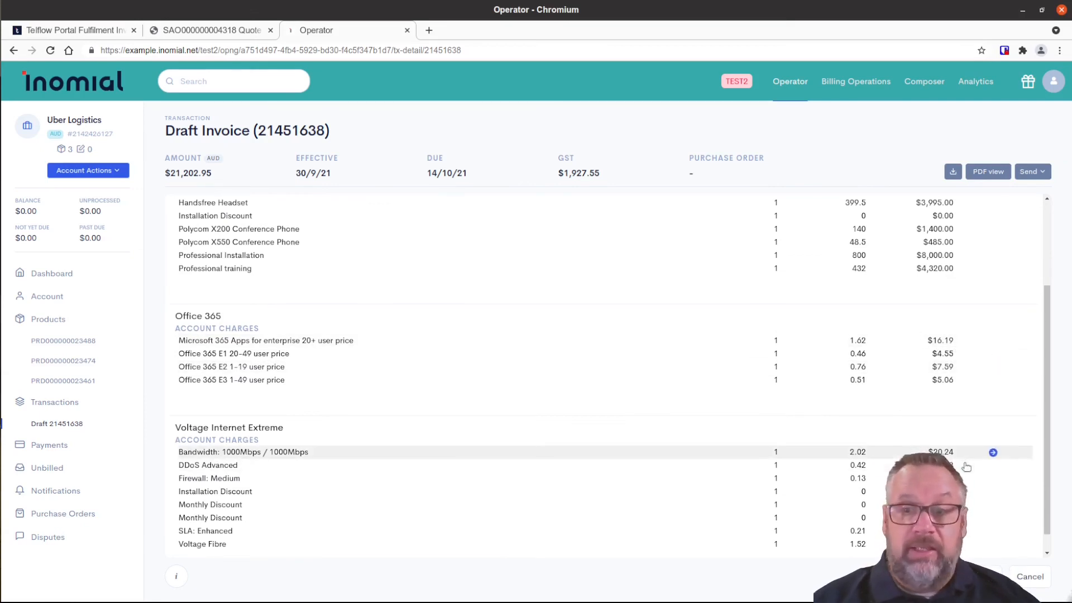
scroll(990, 480, "down", 1)
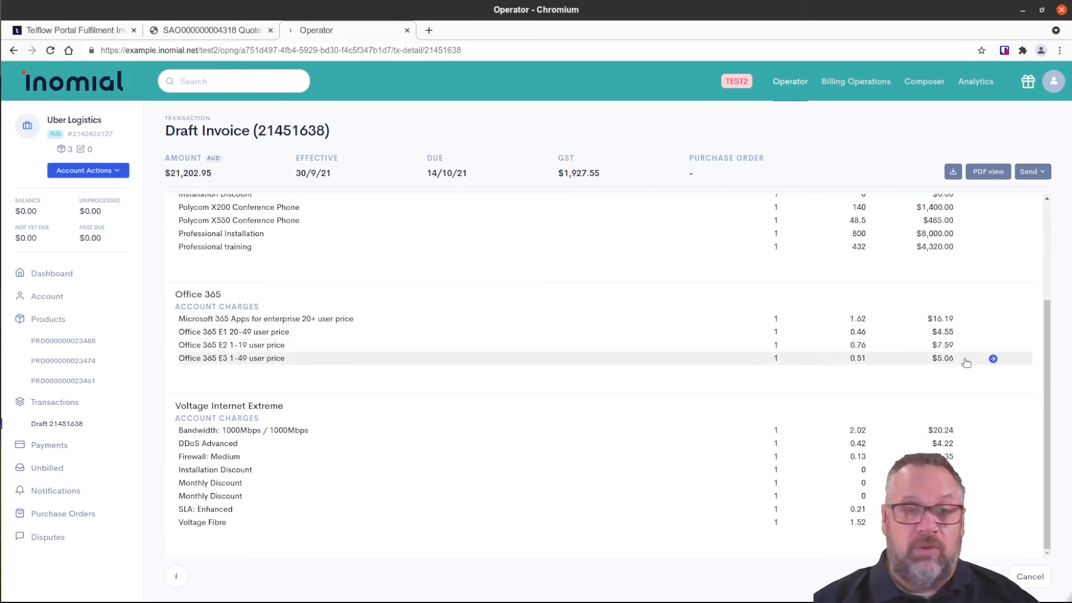
scroll(964, 371, "up", 3)
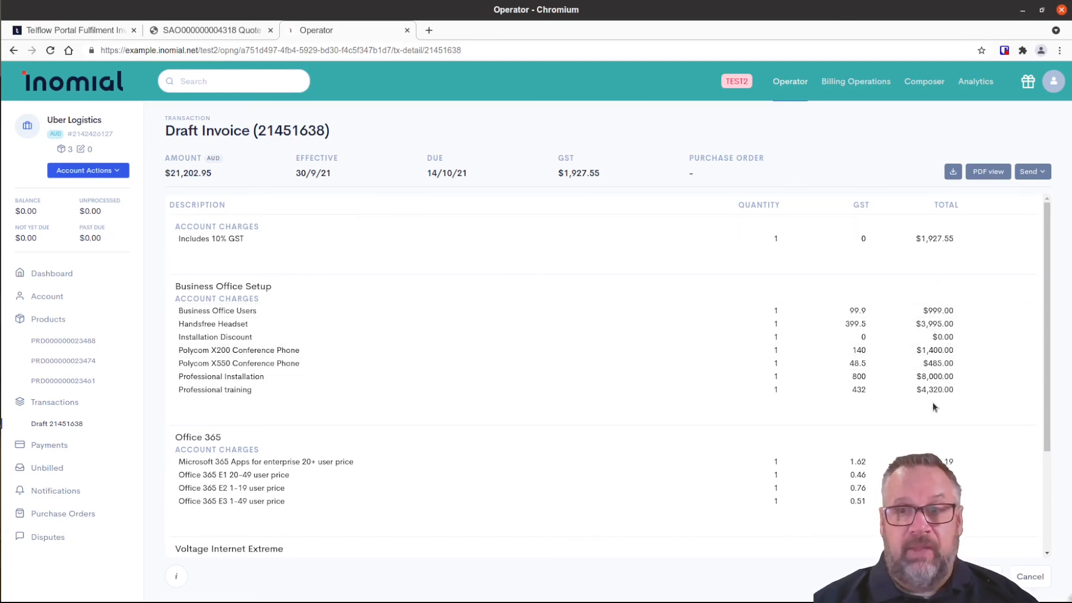
Preview draft invoice 21451638 as a PDF and read through both pages.
left_click(989, 172)
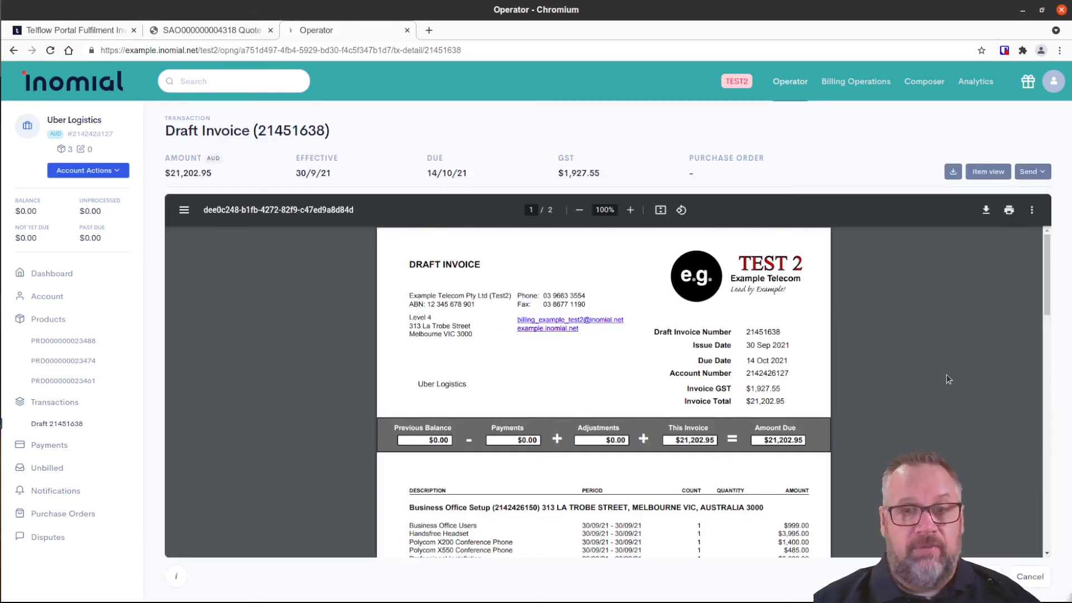
scroll(947, 391, "down", 3)
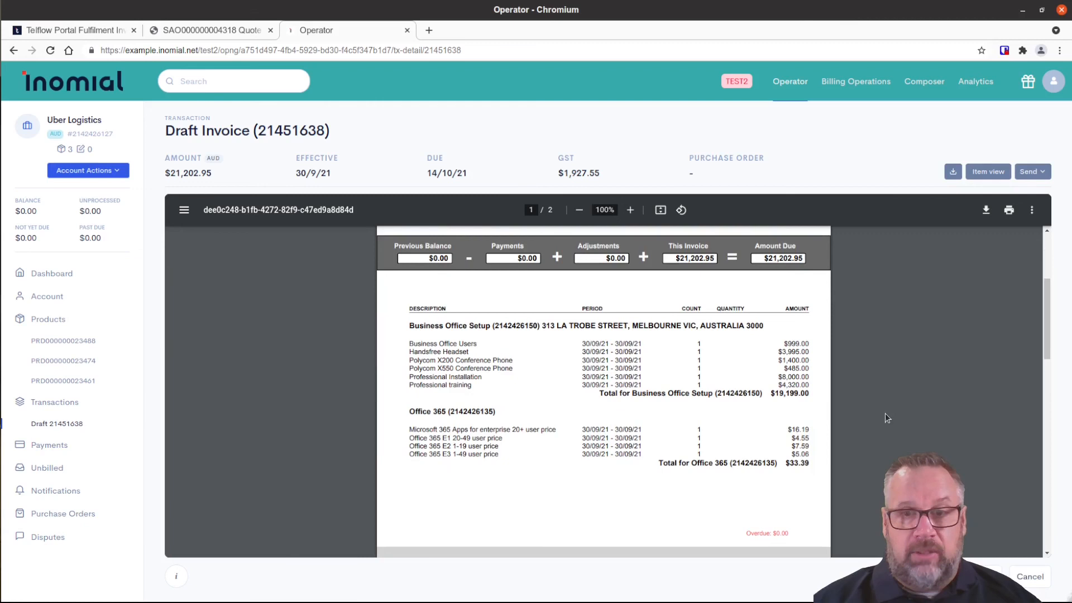
scroll(888, 416, "down", 2)
scroll(887, 418, "down", 1)
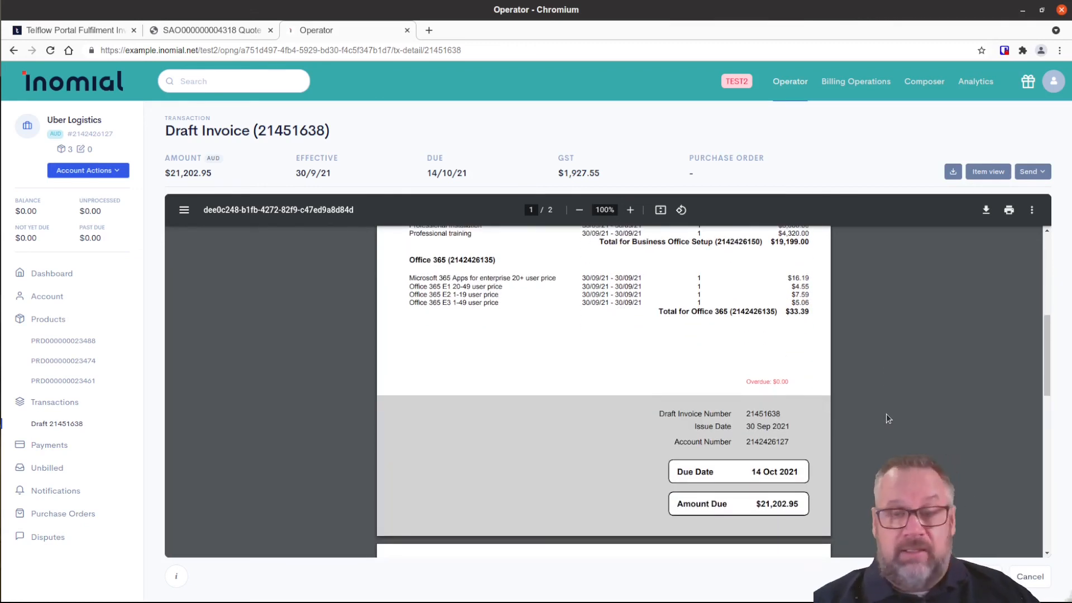
scroll(886, 415, "down", 3)
scroll(890, 421, "down", 2)
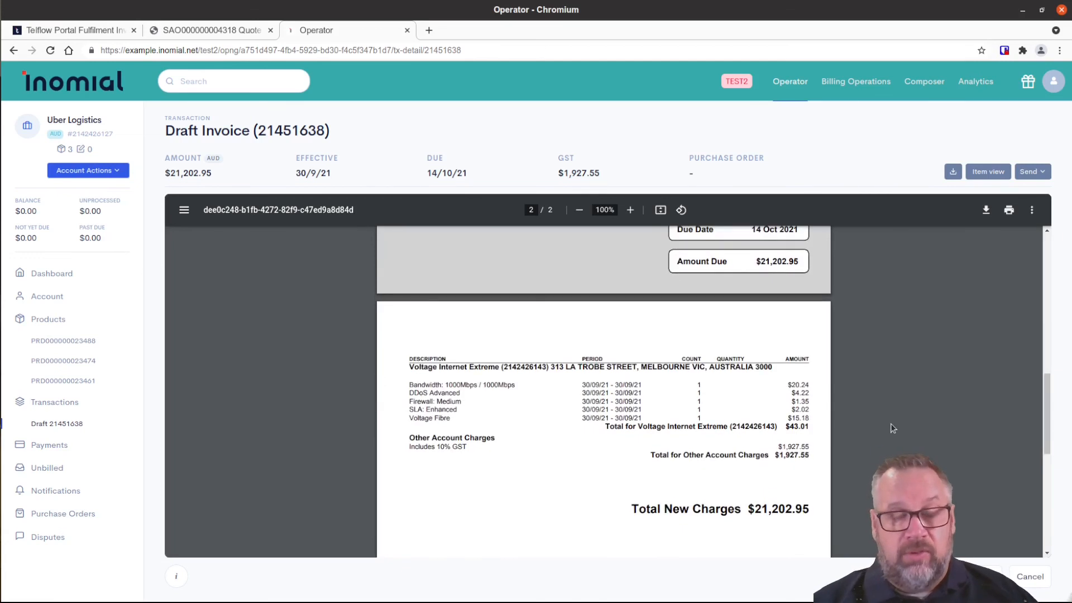
scroll(890, 424, "down", 1)
scroll(890, 425, "down", 3)
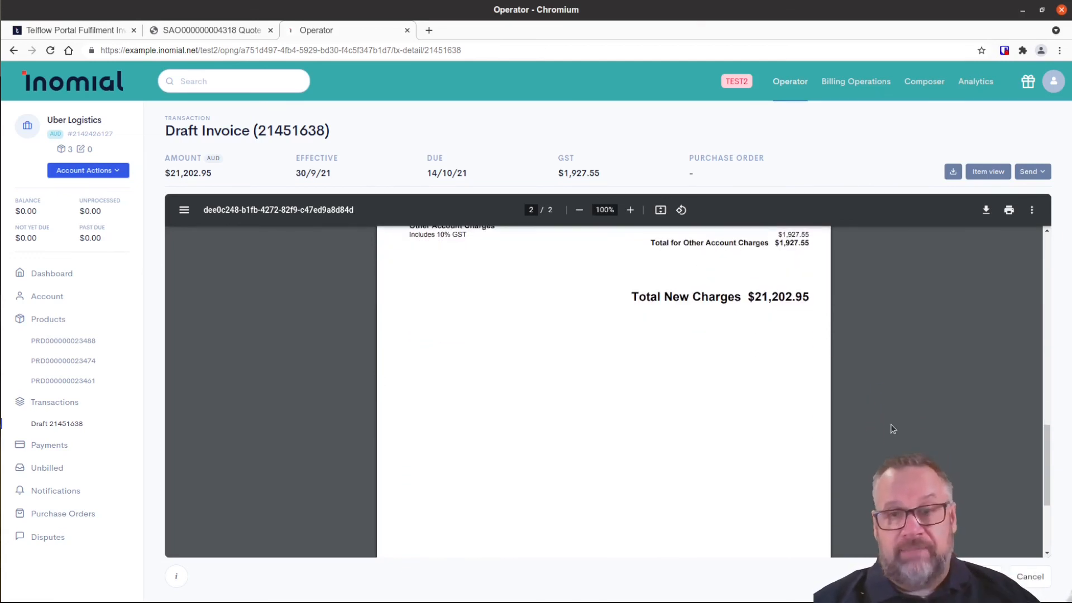
scroll(893, 430, "down", 3)
scroll(895, 436, "down", 1)
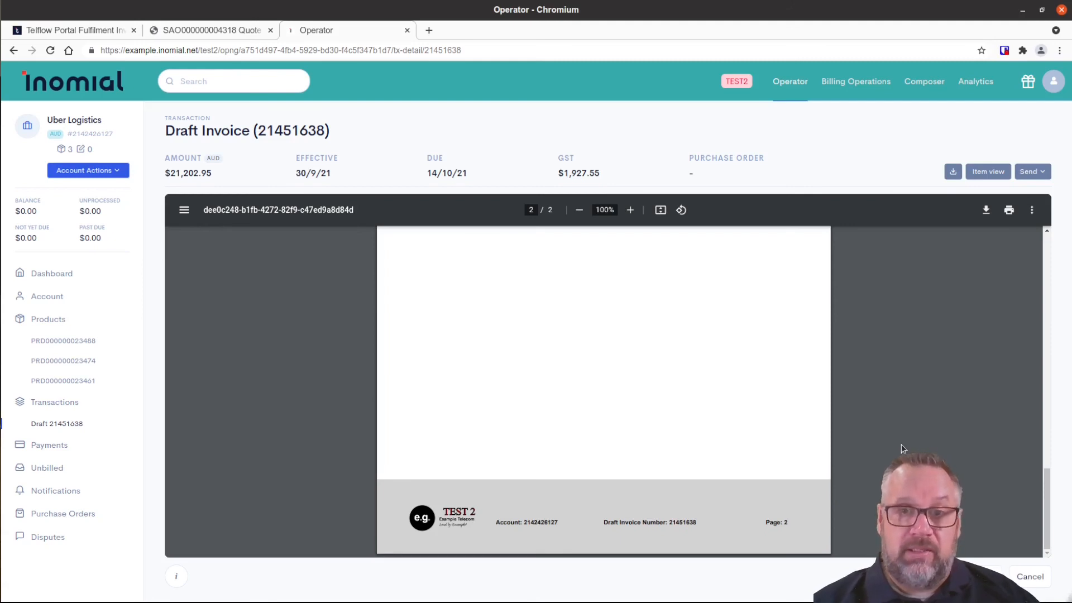
scroll(901, 444, "up", 5)
scroll(902, 444, "up", 6)
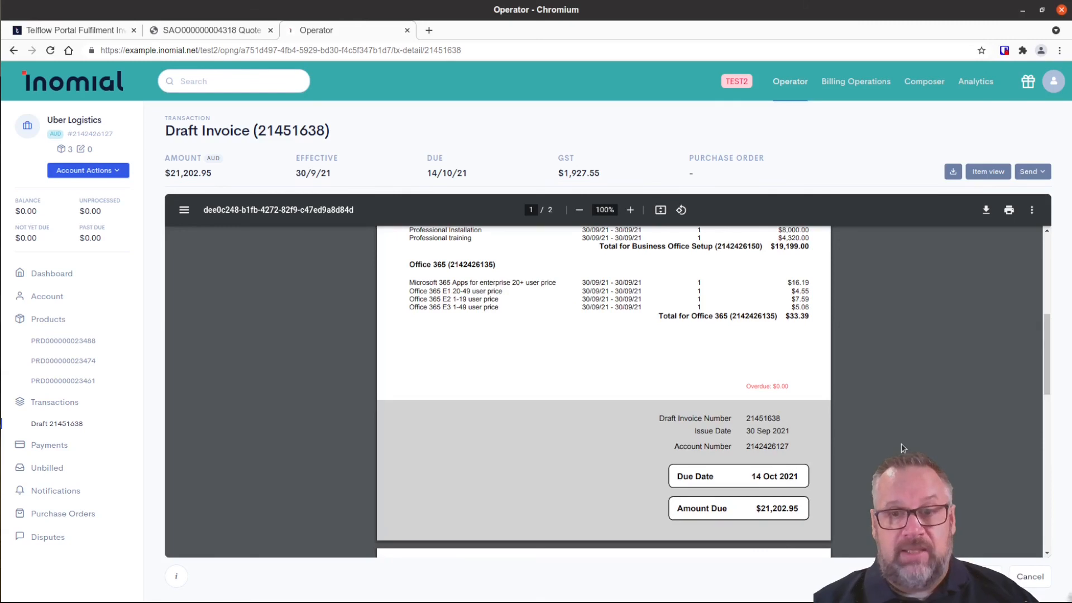
scroll(901, 444, "up", 4)
scroll(901, 444, "up", 1)
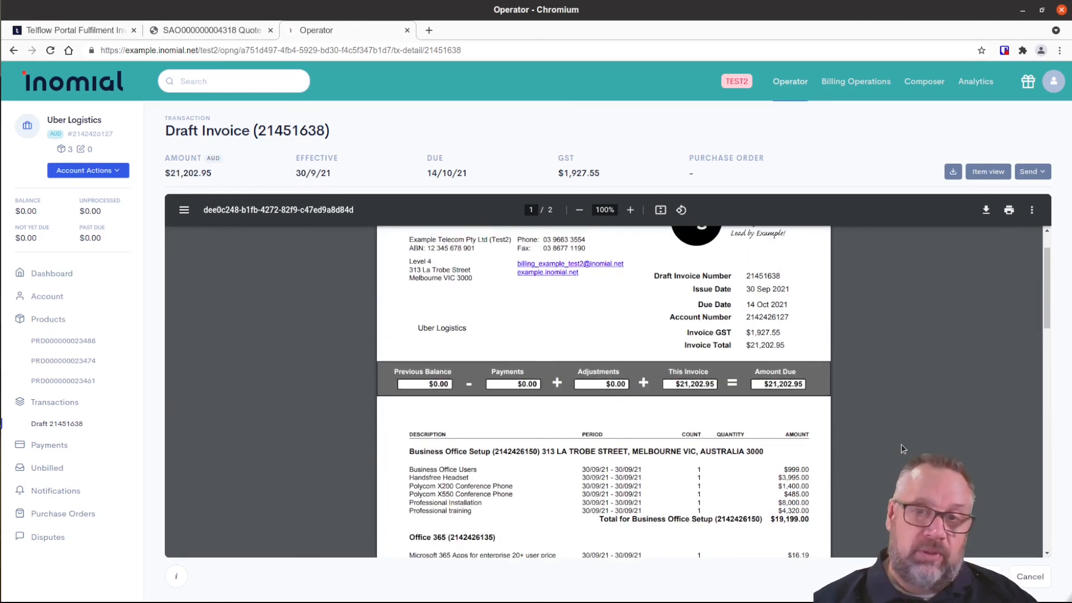
scroll(901, 443, "down", 2)
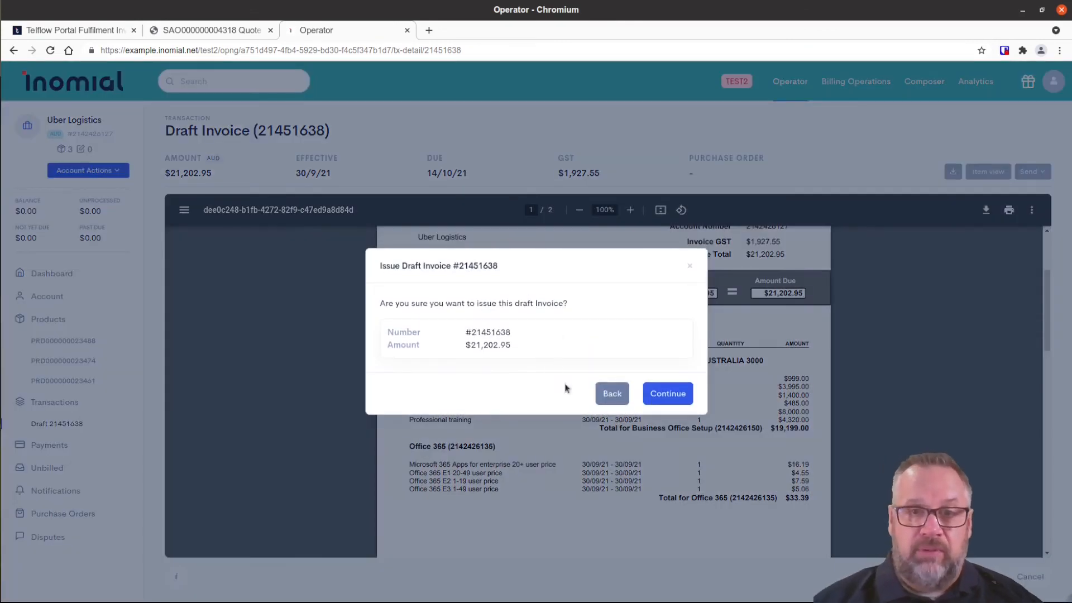
Issue draft invoice 21451638 for $21,202.95 and open its details from the account's Transactions.
left_click(664, 396)
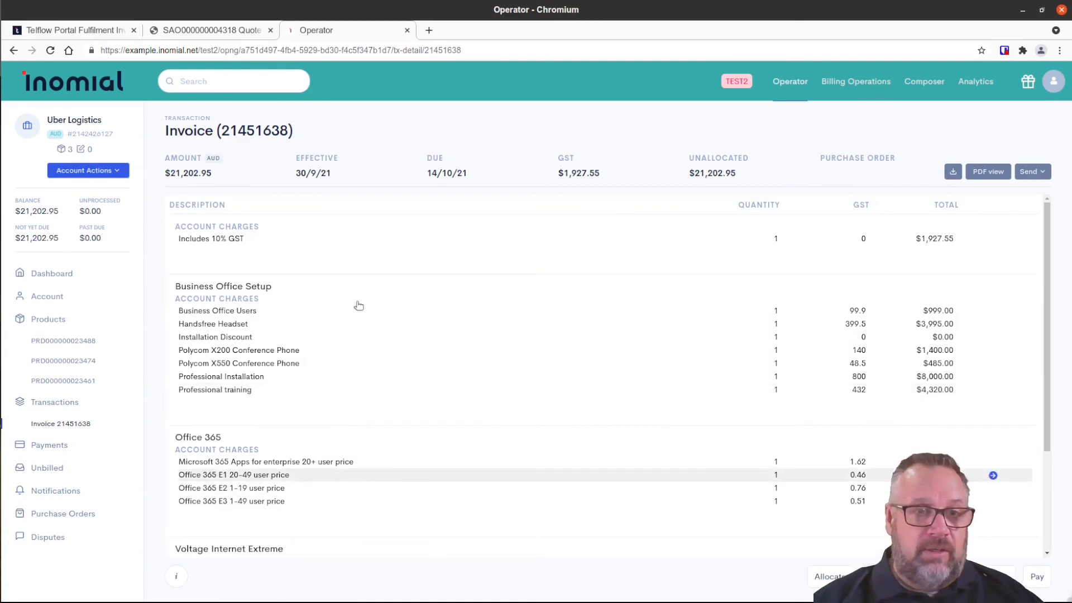
left_click(57, 406)
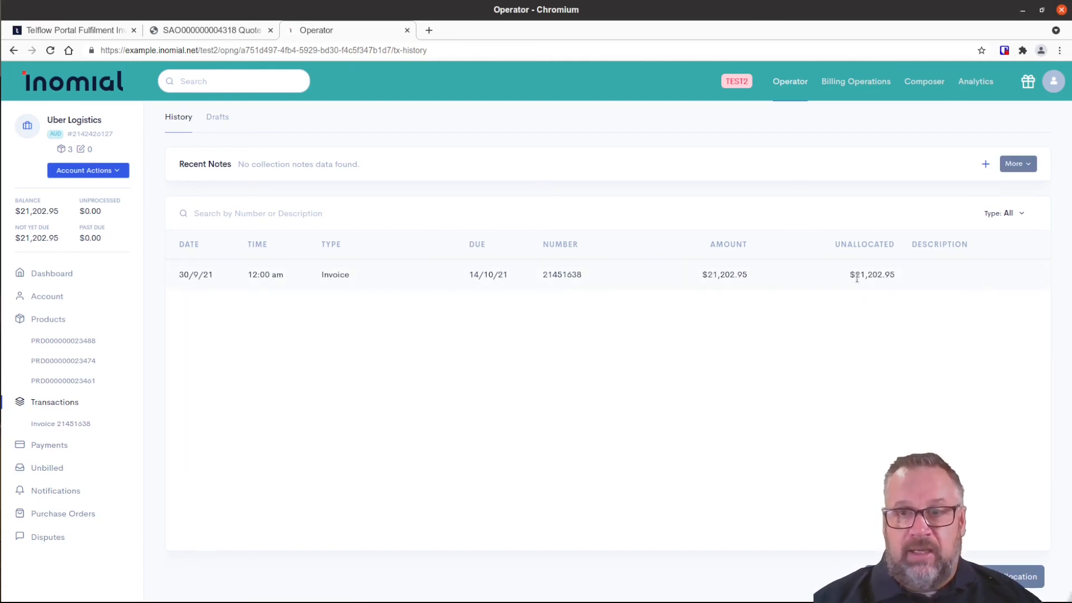
mouse_move(840, 277)
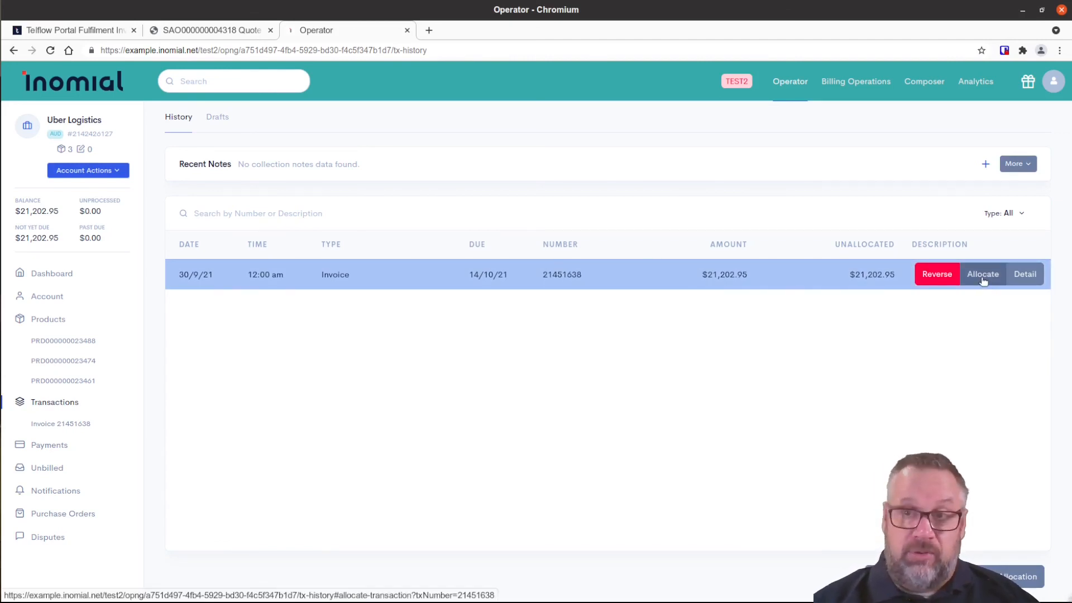
left_click(1026, 275)
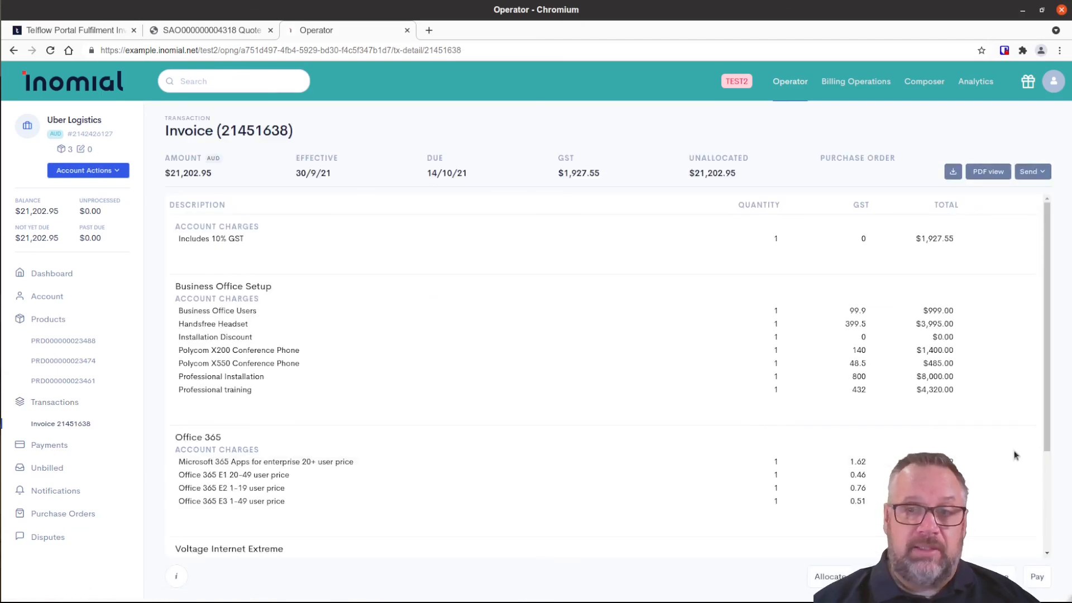
Start emailing a copy of the invoice, cancel it, and return to Telflow Portal.
left_click(1042, 173)
left_click(980, 199)
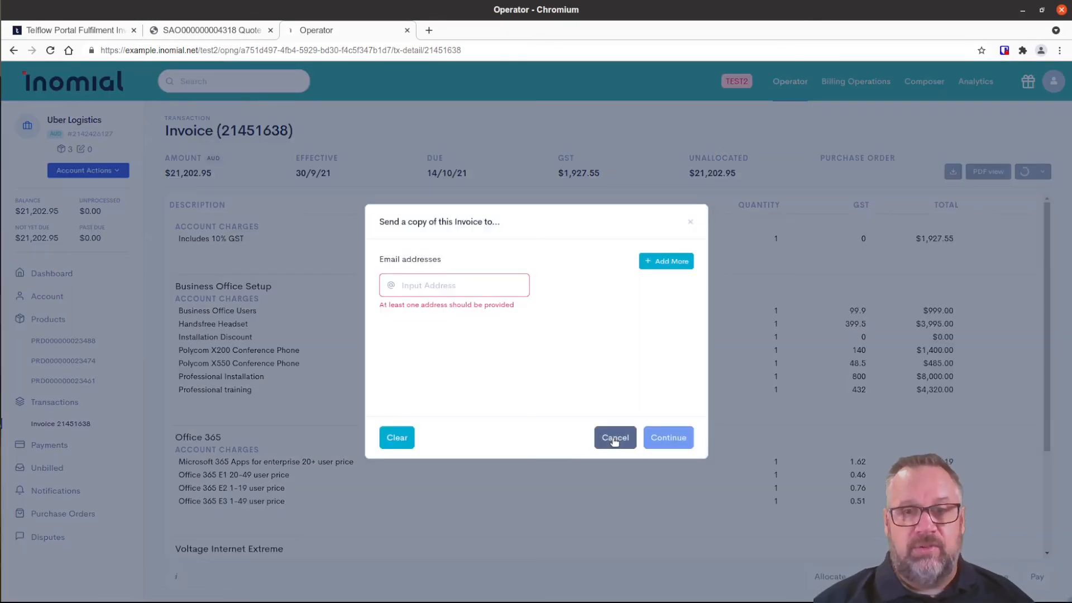
left_click(614, 440)
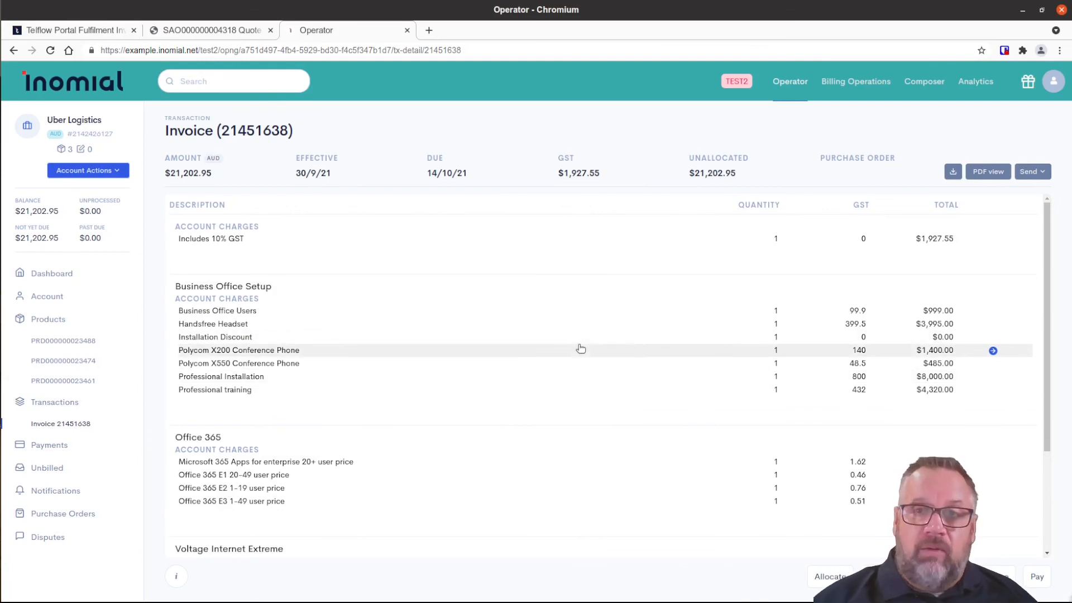
left_click(59, 34)
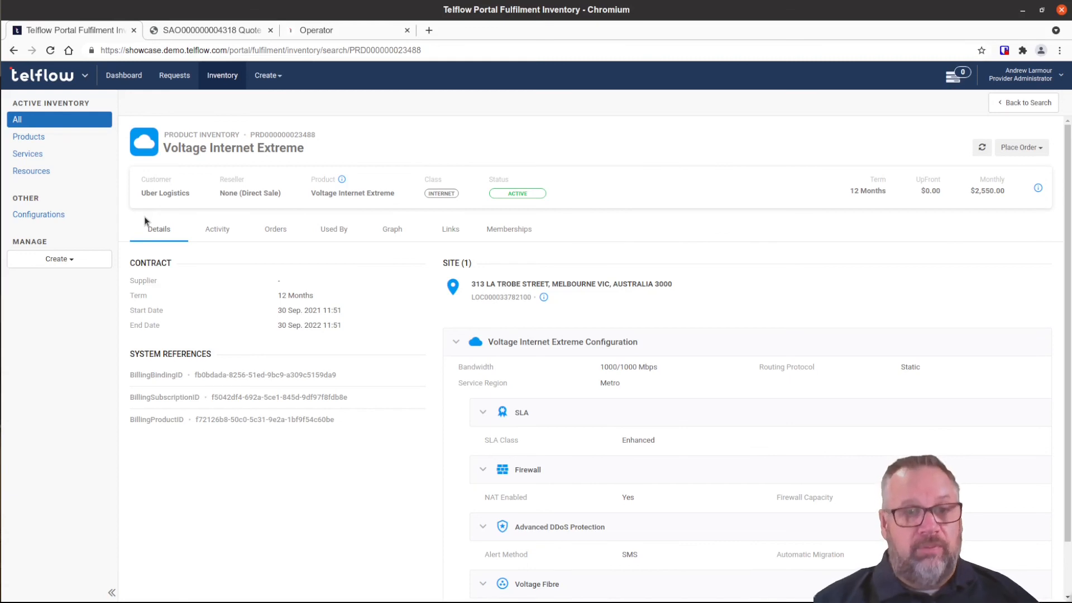
Open the Requests list of fulfilment requests in Telflow Portal.
left_click(174, 75)
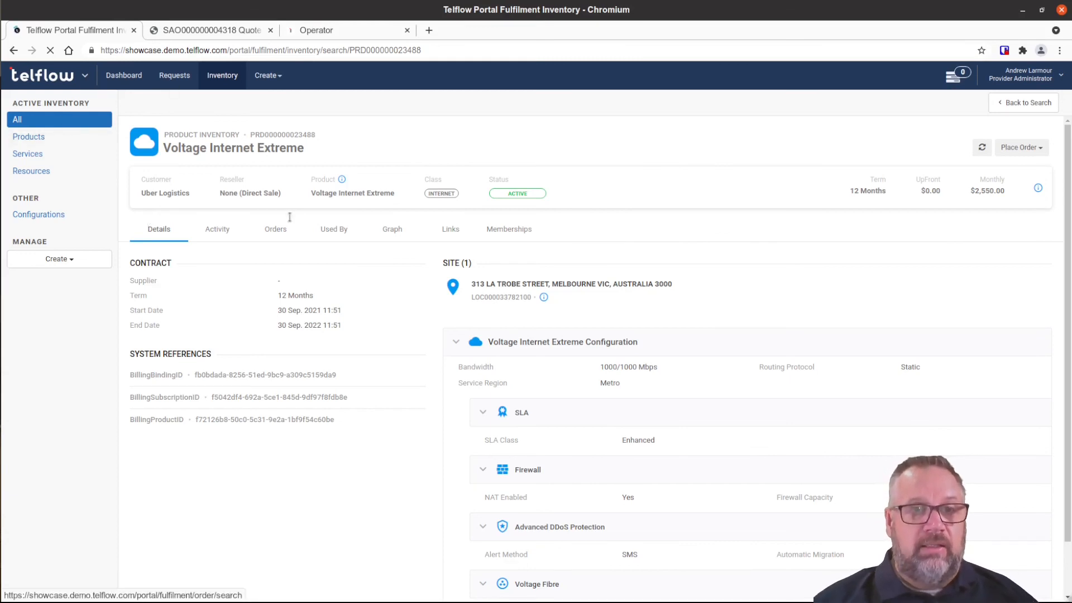